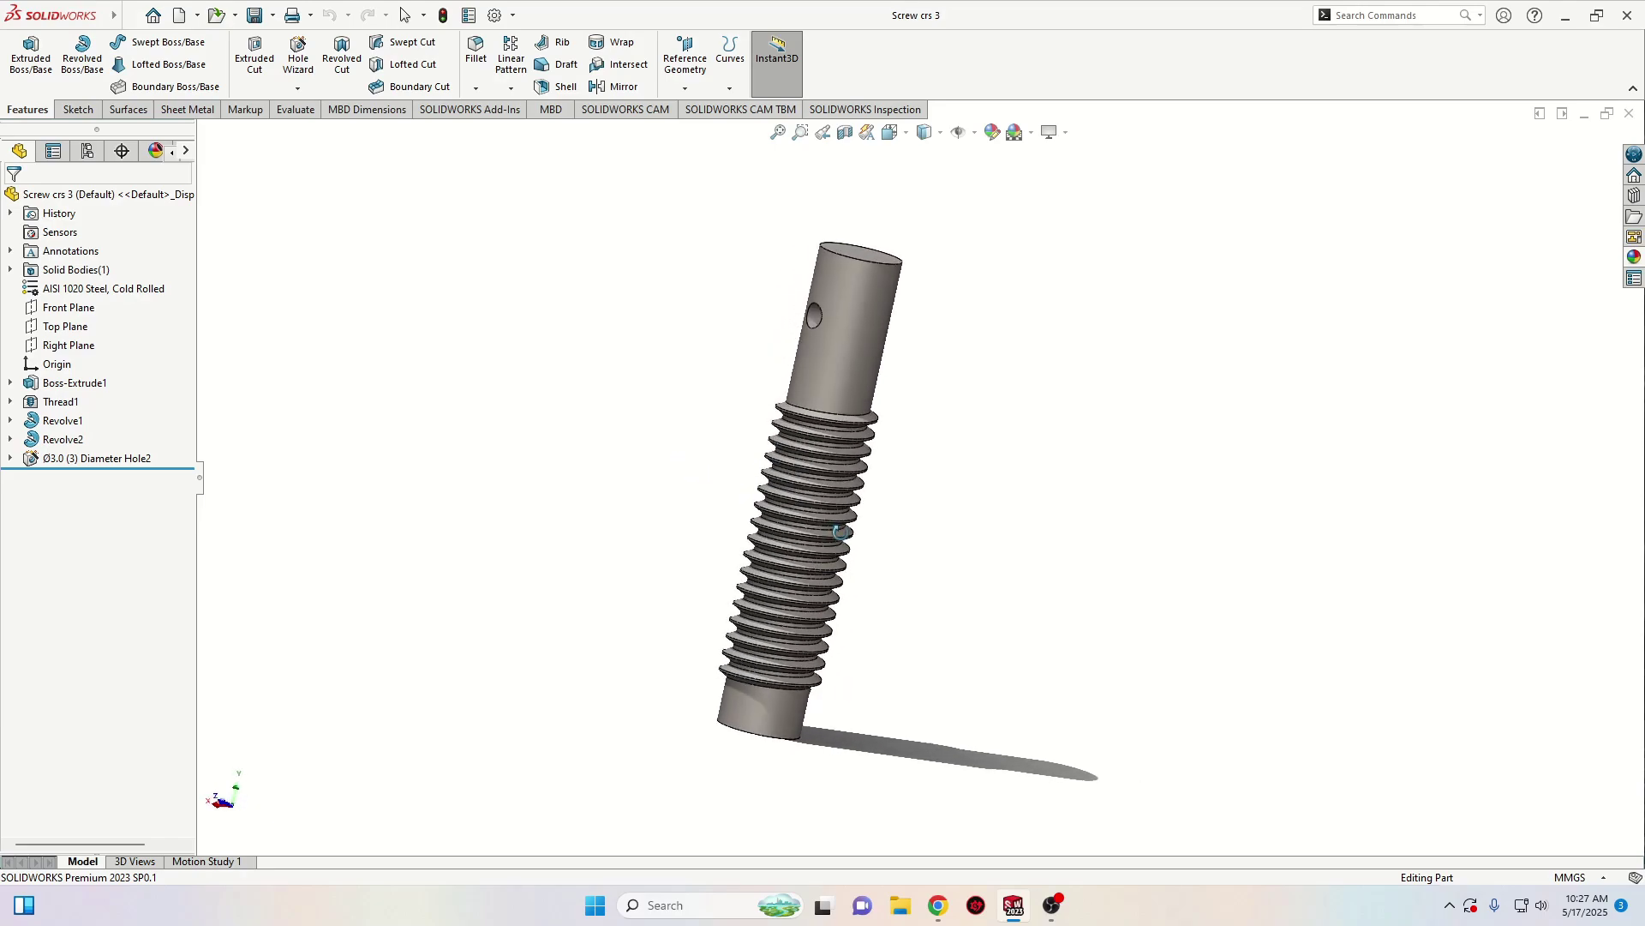
Create a new part document and apply the Plain White scene
left_click(178, 15)
left_click(673, 662)
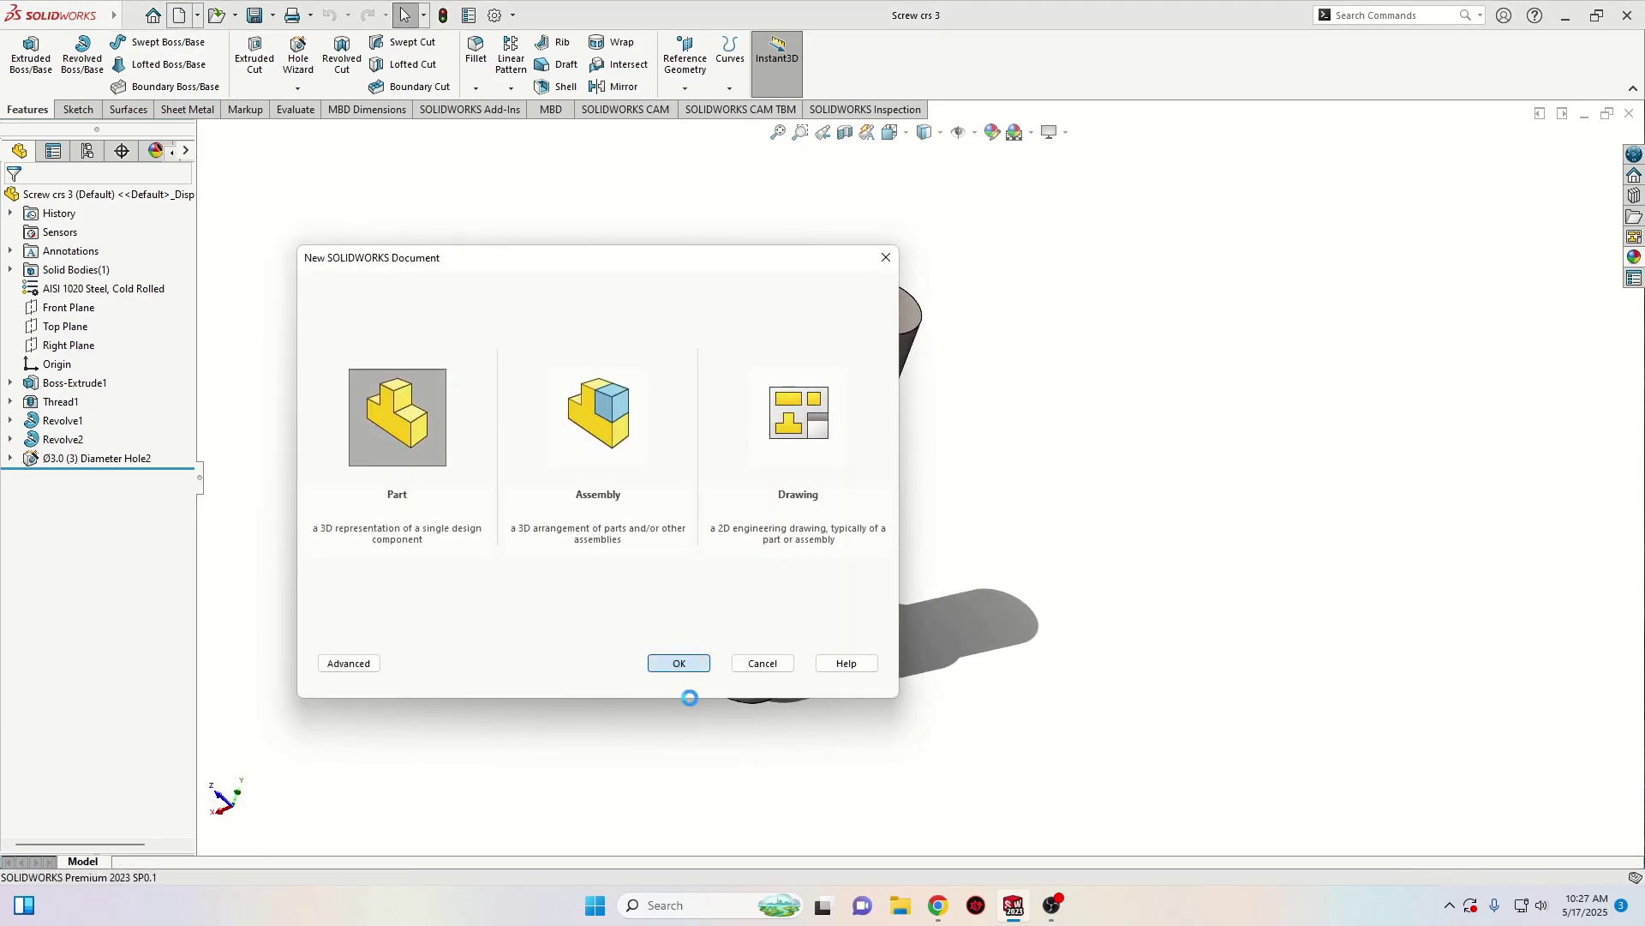
left_click(1017, 142)
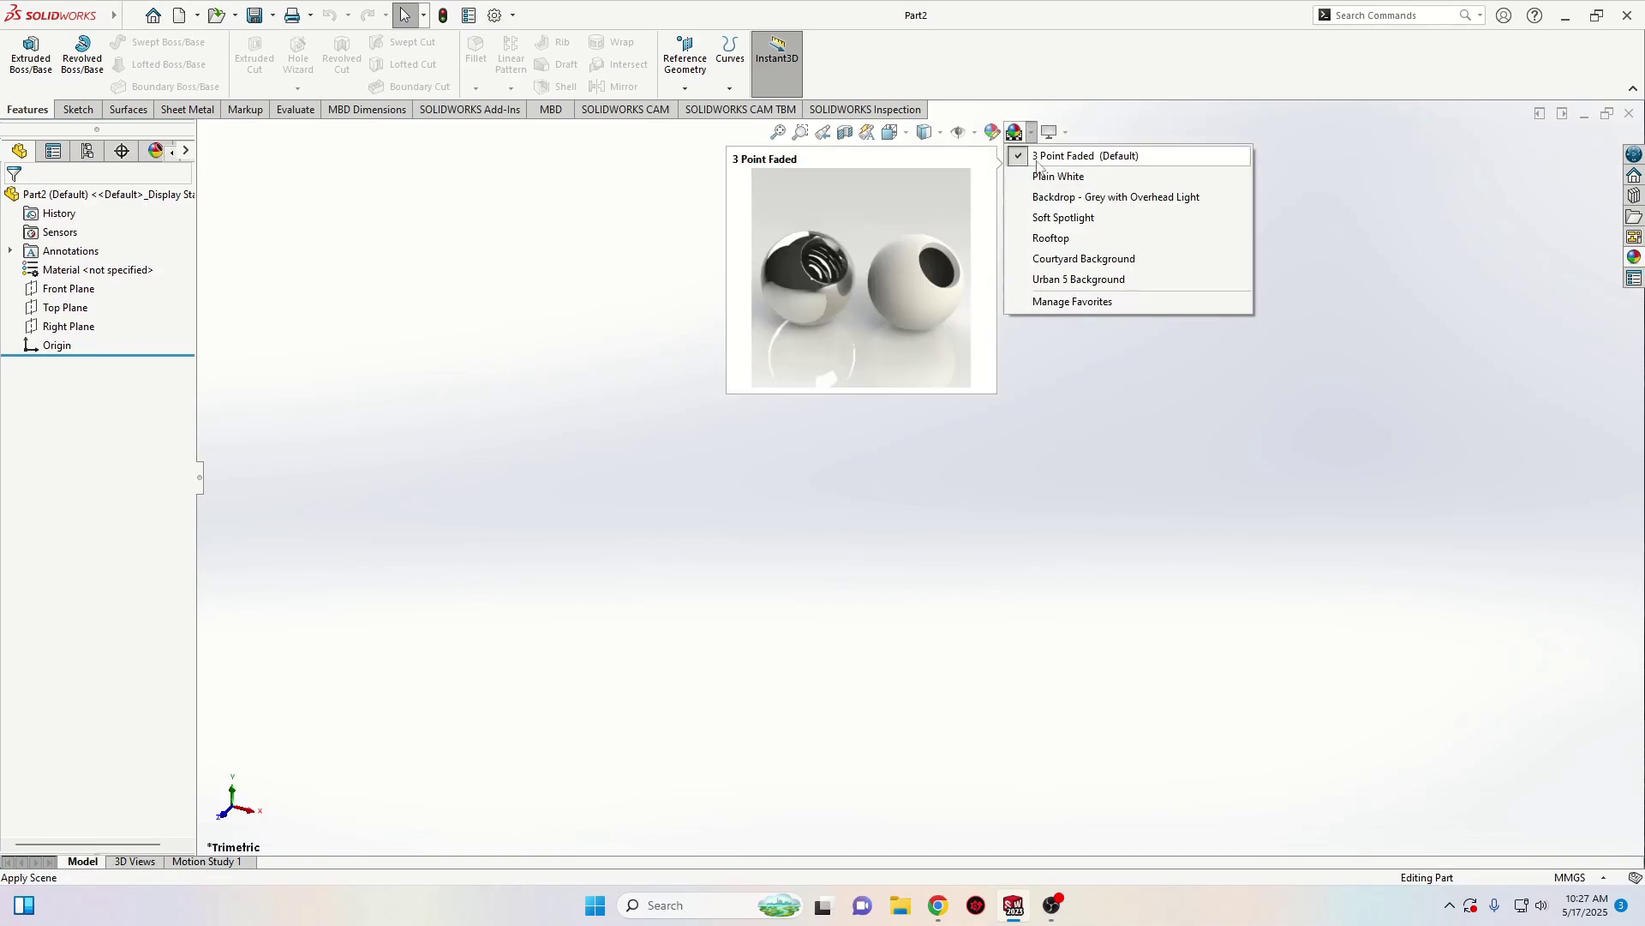
left_click(1063, 176)
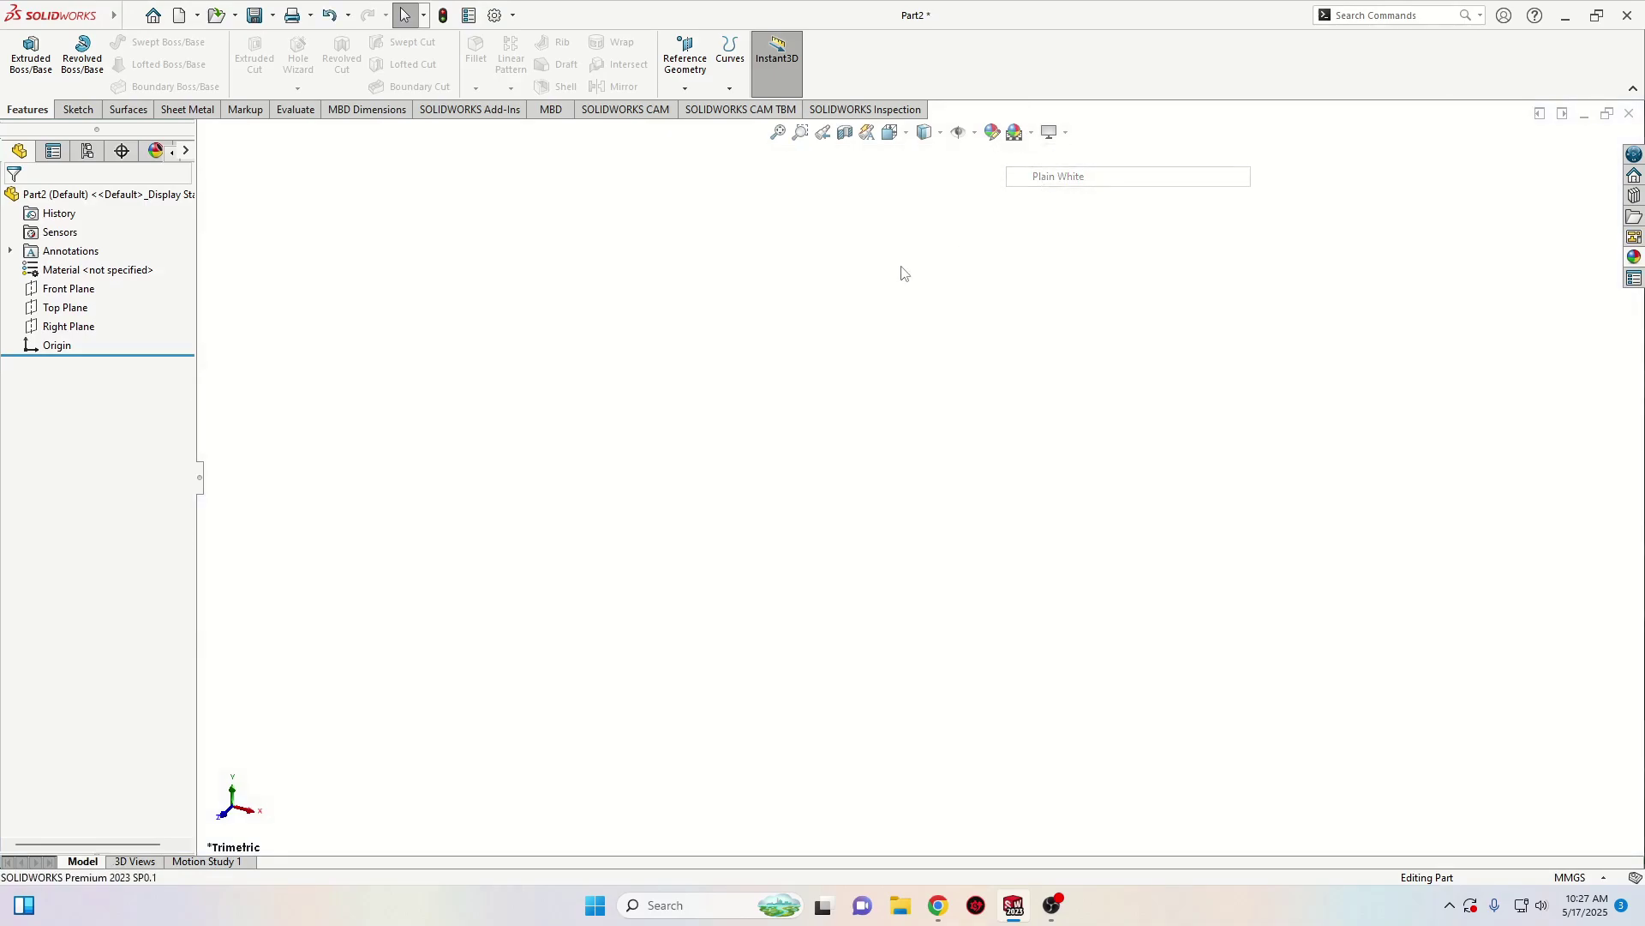
Start a sketch on the Top Plane and draw a circle about 106 mm in diameter centred on the origin
left_click(65, 307)
left_click(155, 283)
left_click(515, 491)
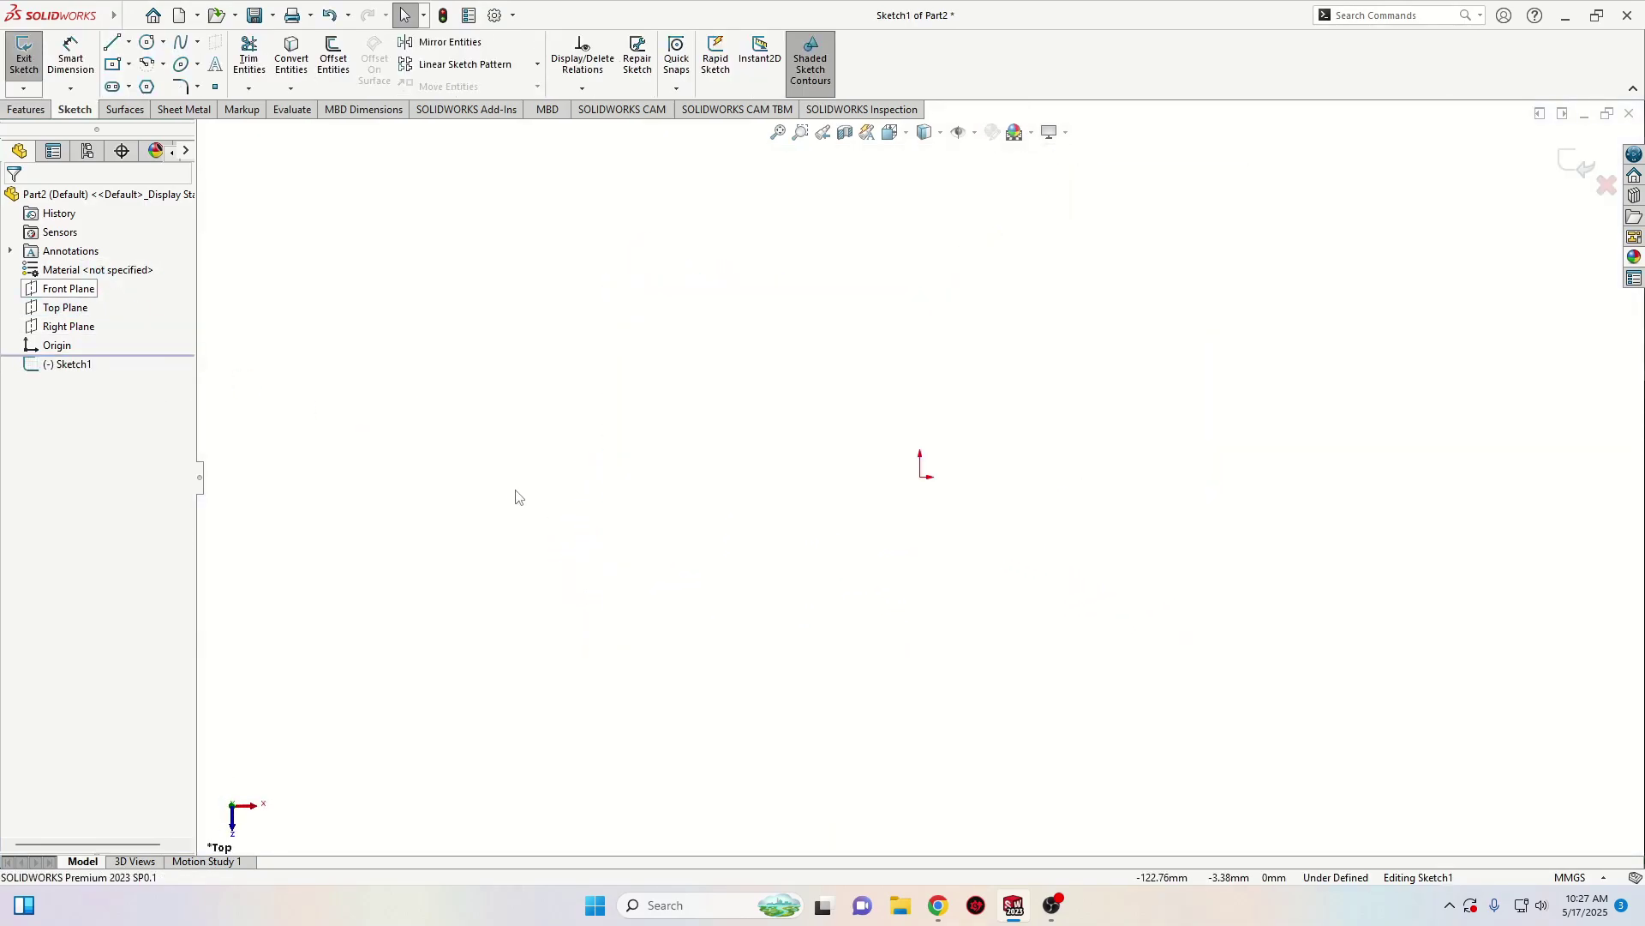
left_click(148, 42)
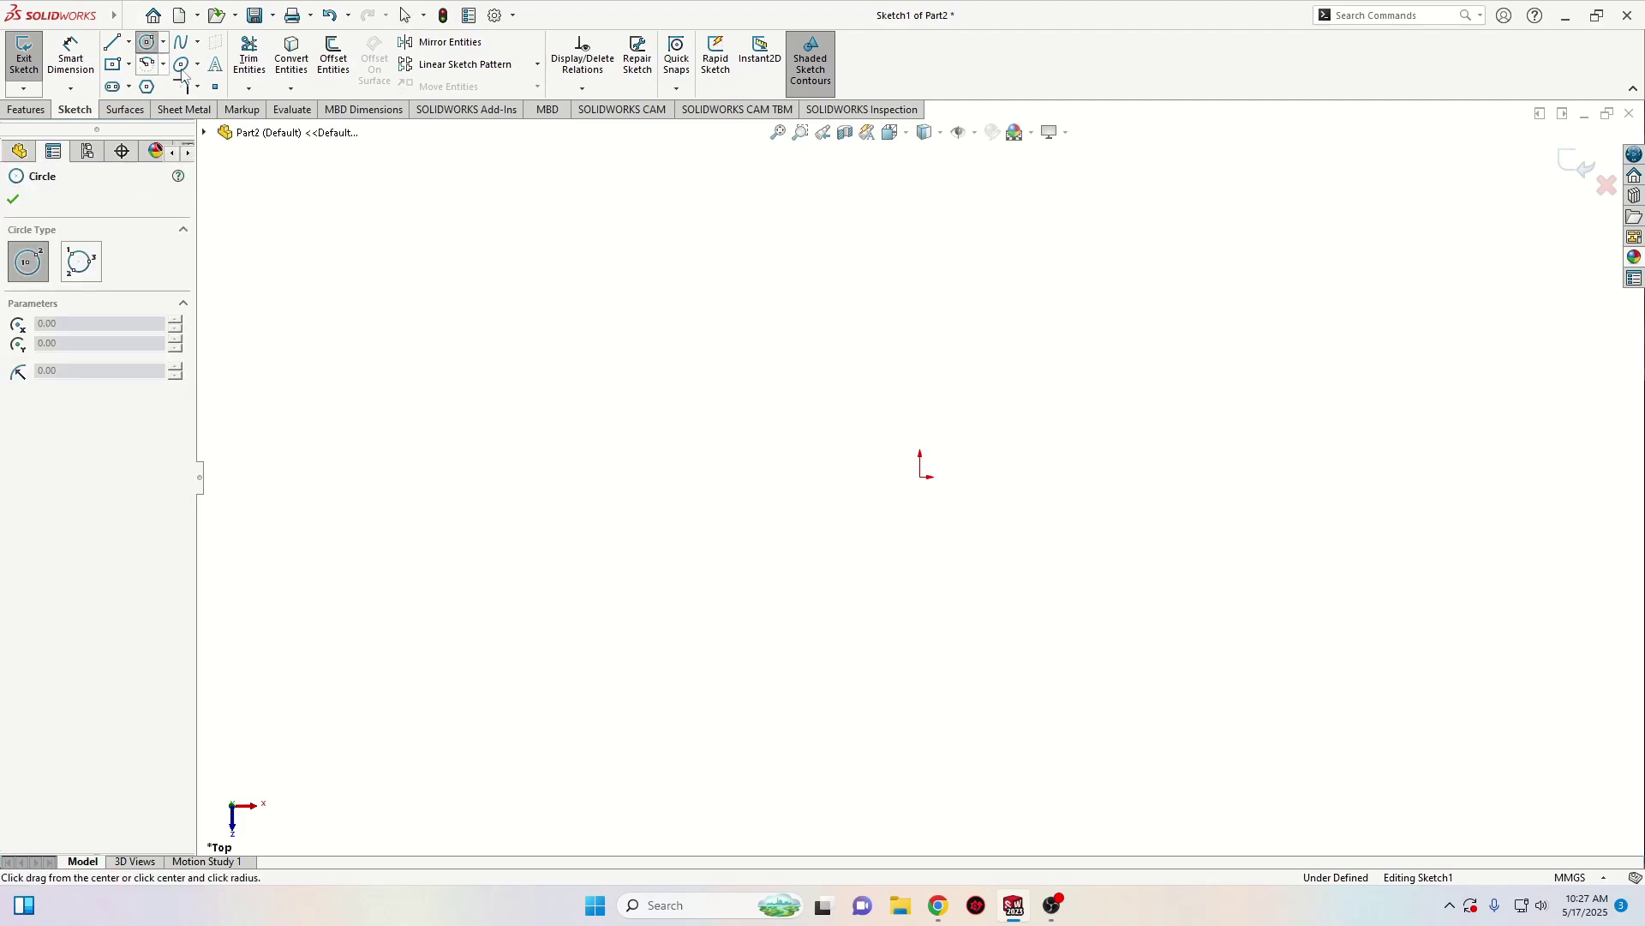
left_click_drag(920, 477, 750, 507)
key("Escape")
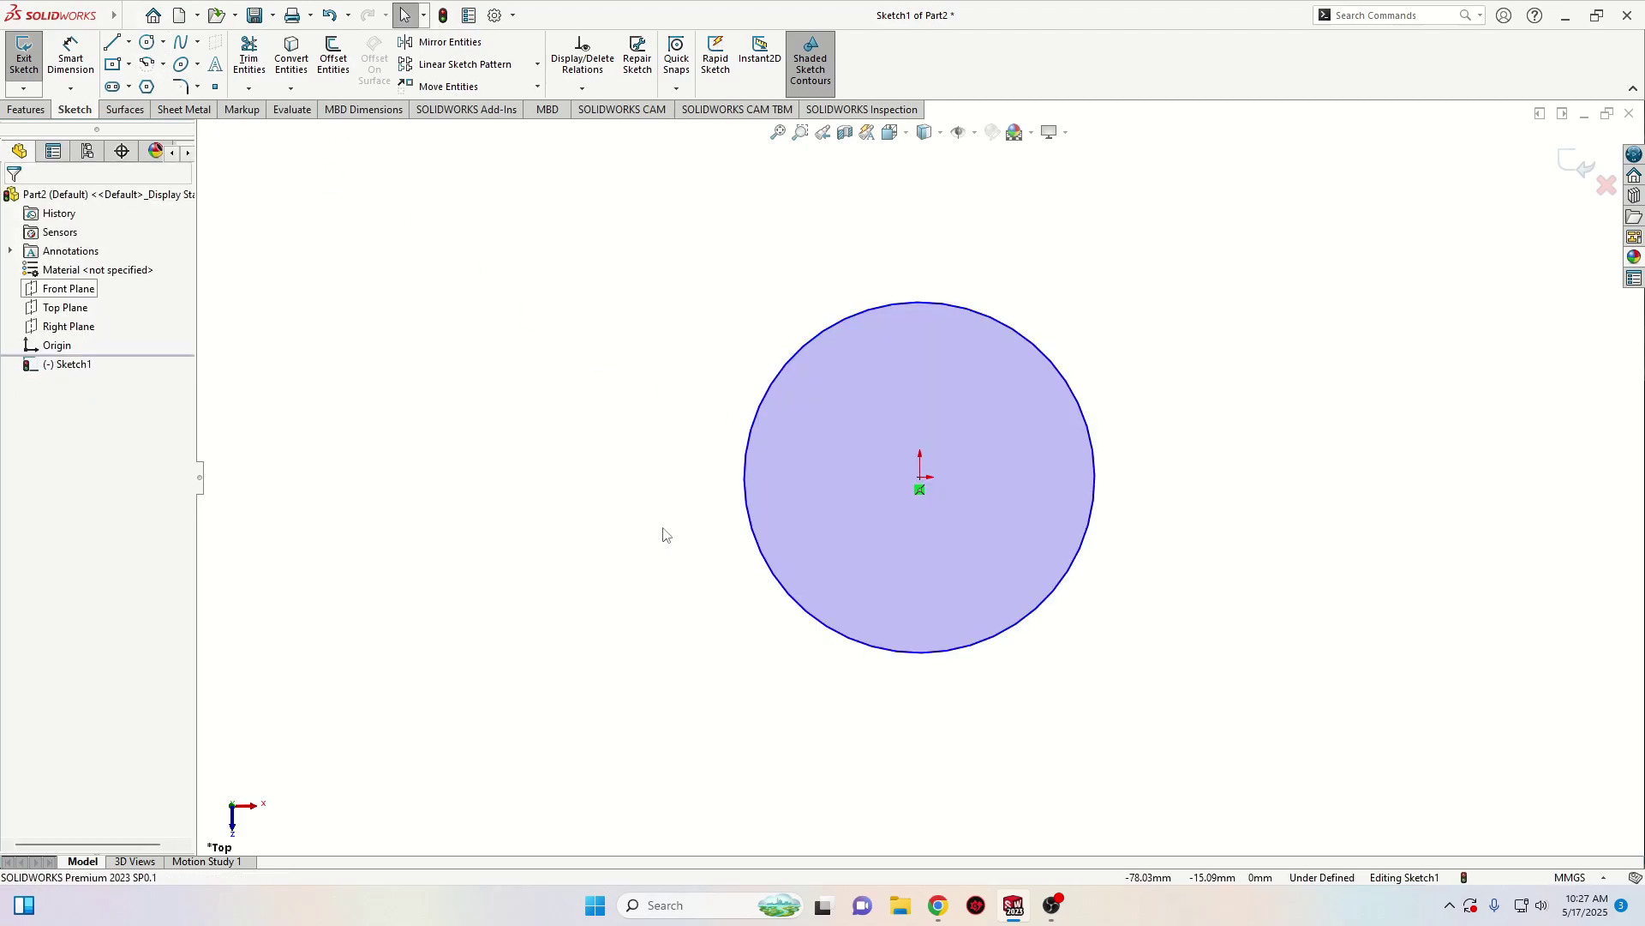
Dimension the circle's diameter and set it to 10 mm
left_click(71, 64)
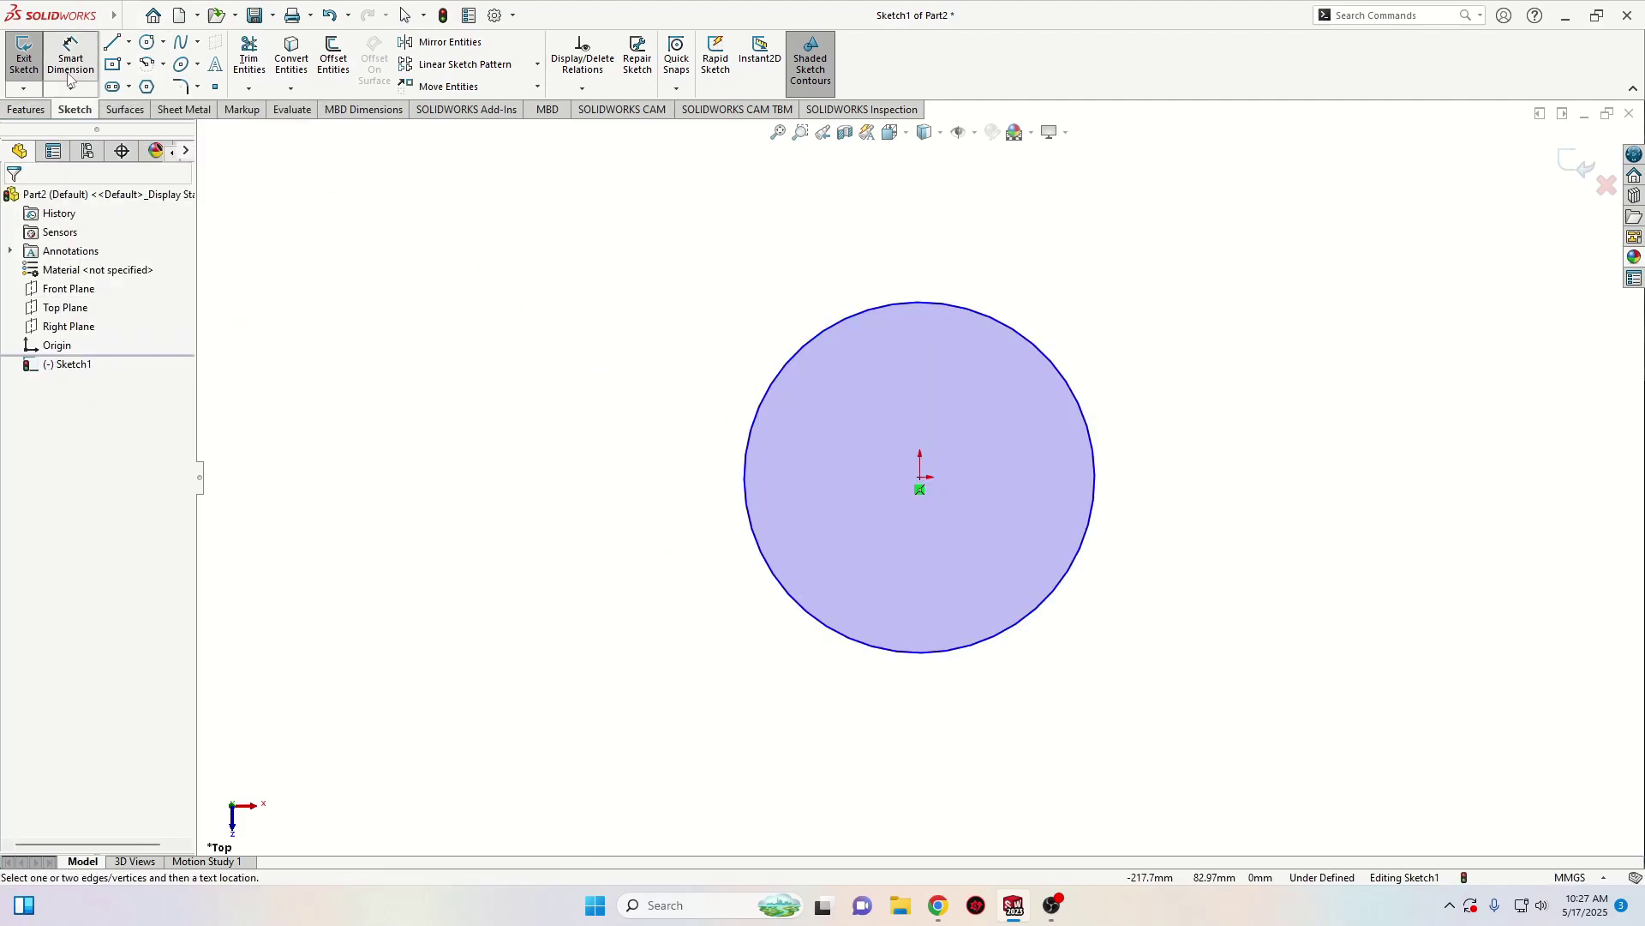
left_click(744, 466)
left_click(611, 540)
type("10")
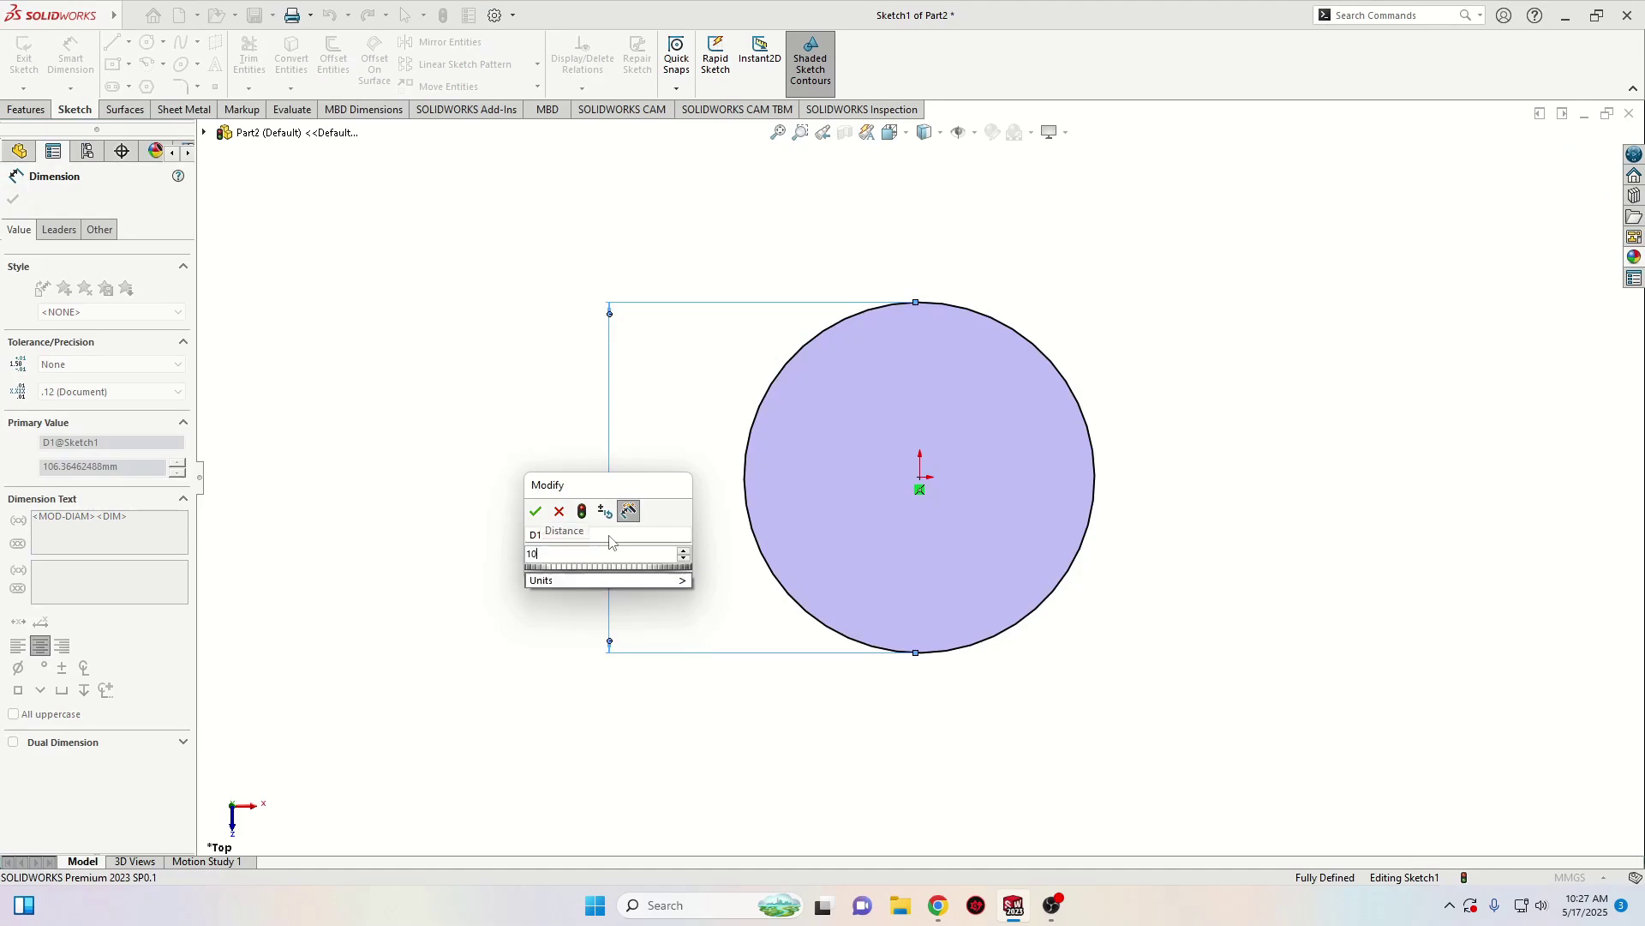
key("Return")
right_click(383, 422)
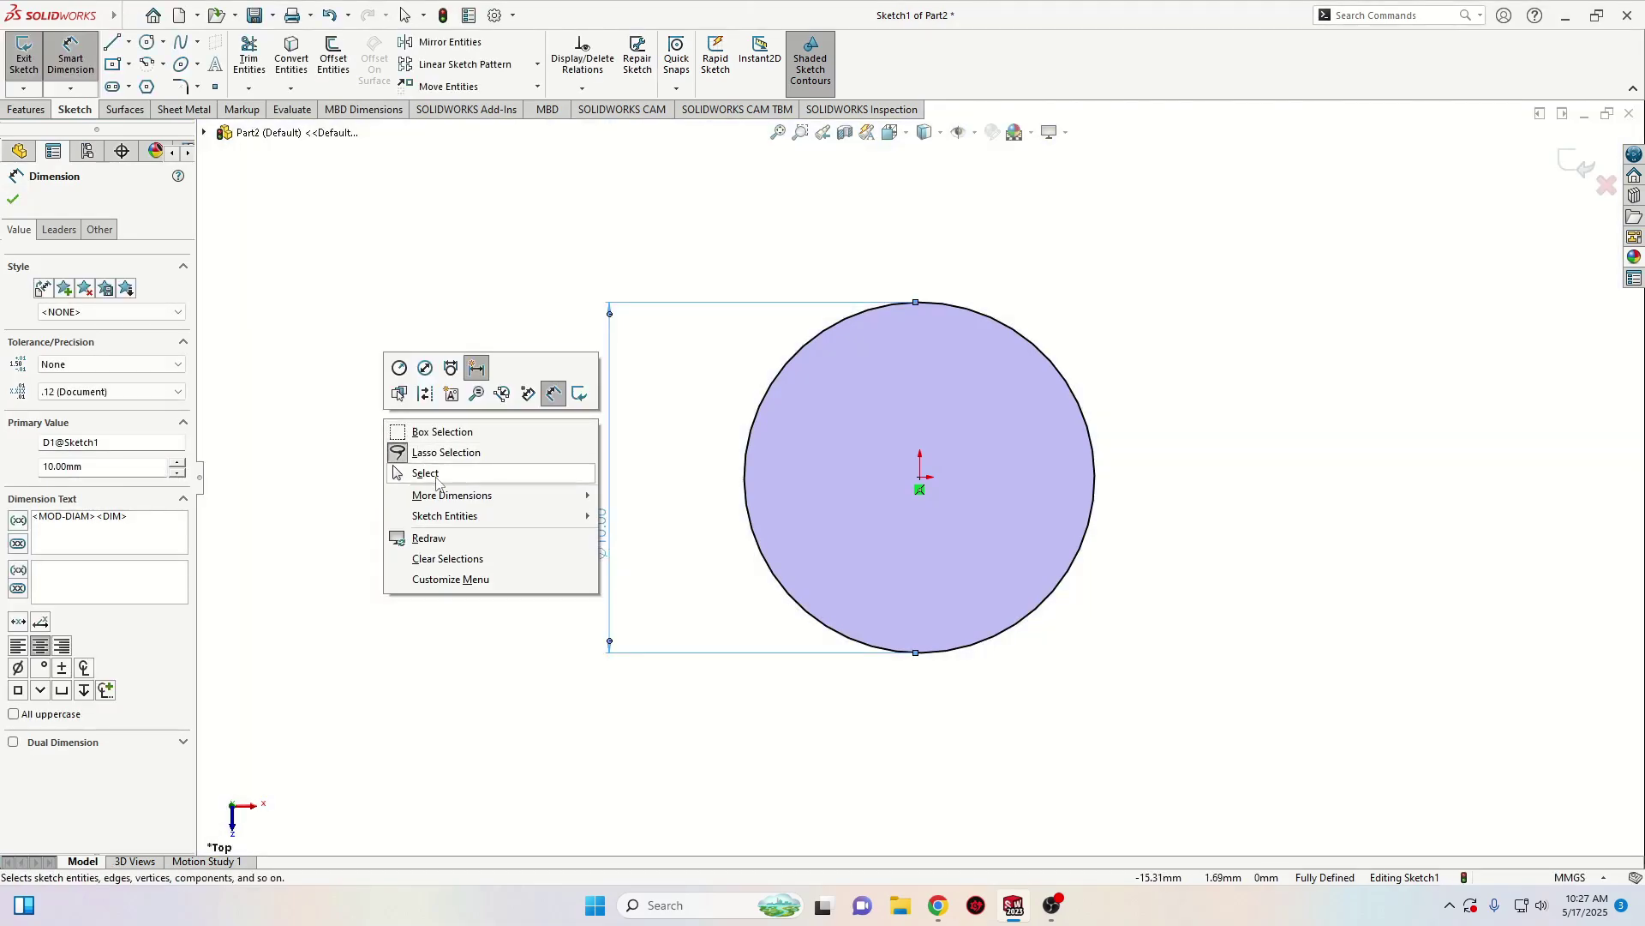
left_click(433, 473)
Extrude the circle as a blind boss with a depth of 58 mm
left_click(26, 109)
left_click(43, 56)
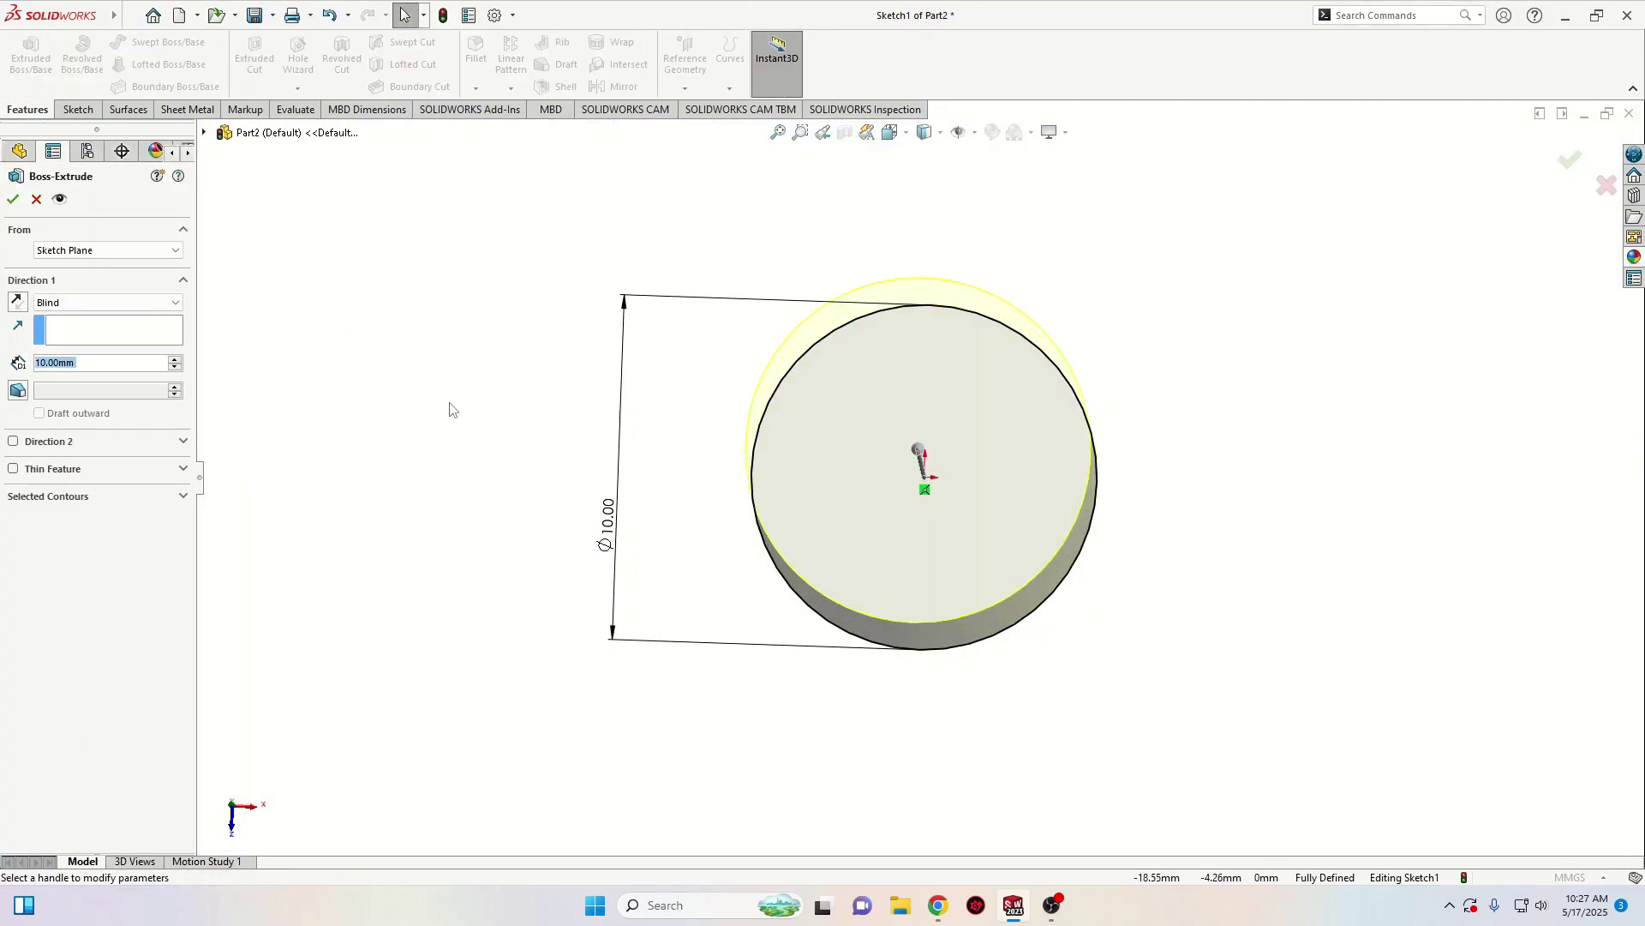
scroll(619, 536, "up", 4)
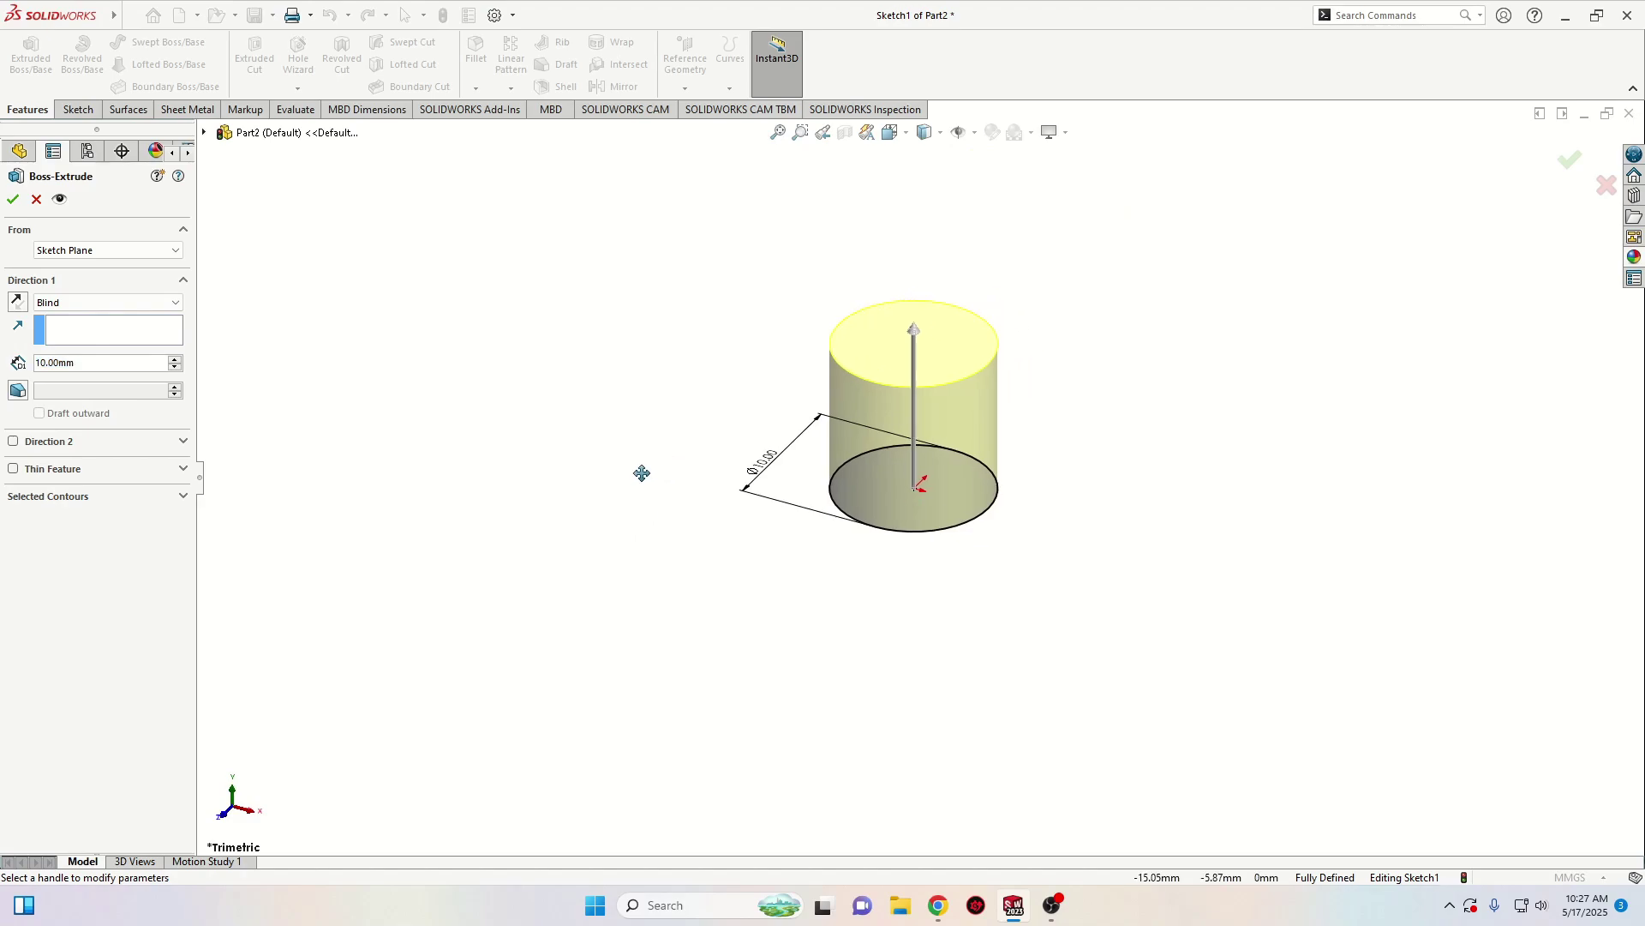
left_click(106, 365)
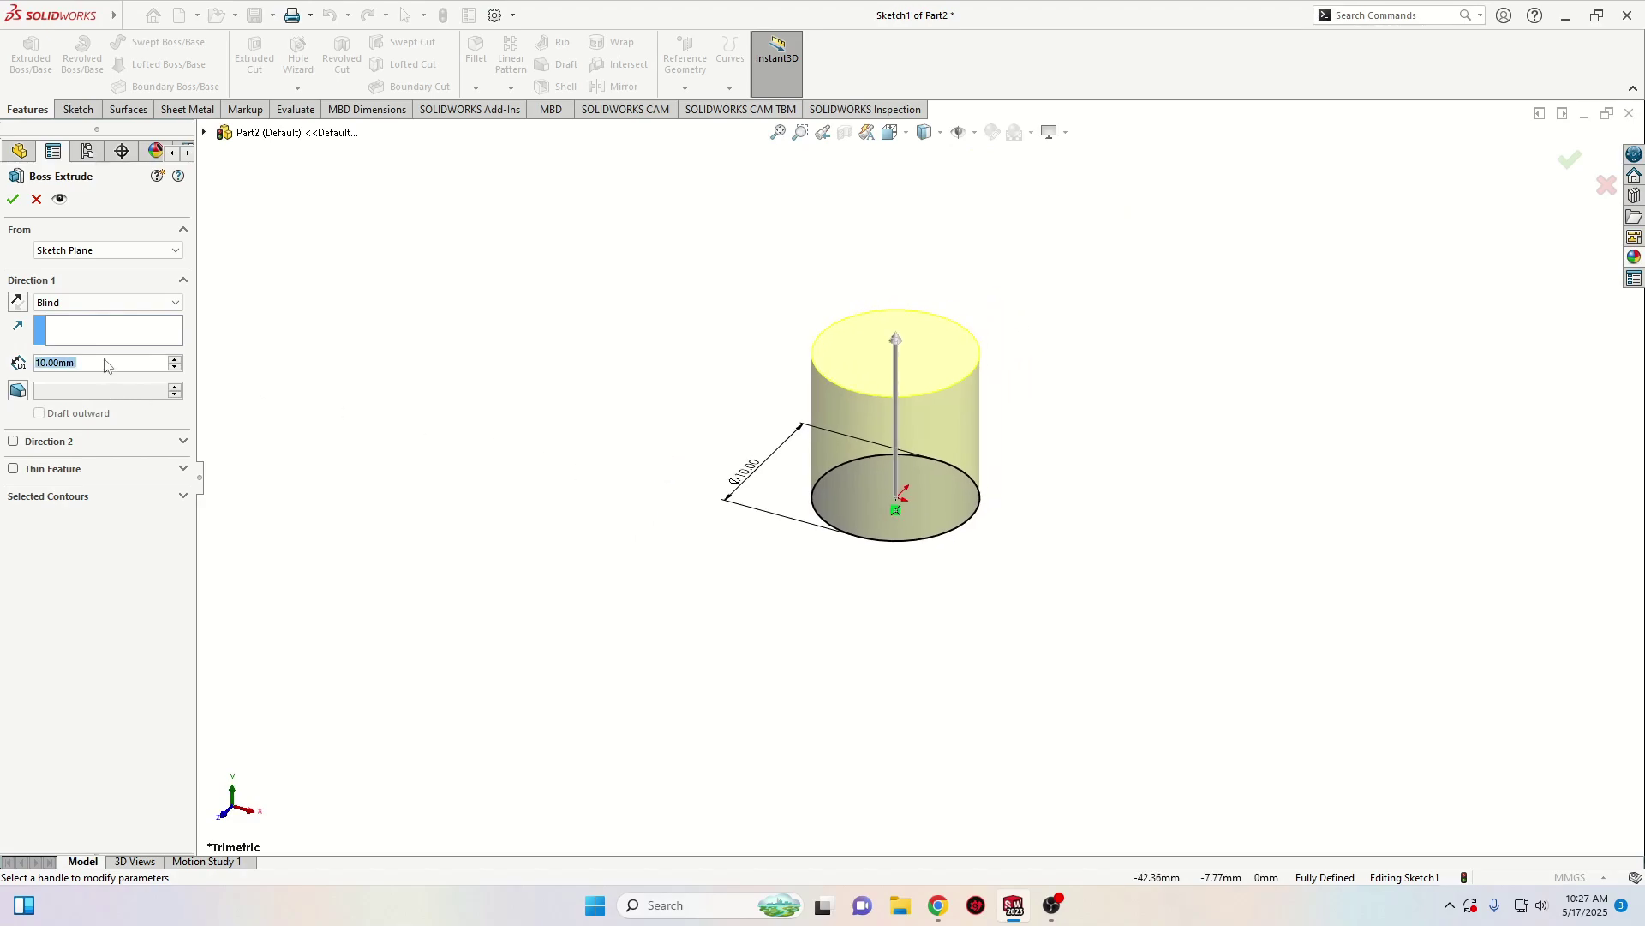
type("5")
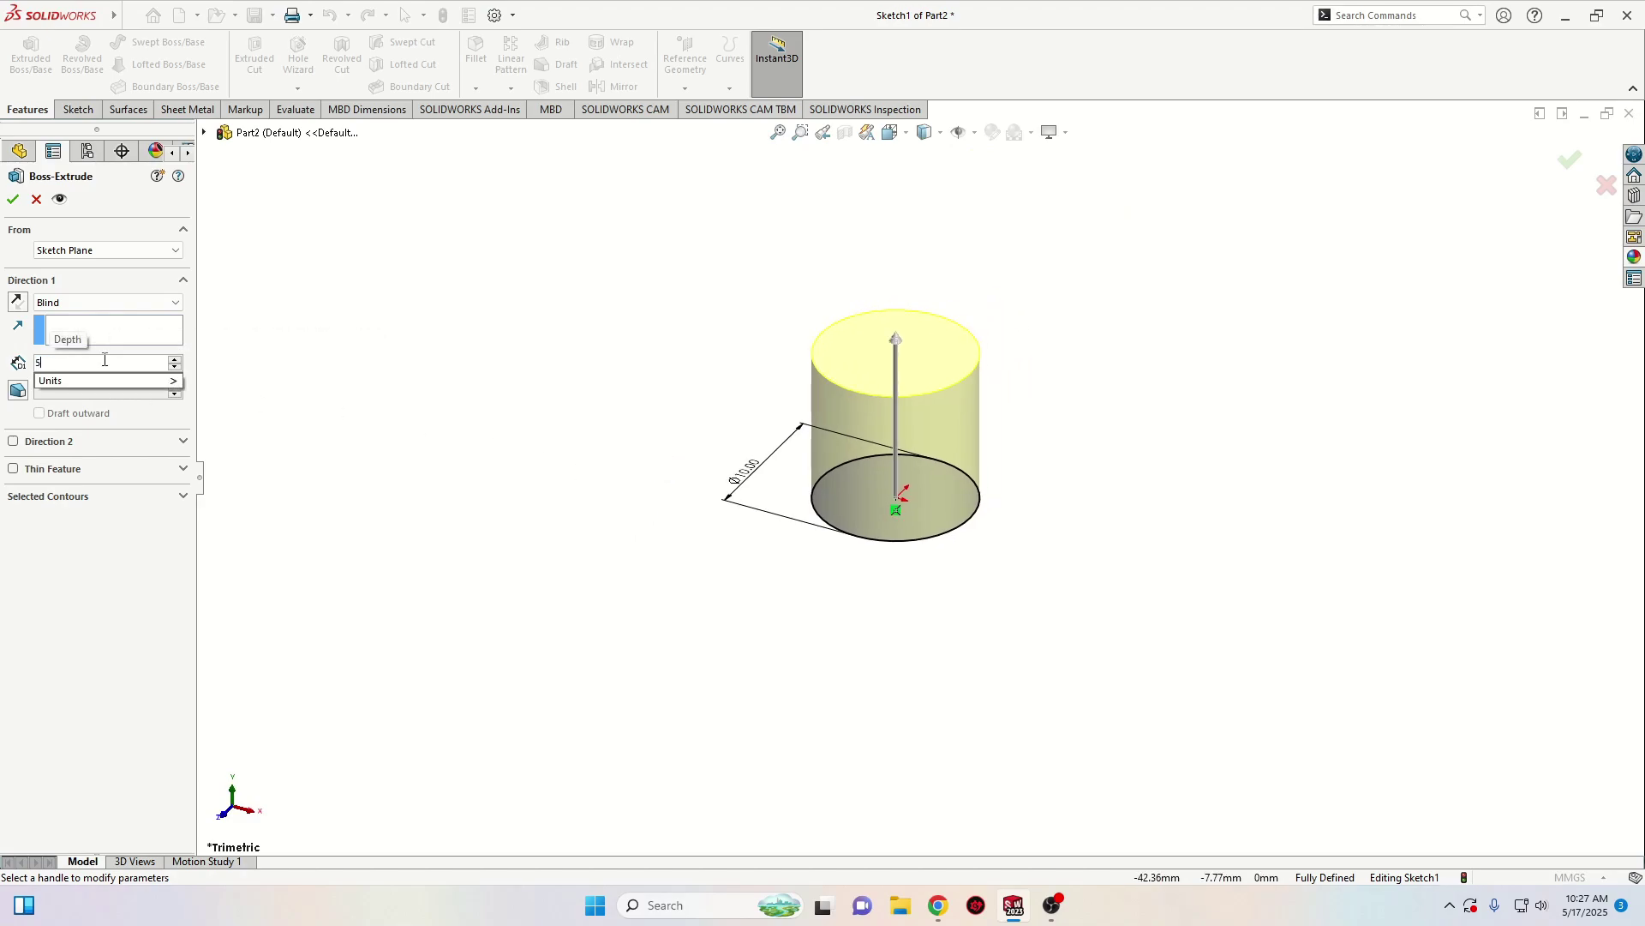
type("8")
key("Return")
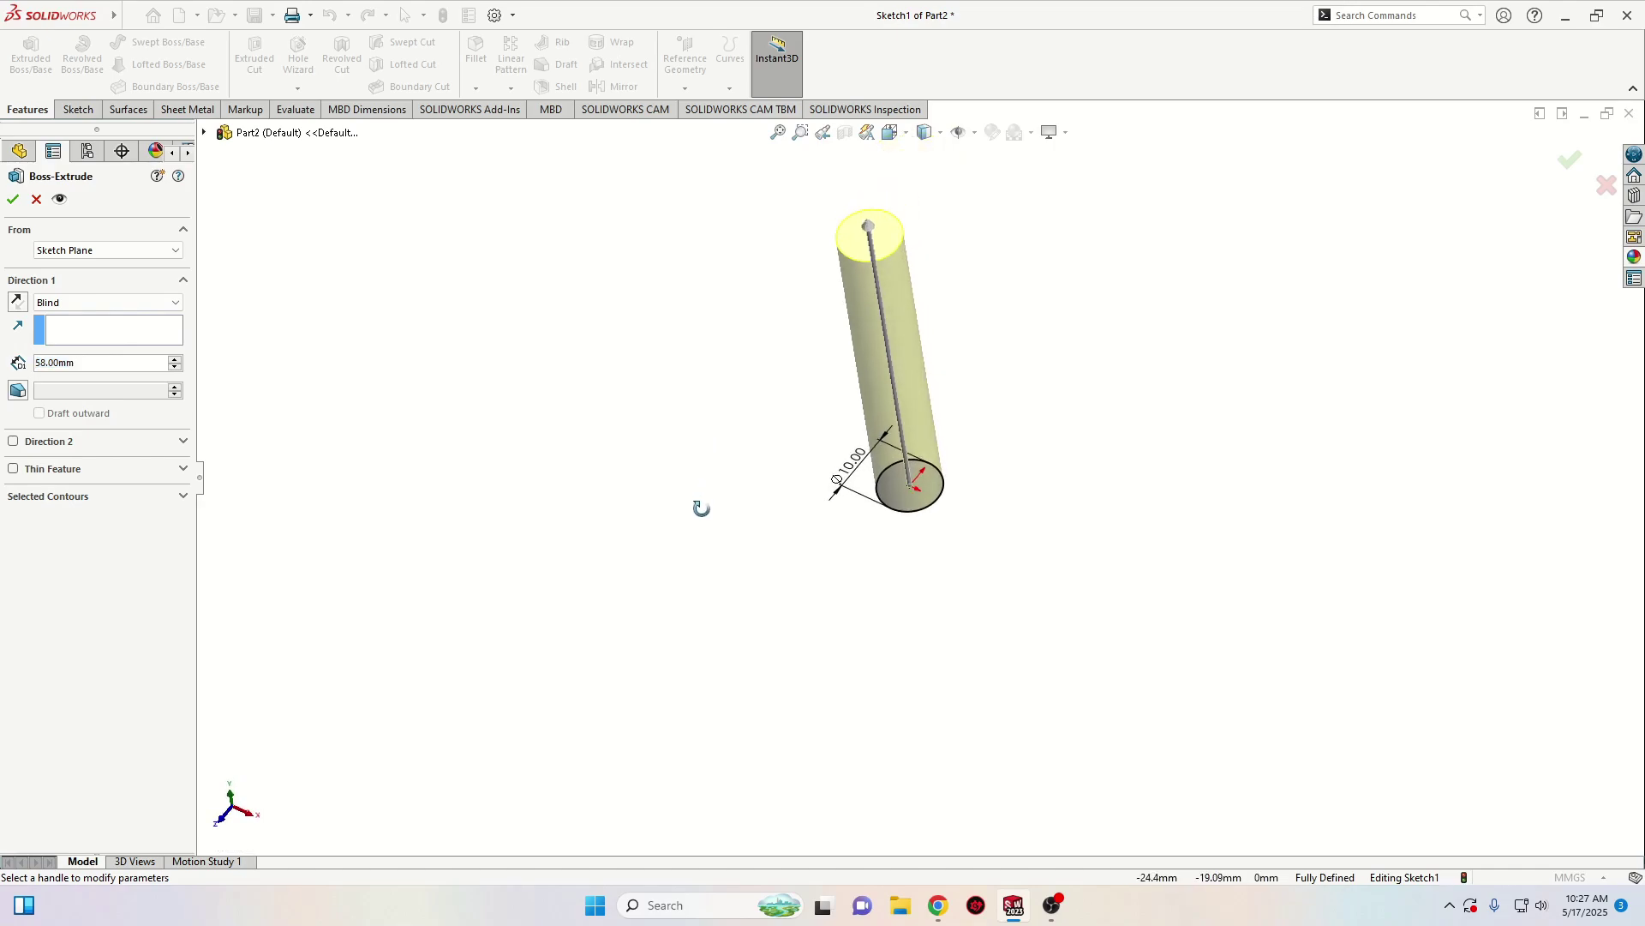
left_click(13, 199)
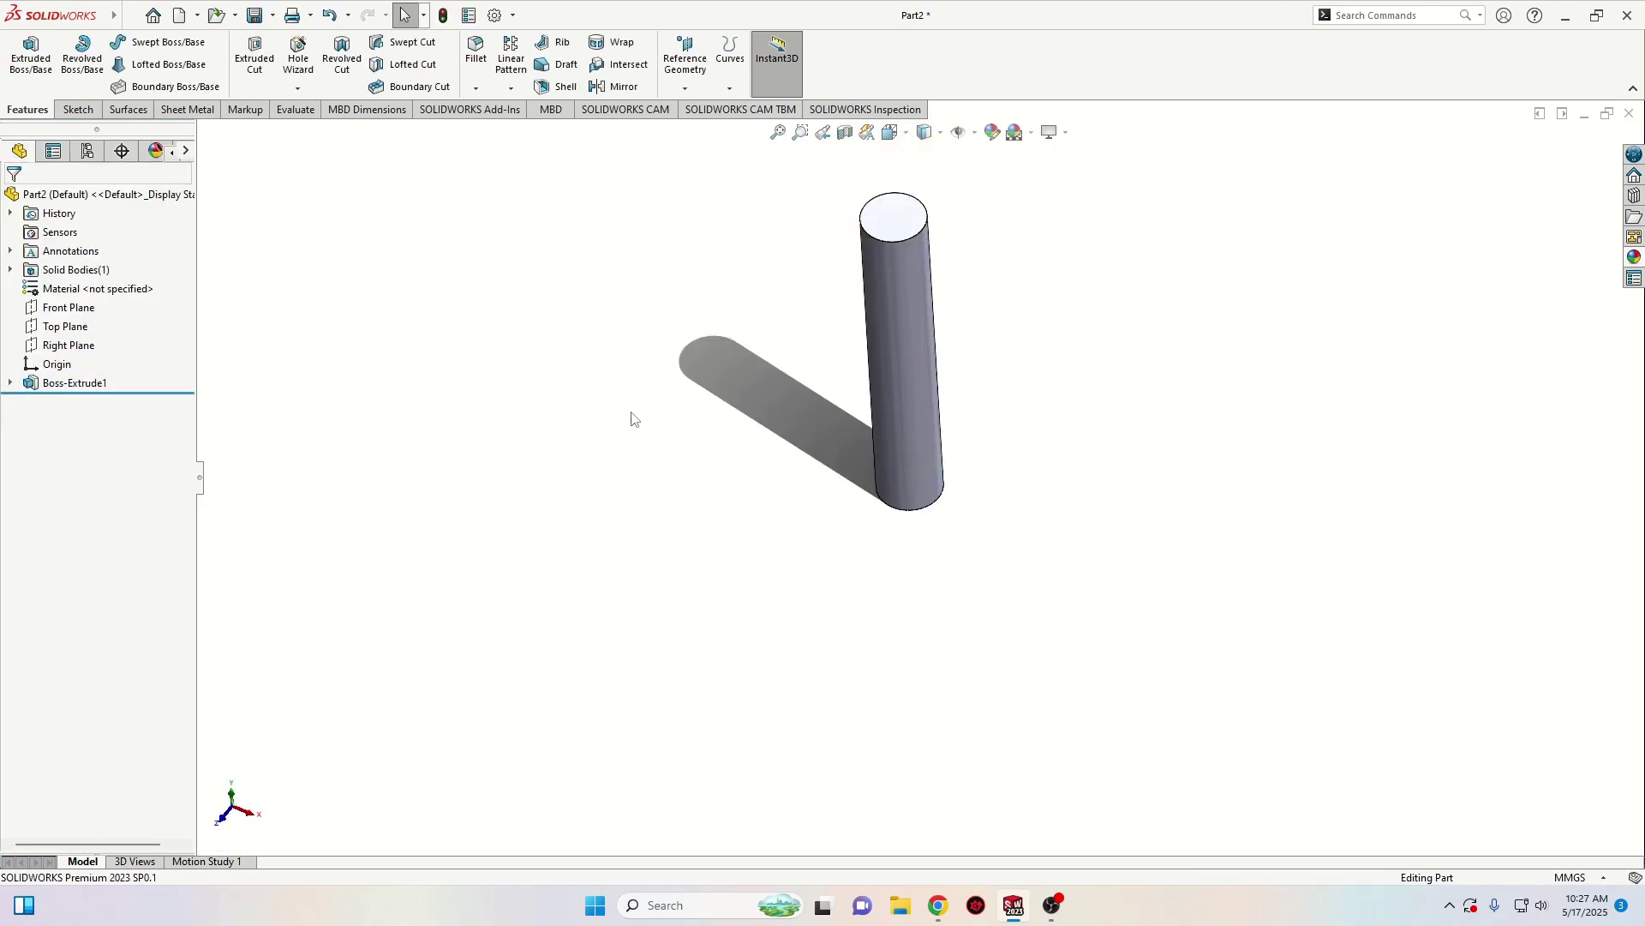
Start a Thread feature, accept the cosmetic-use notice, and choose the cylinder's top circular edge as the thread location
middle_click_drag(613, 423, 557, 488, "ctrl")
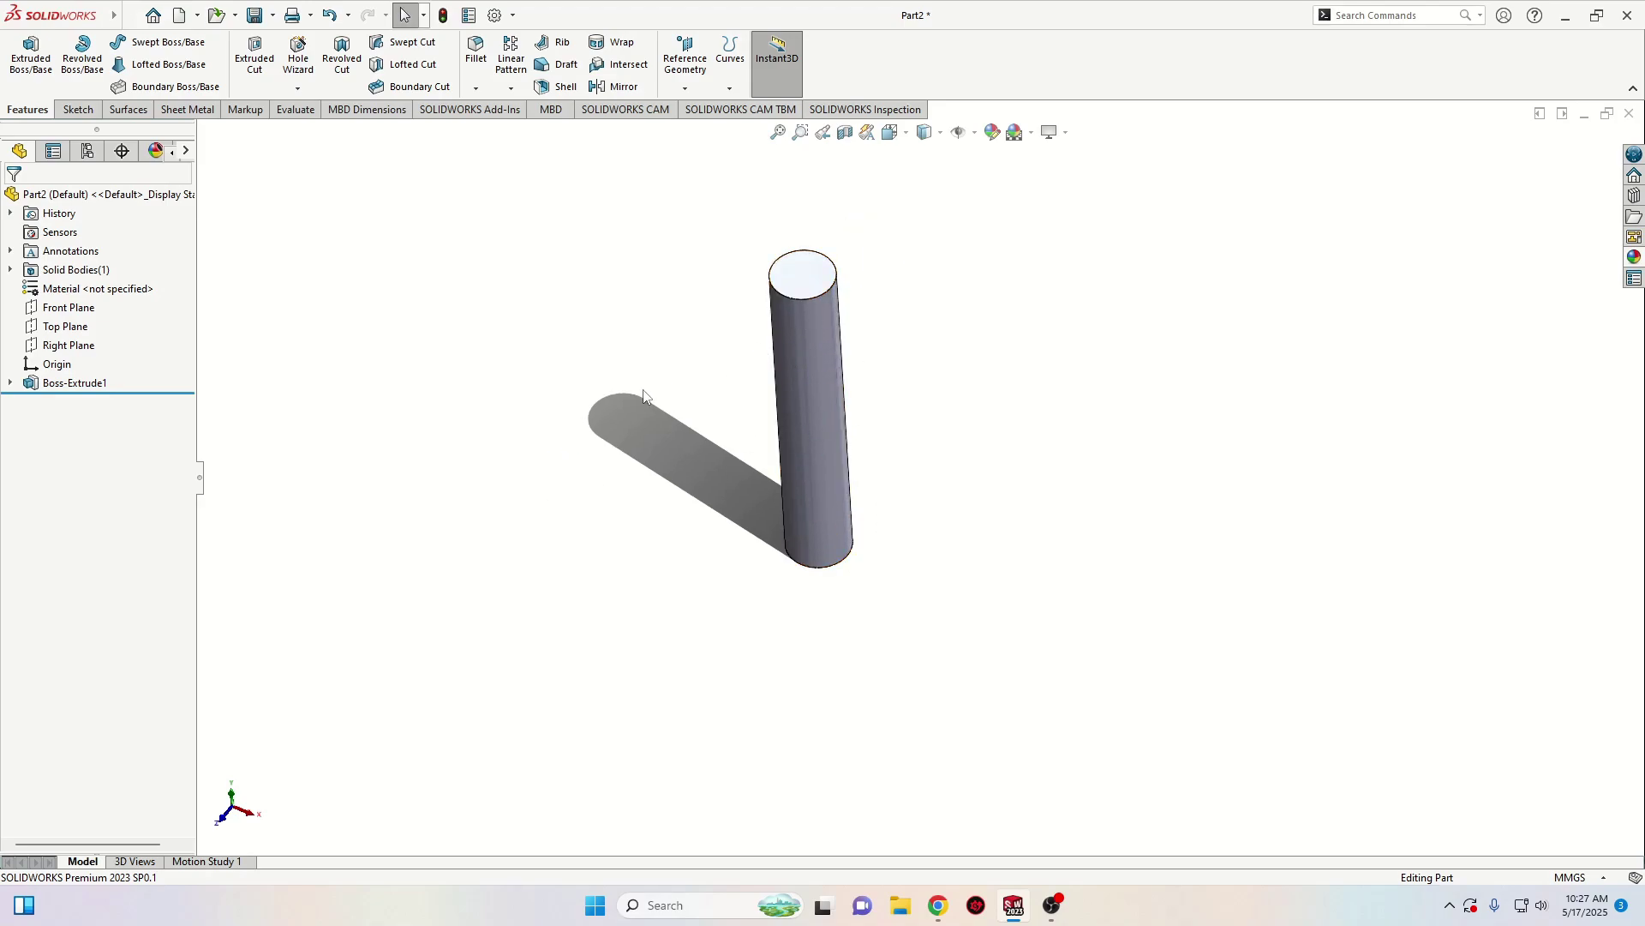
left_click(299, 90)
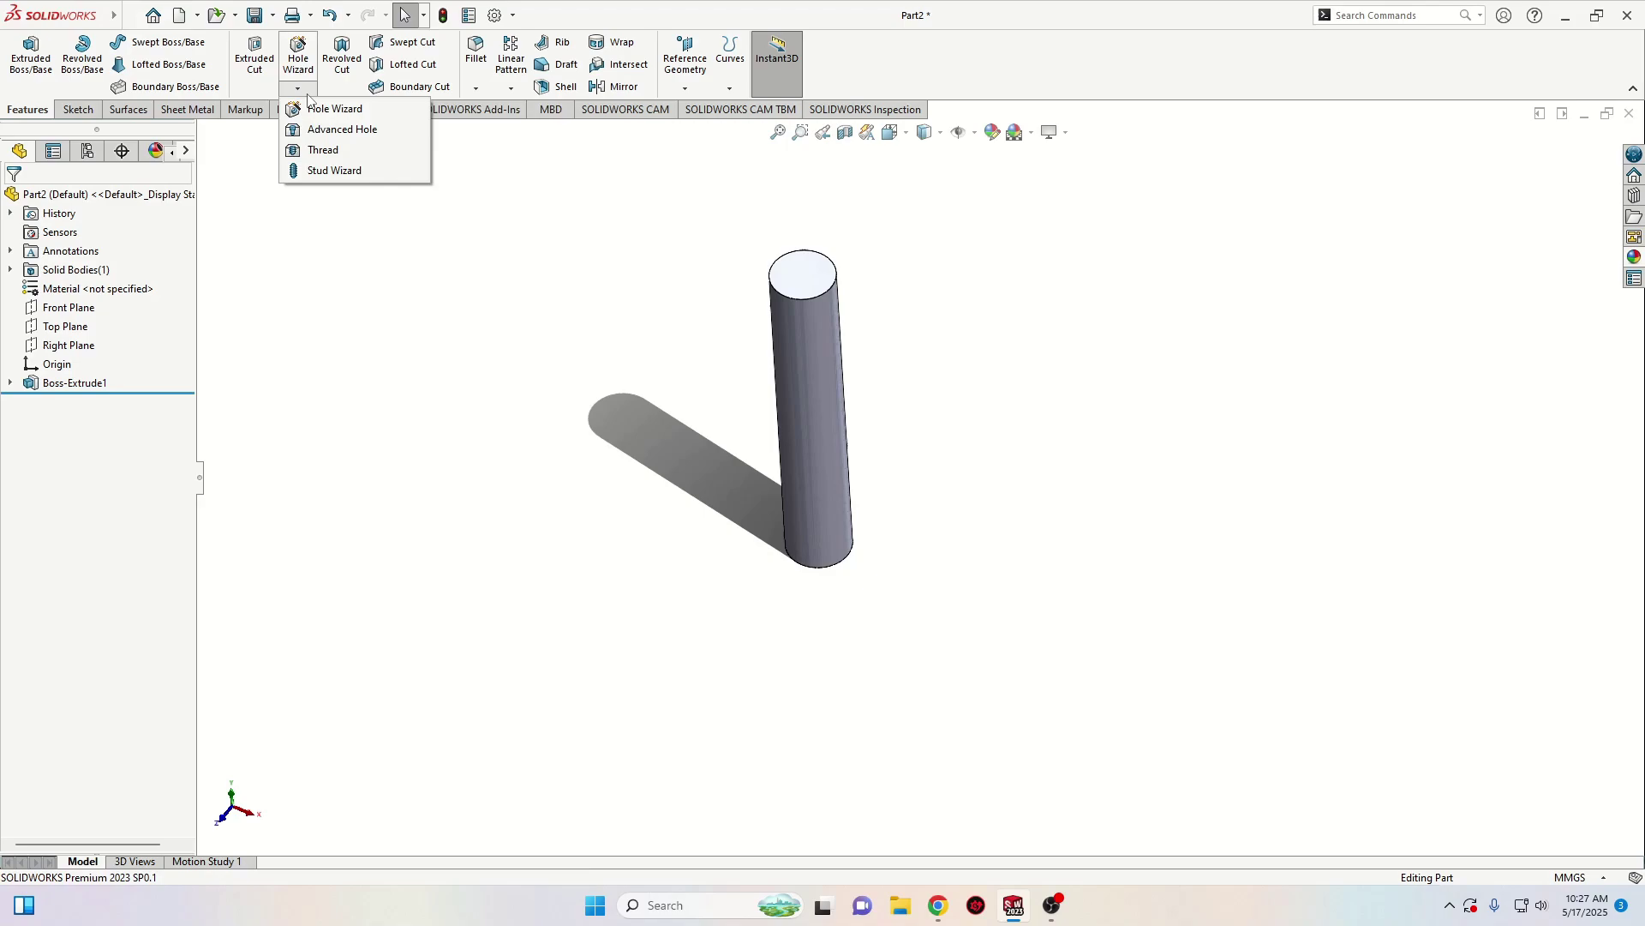
left_click(333, 151)
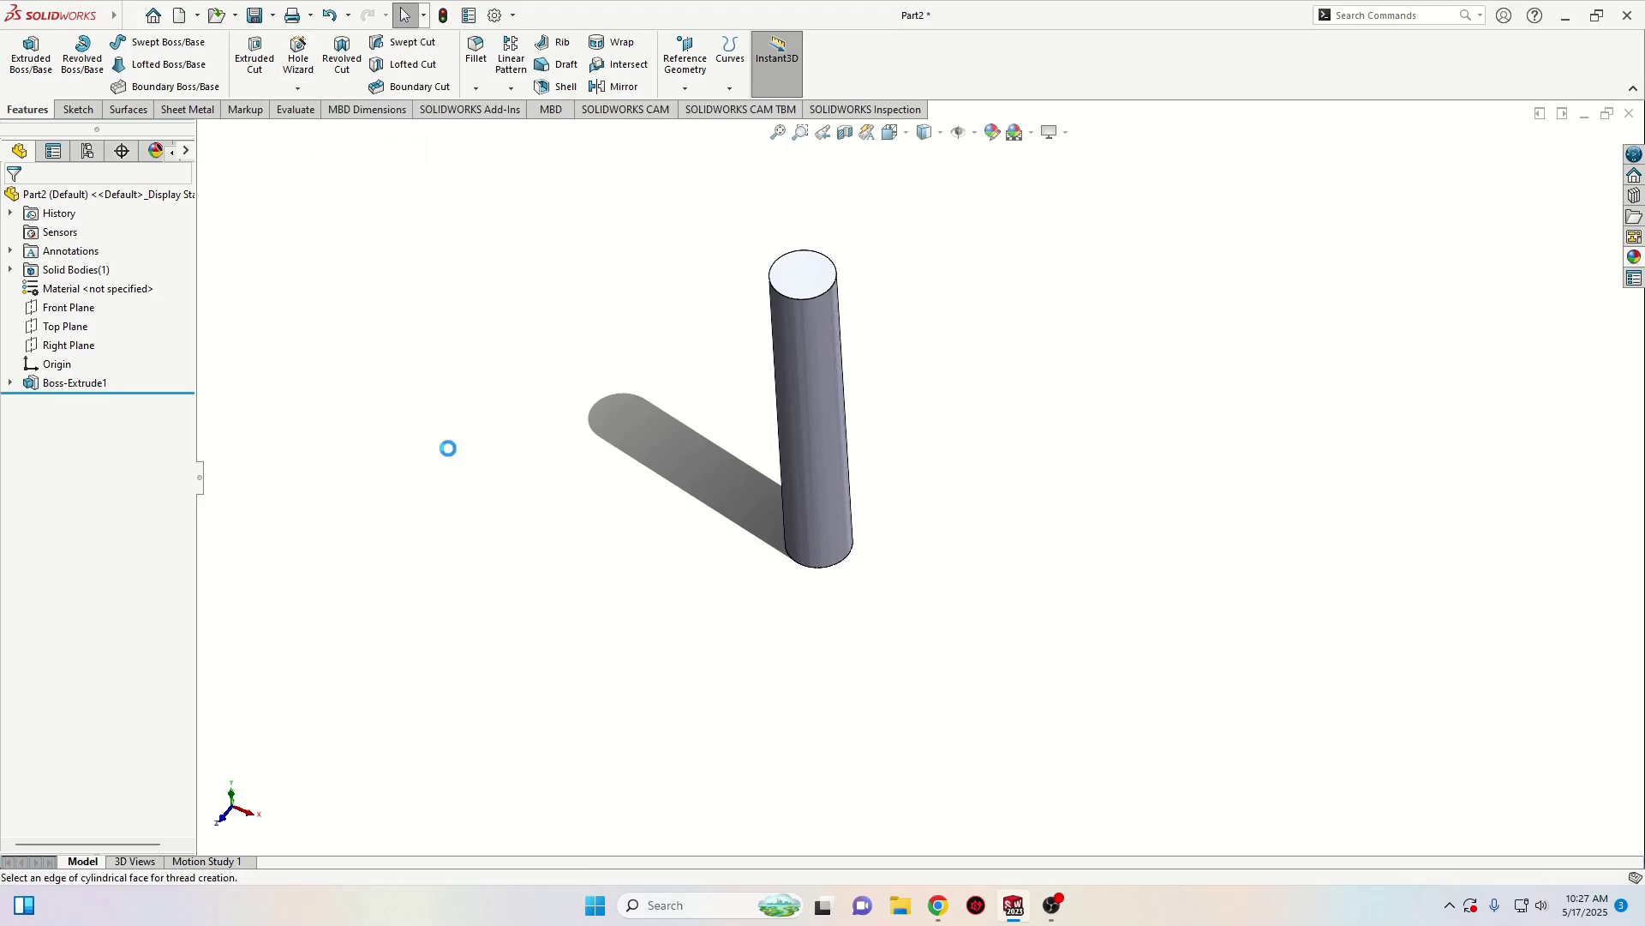
left_click(931, 473)
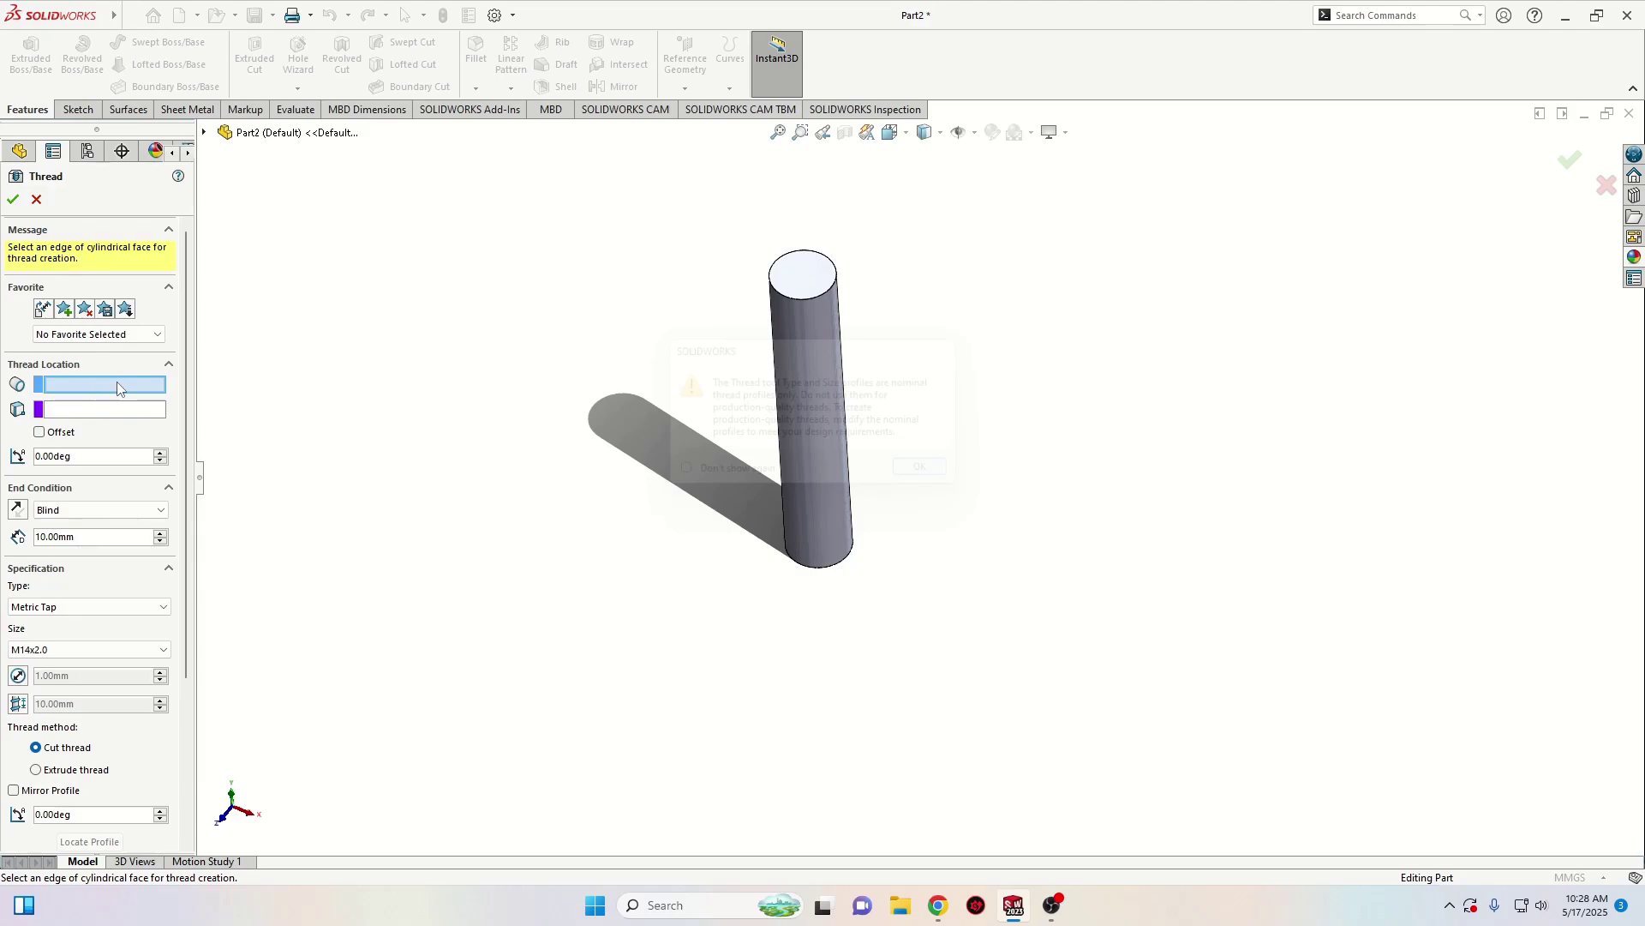
left_click(788, 297)
middle_click_drag(655, 440, 561, 486, "ctrl")
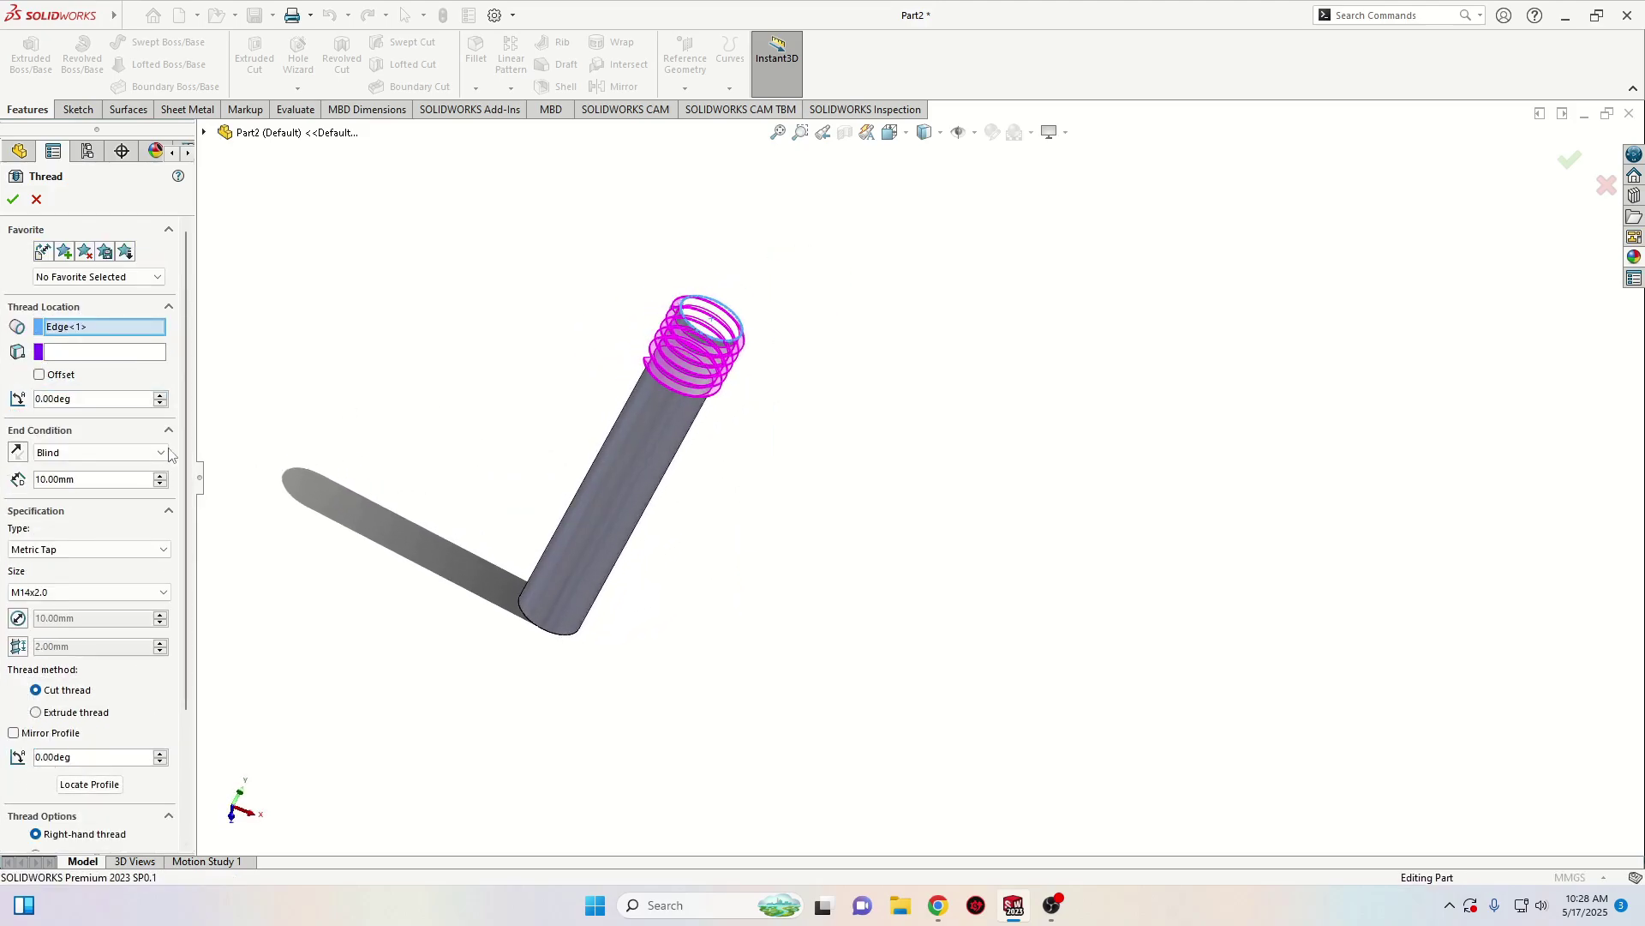
Offset the thread start 18 mm from the top edge, directed down along the cylinder
left_click(40, 376)
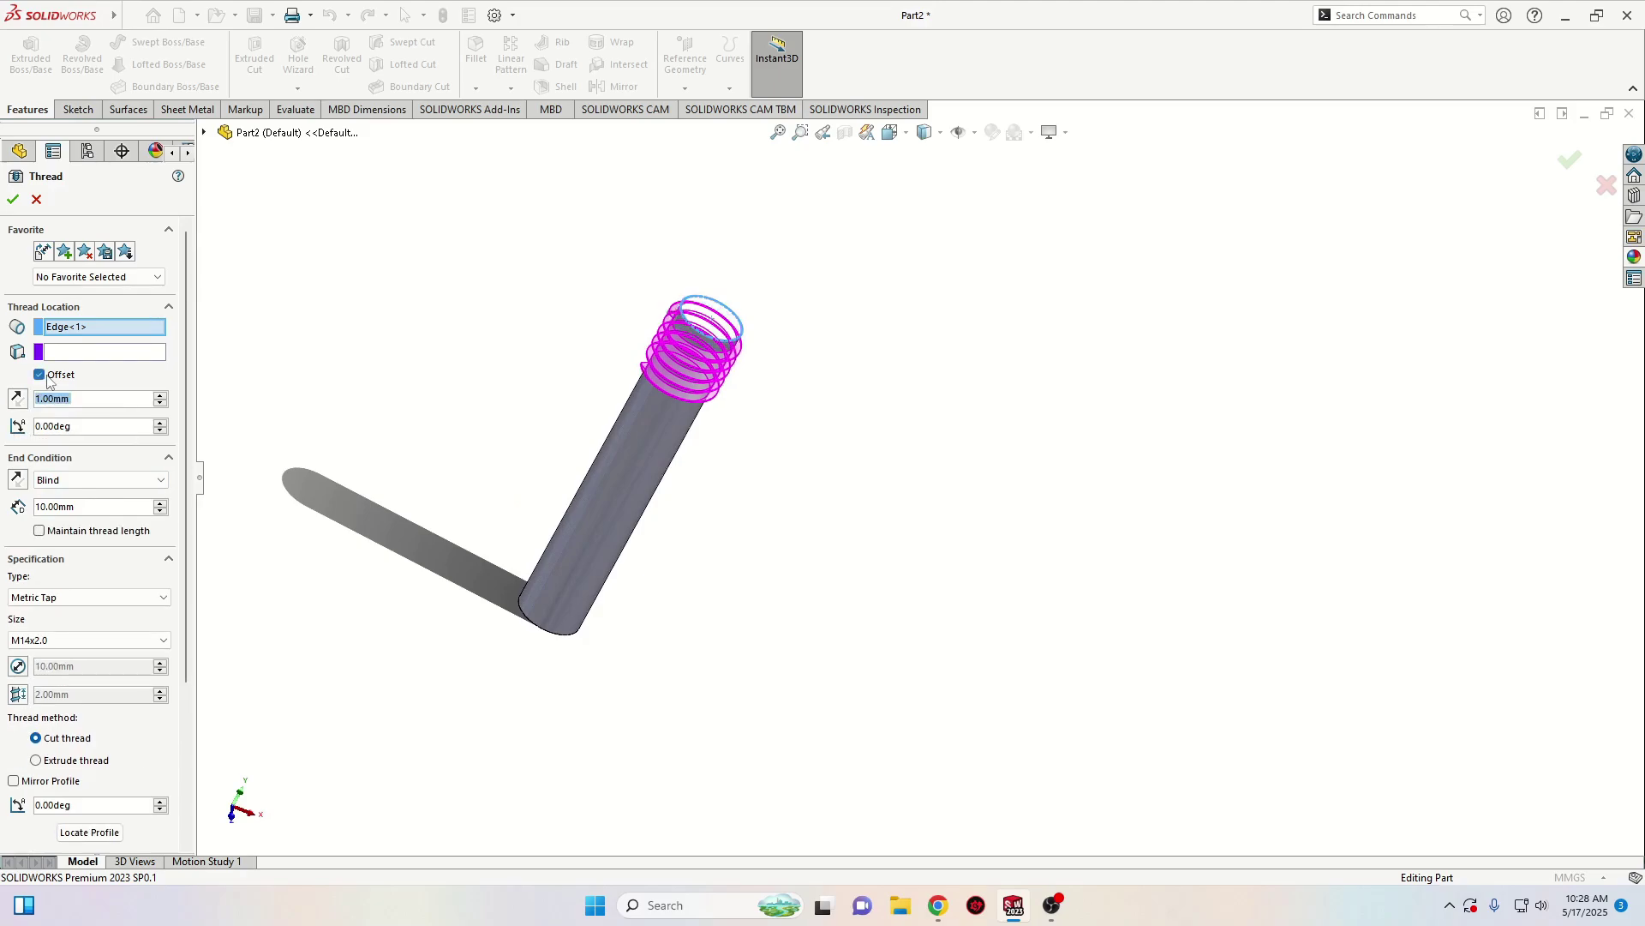
double_click(93, 399)
type("18")
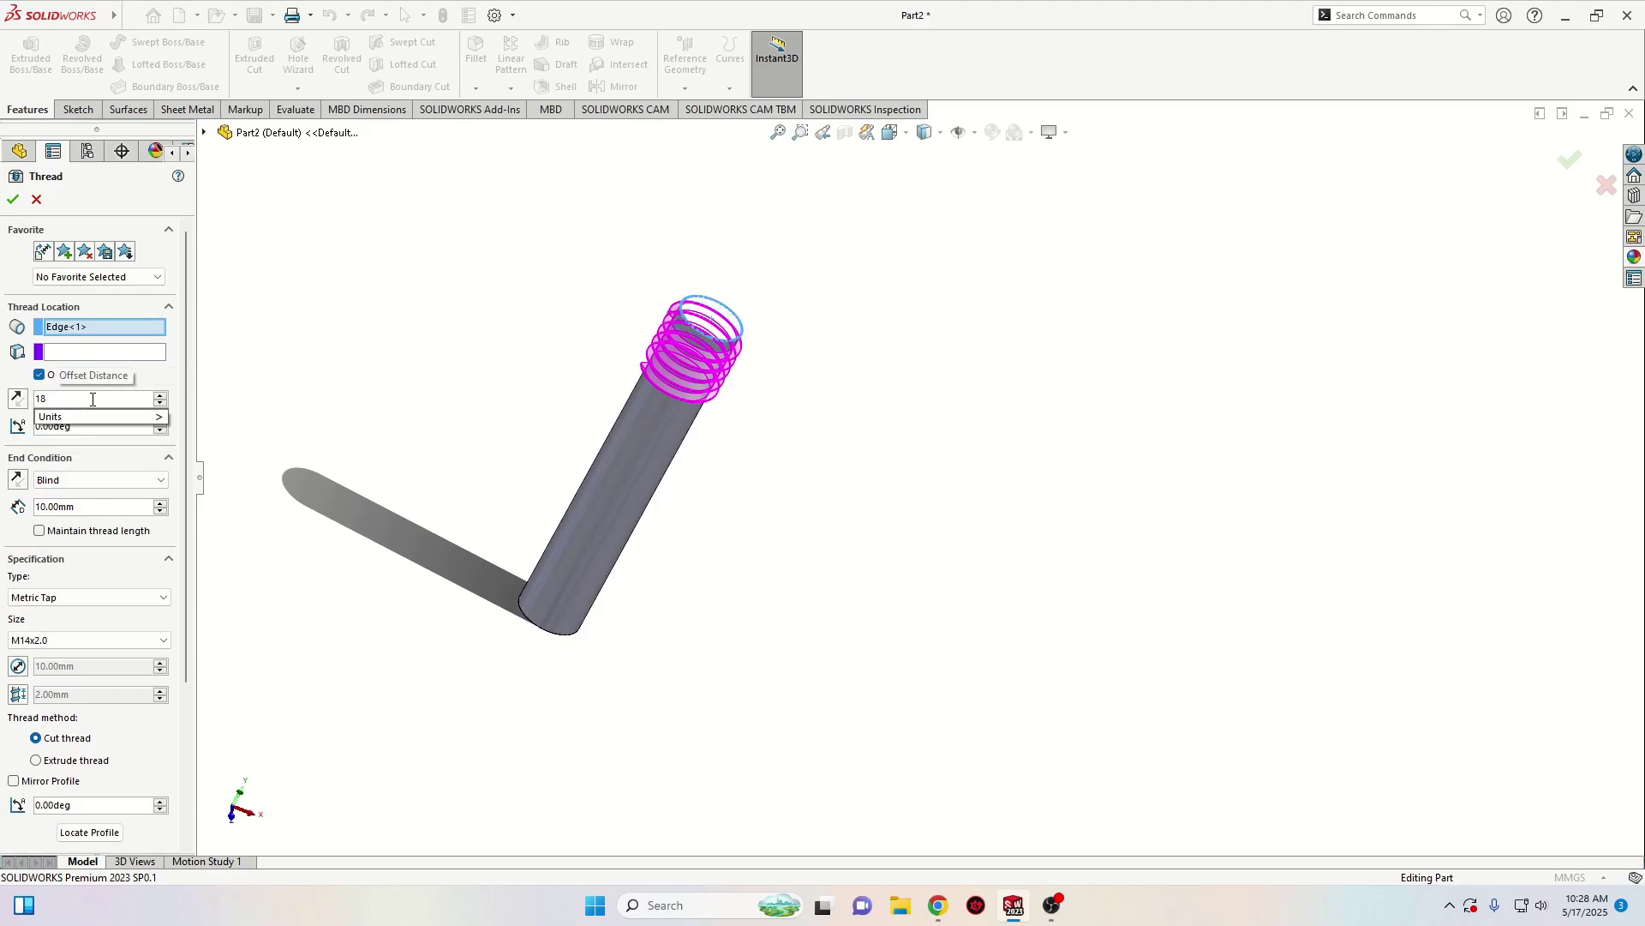
key("Return")
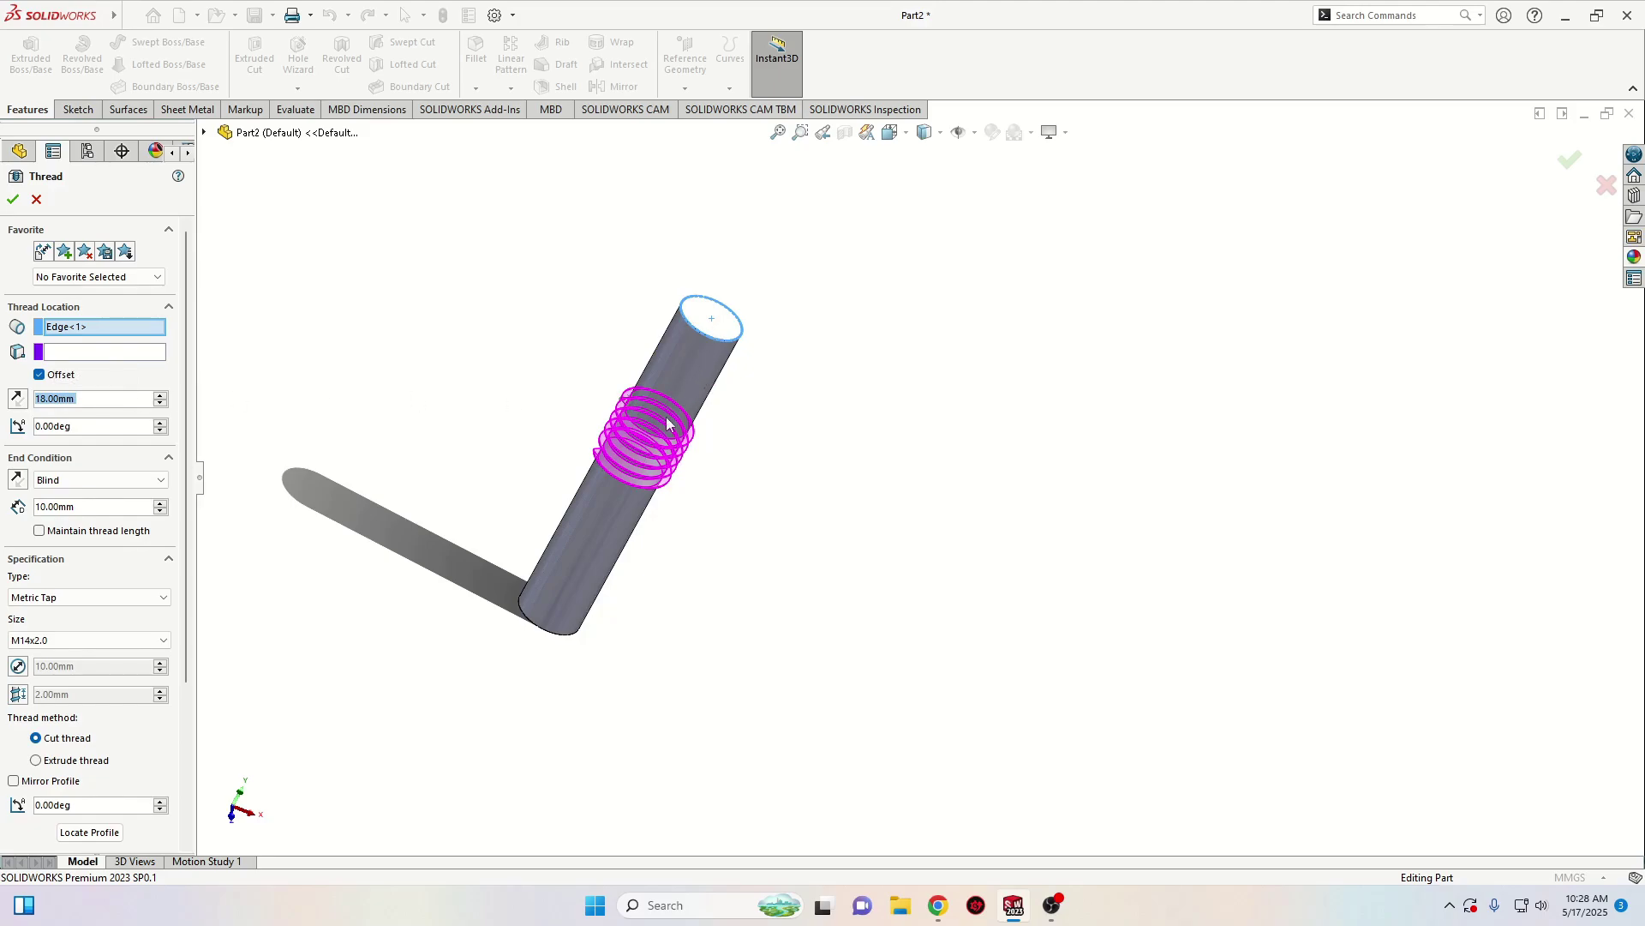
left_click(17, 398)
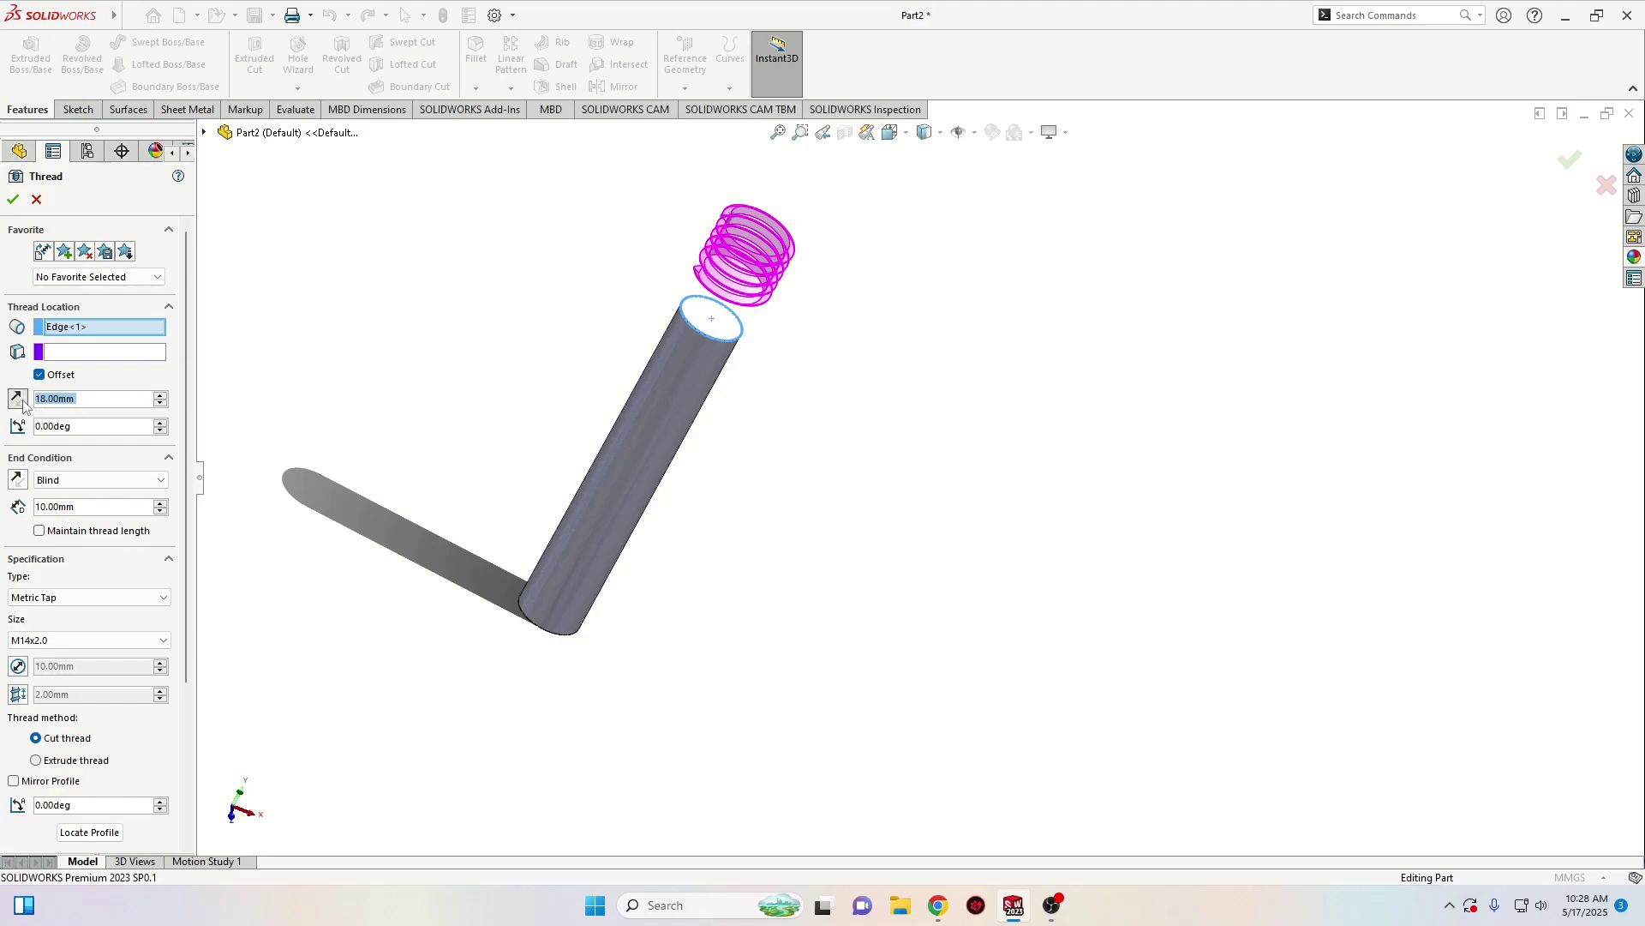
left_click(21, 404)
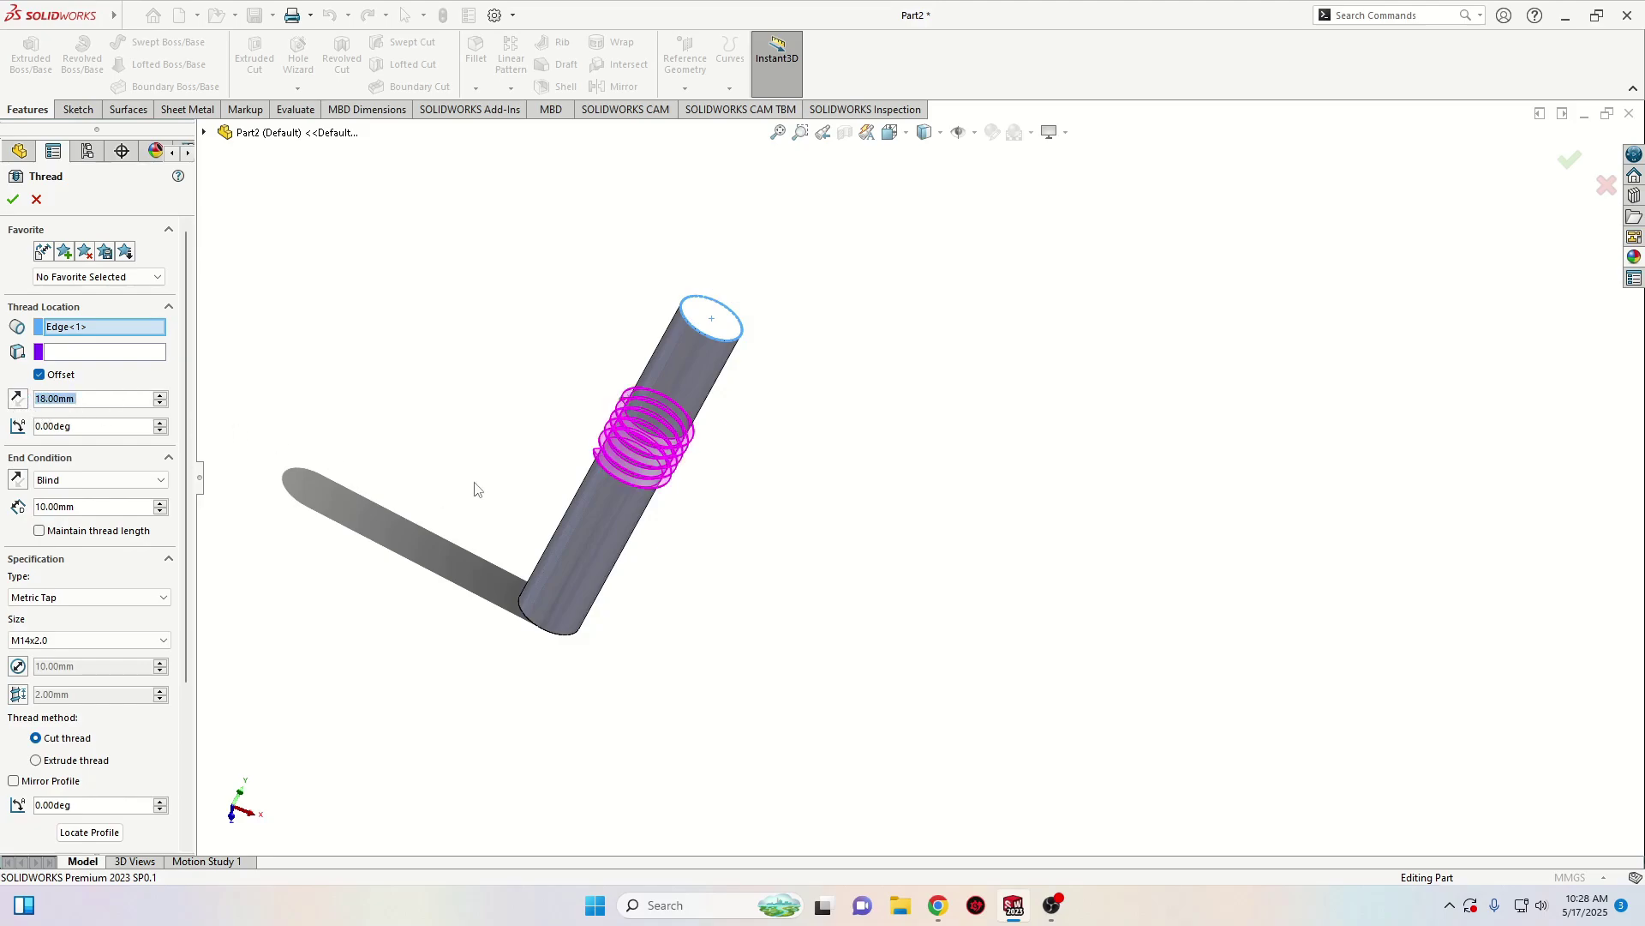
Set the blind thread length to 34 mm
middle_click_drag(497, 561, 576, 555, "ctrl")
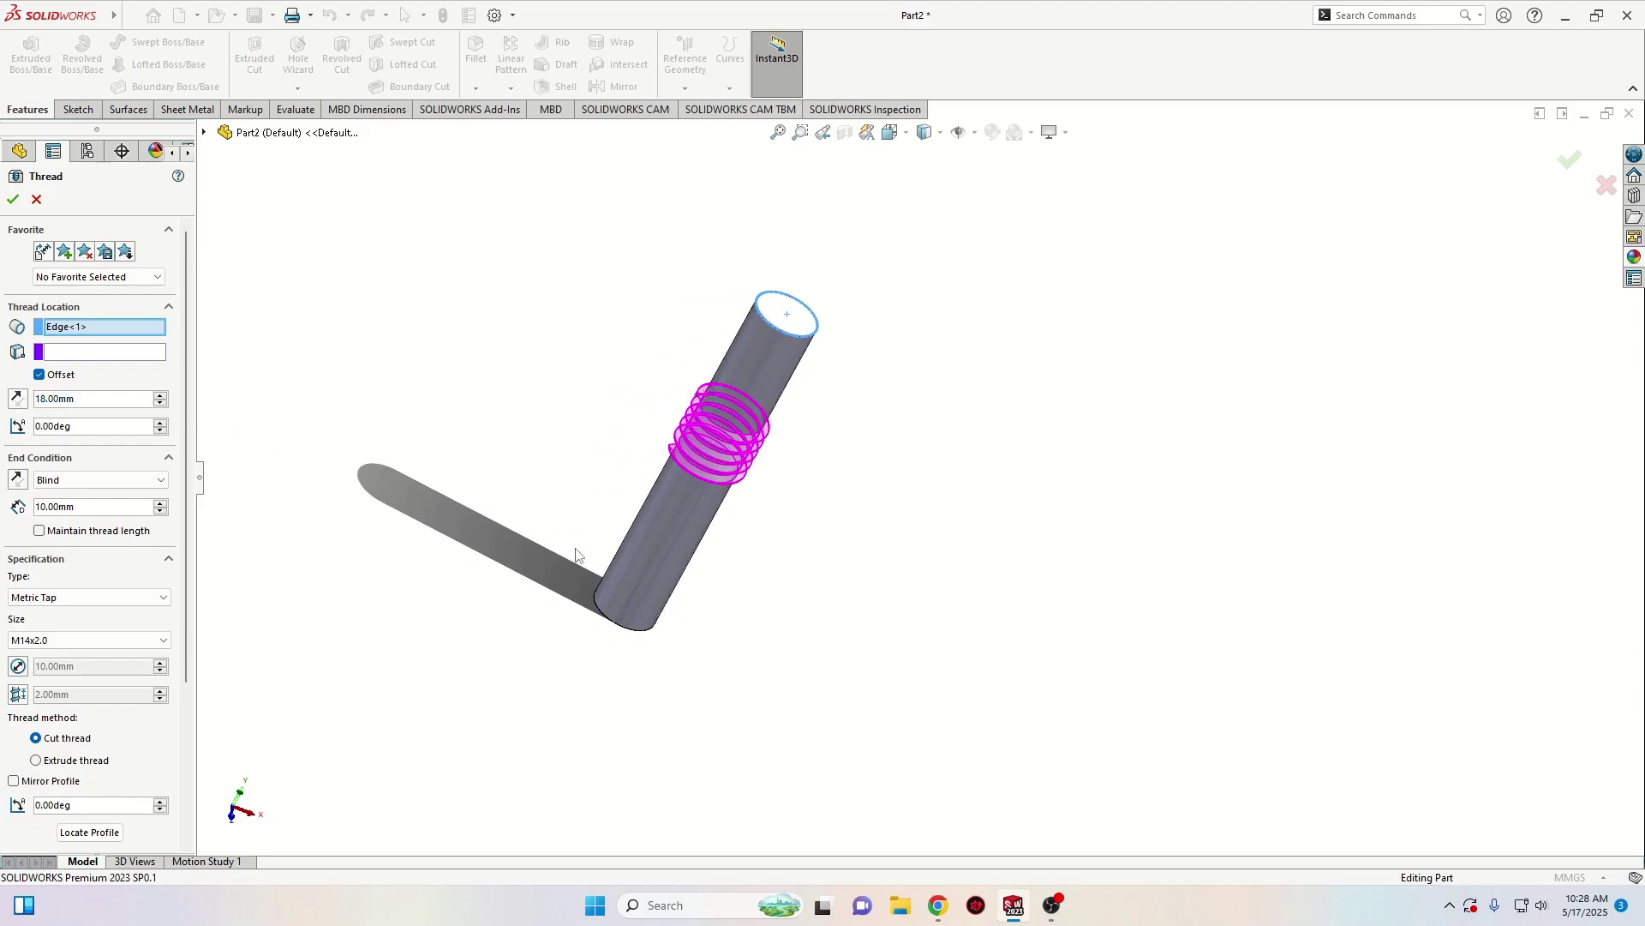
left_click(101, 506)
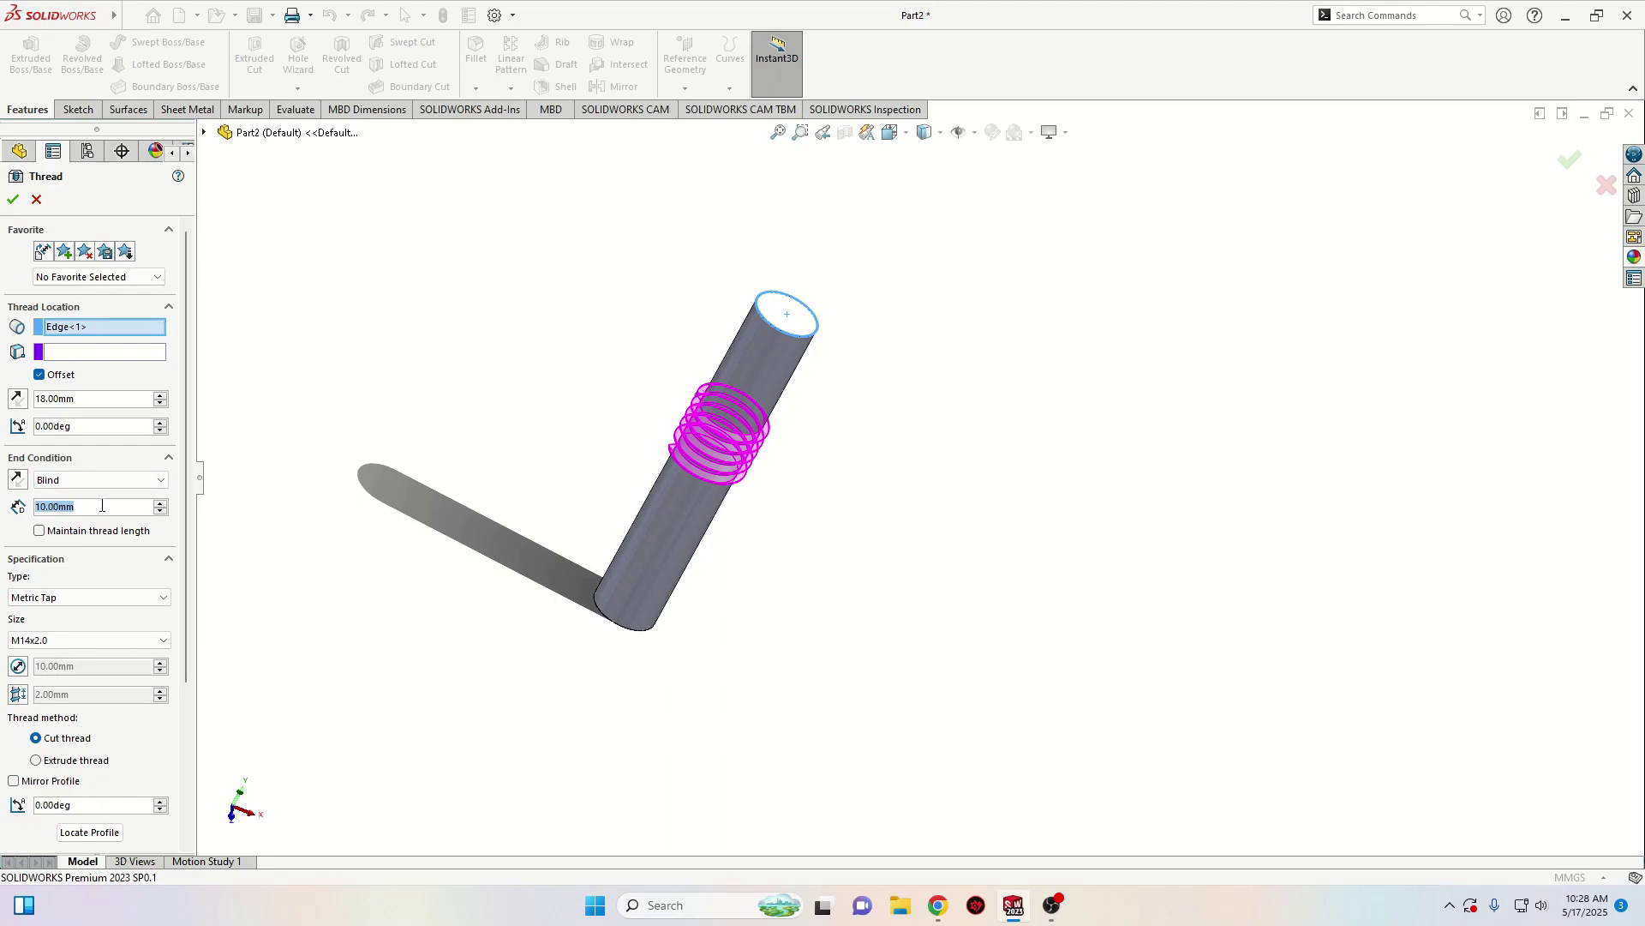
type("34")
key("Return")
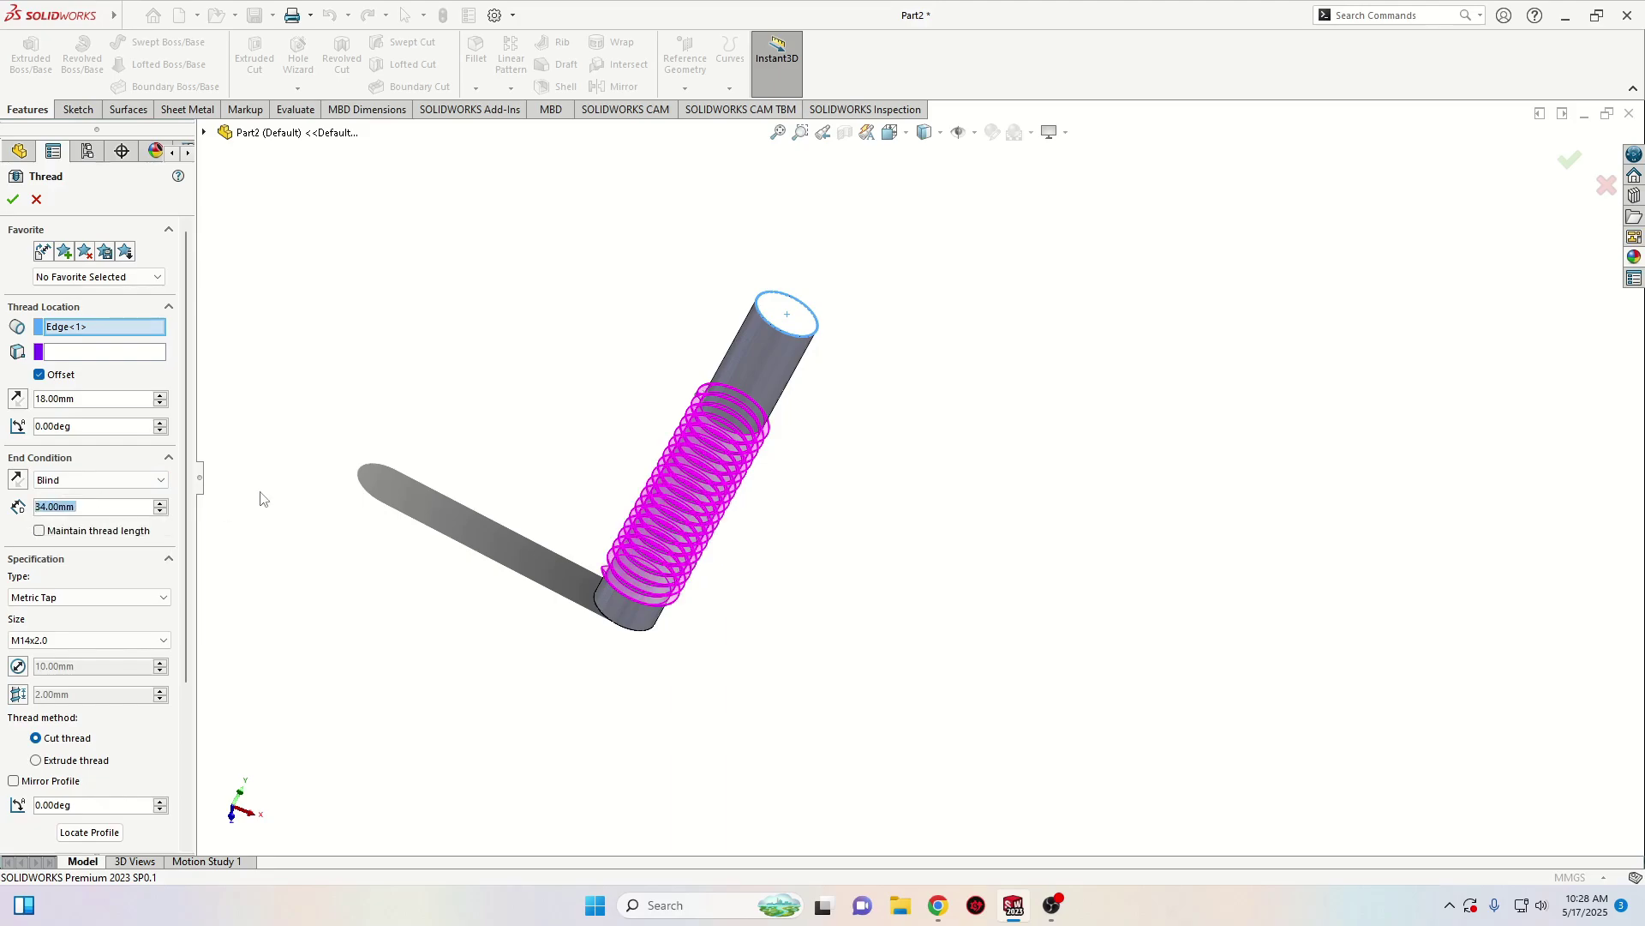
Change the thread method to Extrude thread and create the thread on the cylinder
scroll(109, 572, "down", 3)
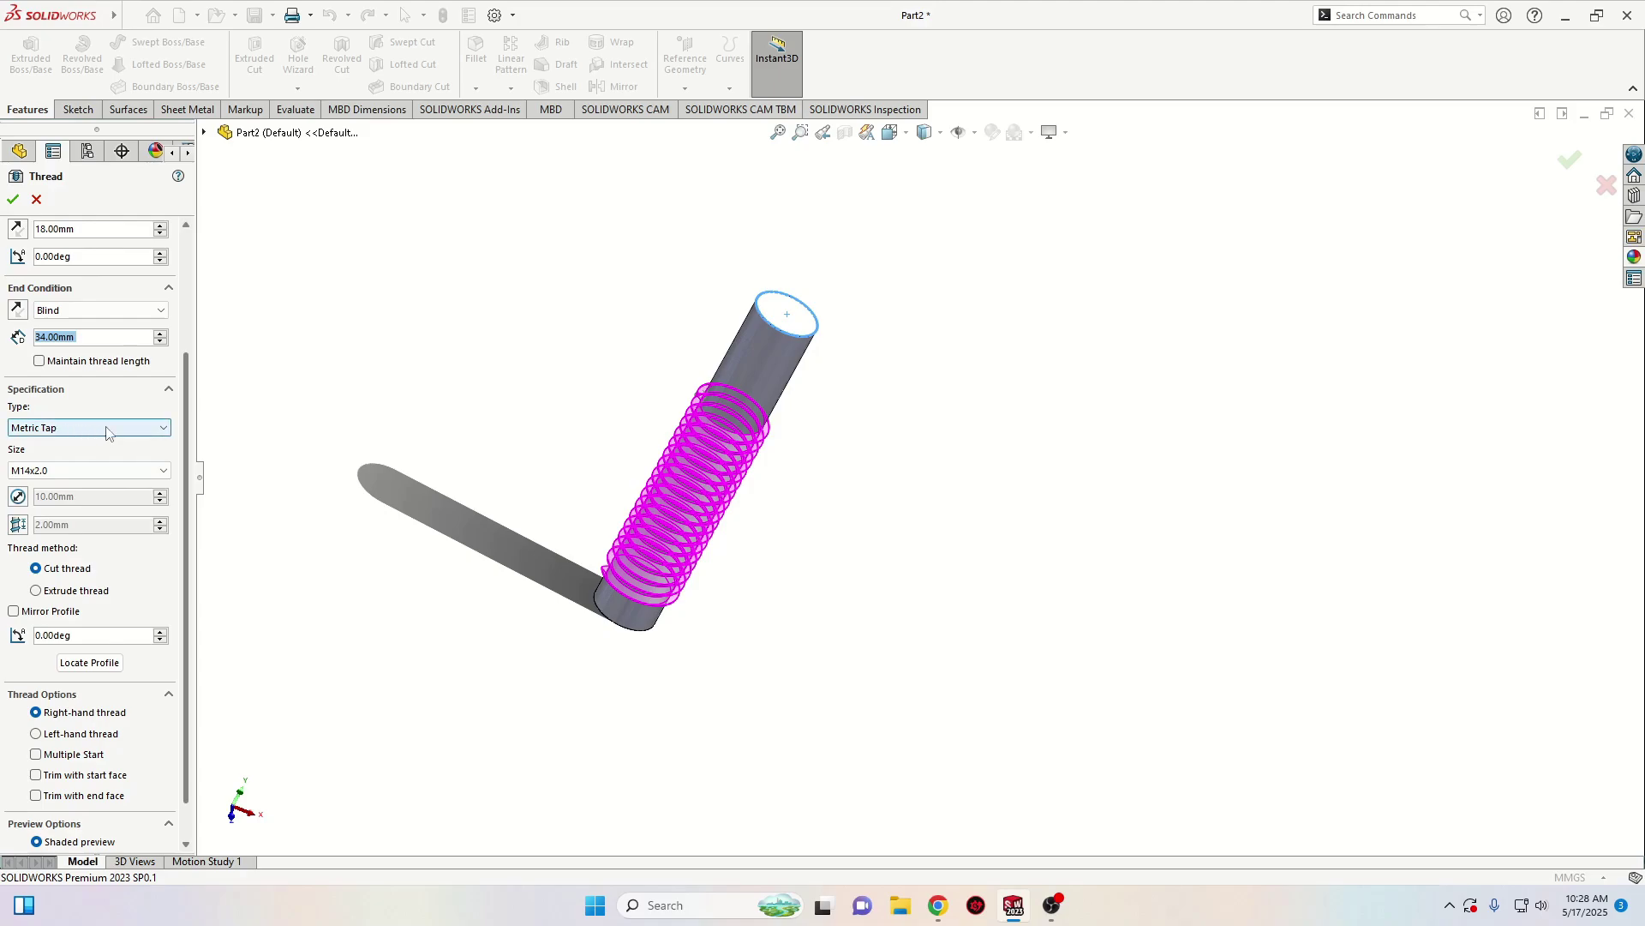
left_click(37, 591)
scroll(157, 590, "down", 1)
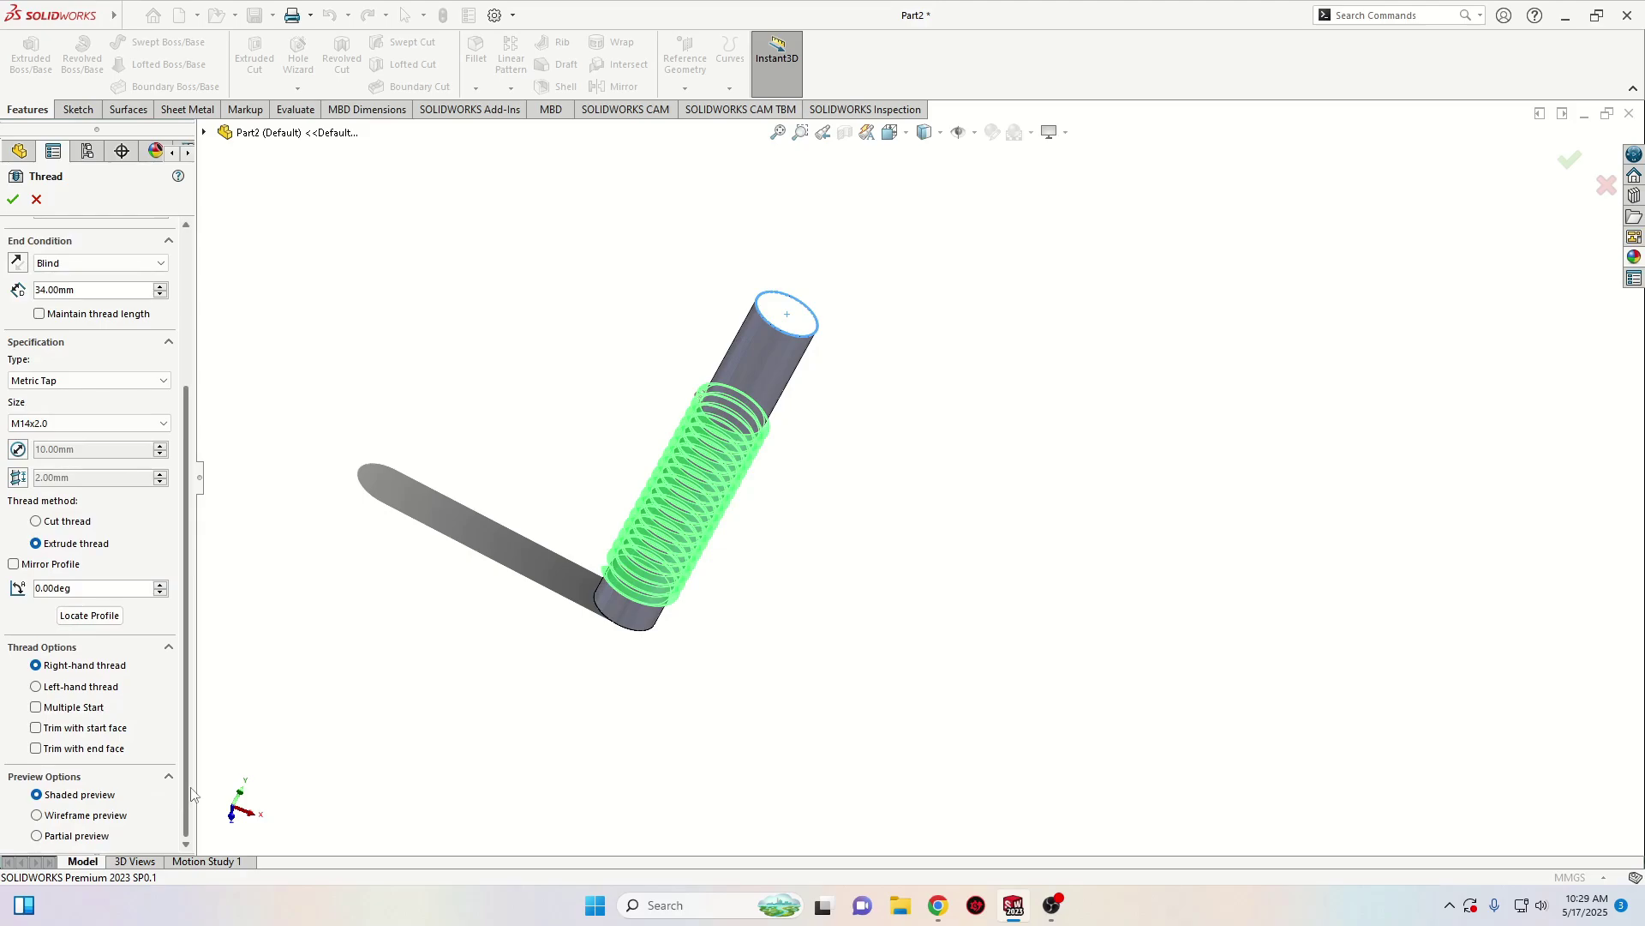
scroll(192, 794, "up", 5)
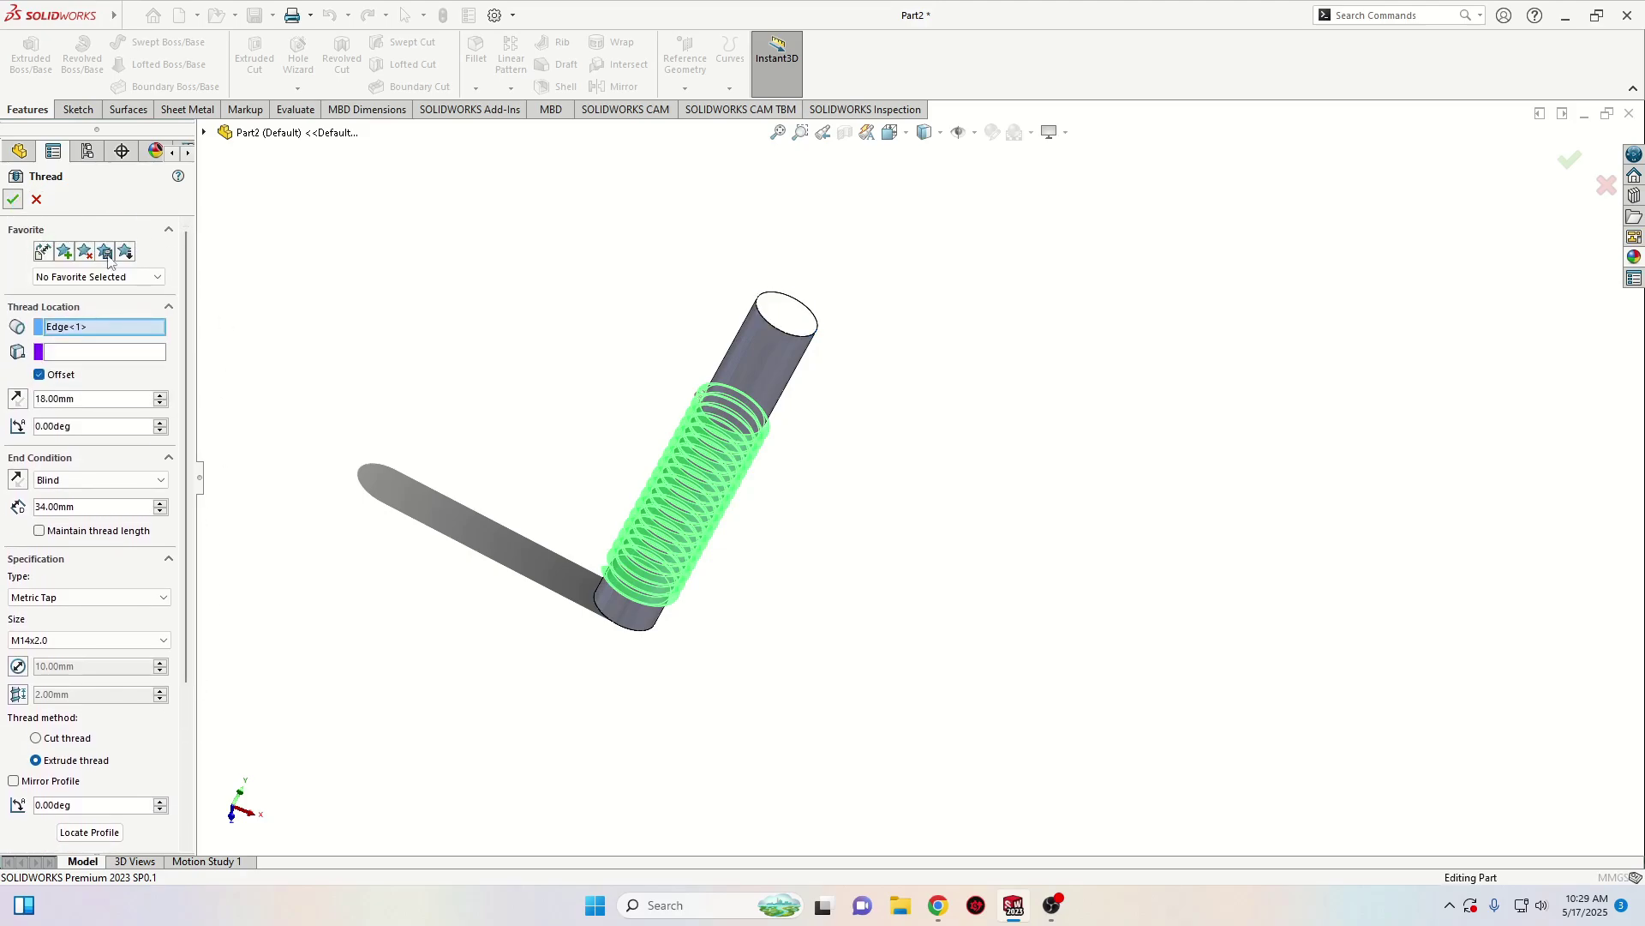
key("Return")
Start a sketch on the small flat end face where the thread begins, near the plain upper part of the shaft
middle_click_drag(458, 577, 608, 621)
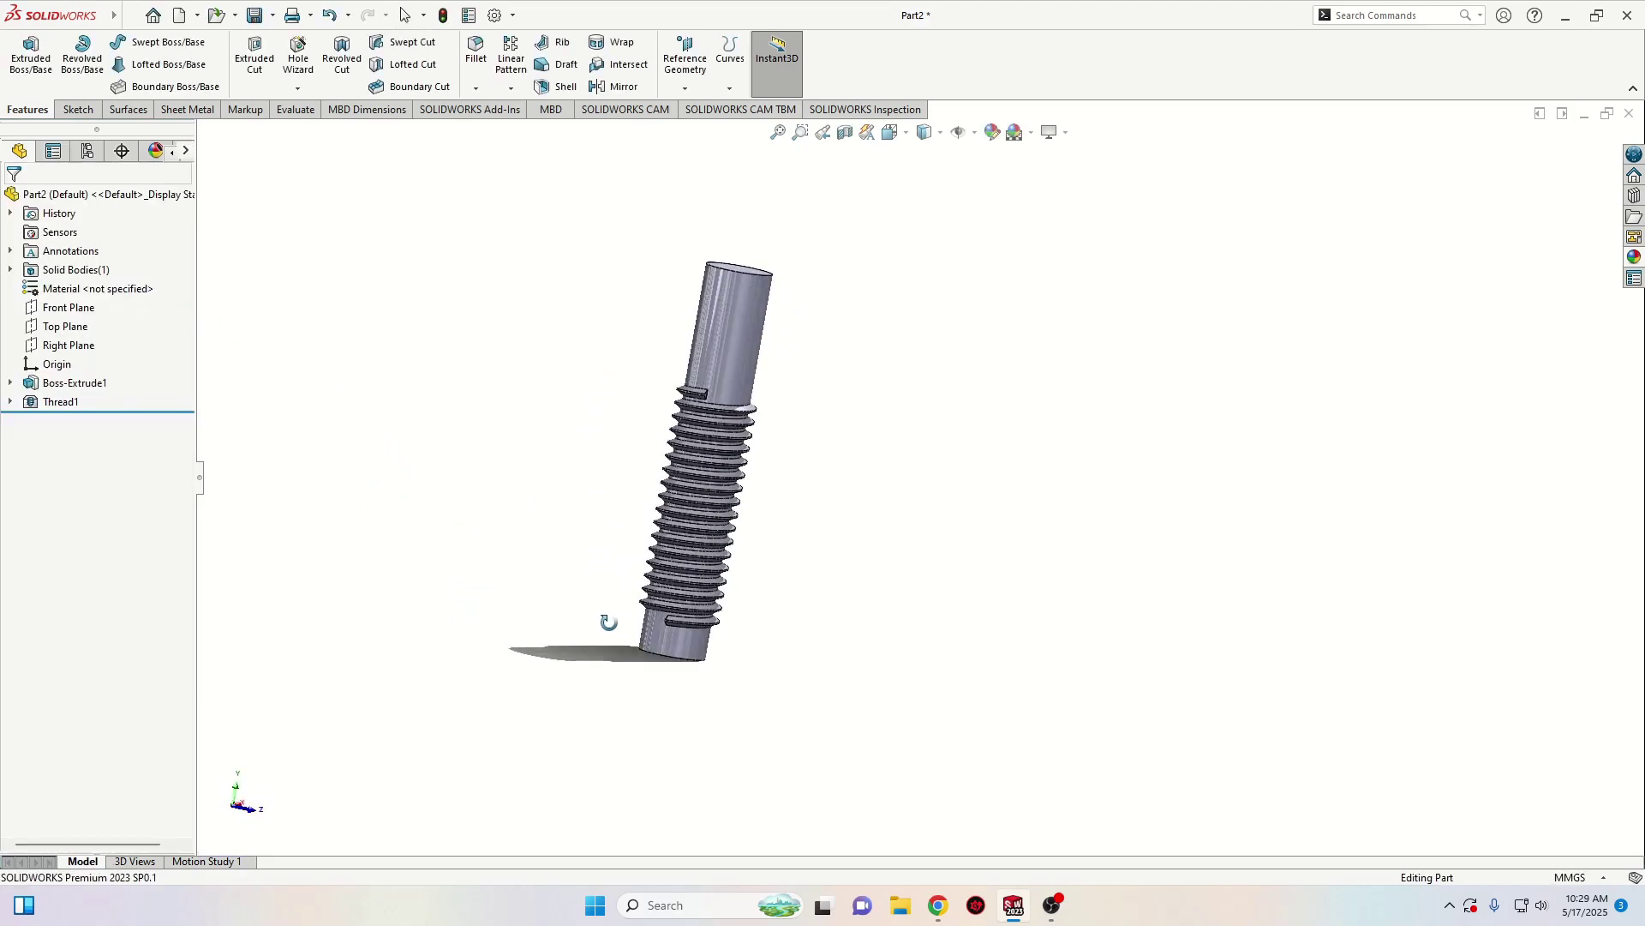
scroll(734, 404, "down", 8)
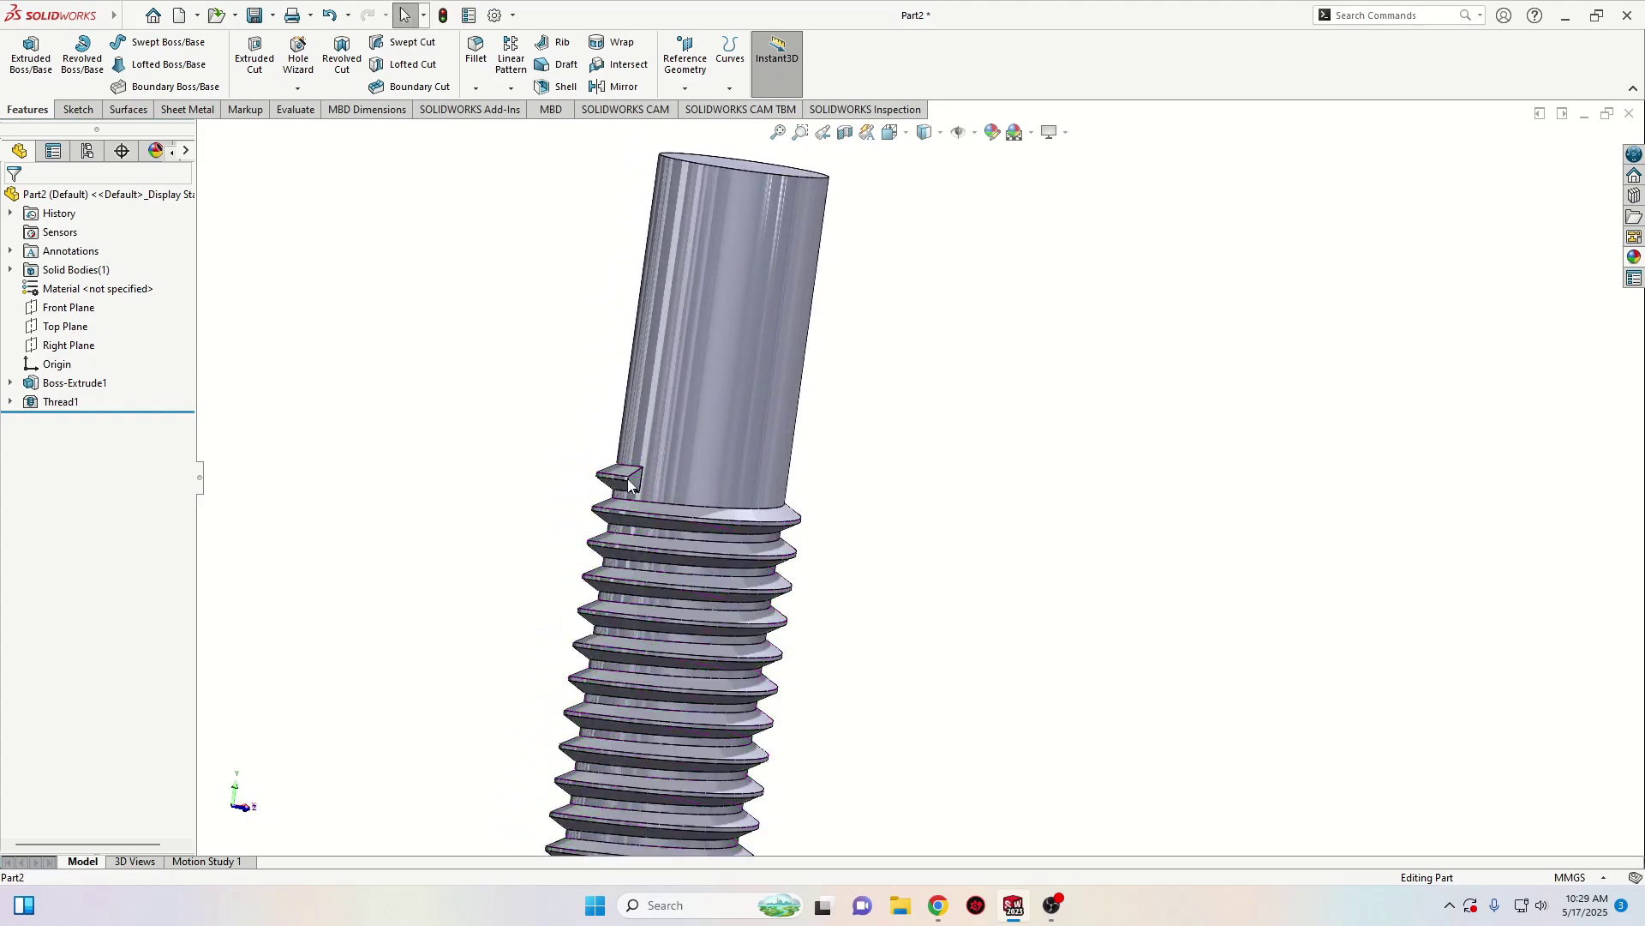
scroll(630, 485, "down", 8)
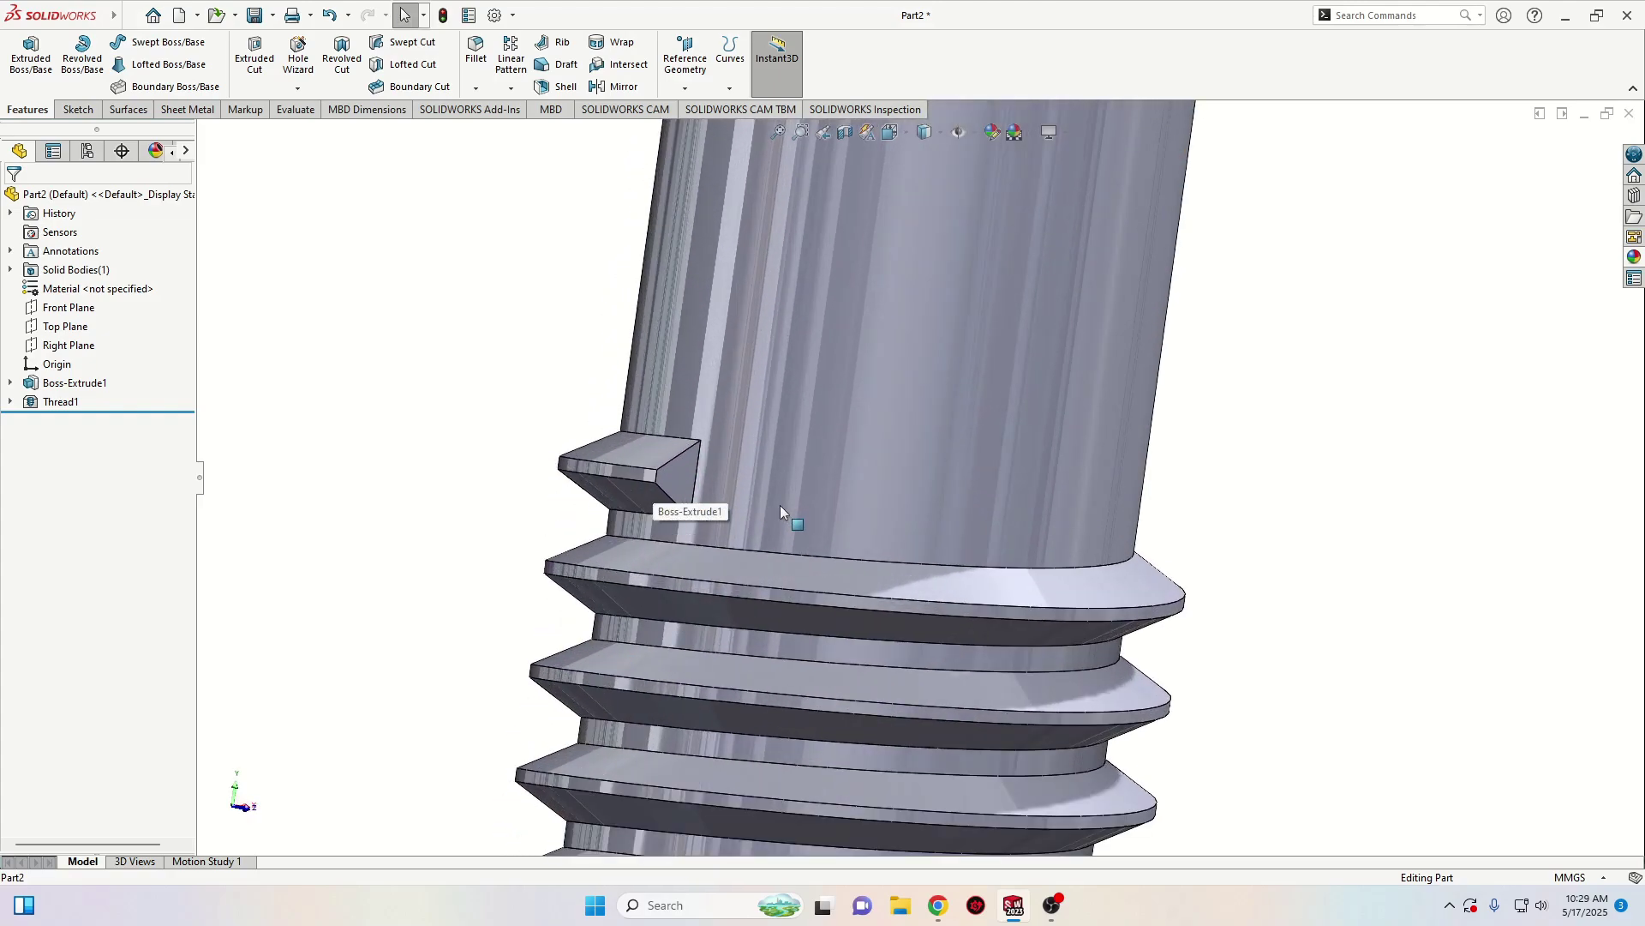
scroll(779, 512, "down", 1)
left_click(659, 468)
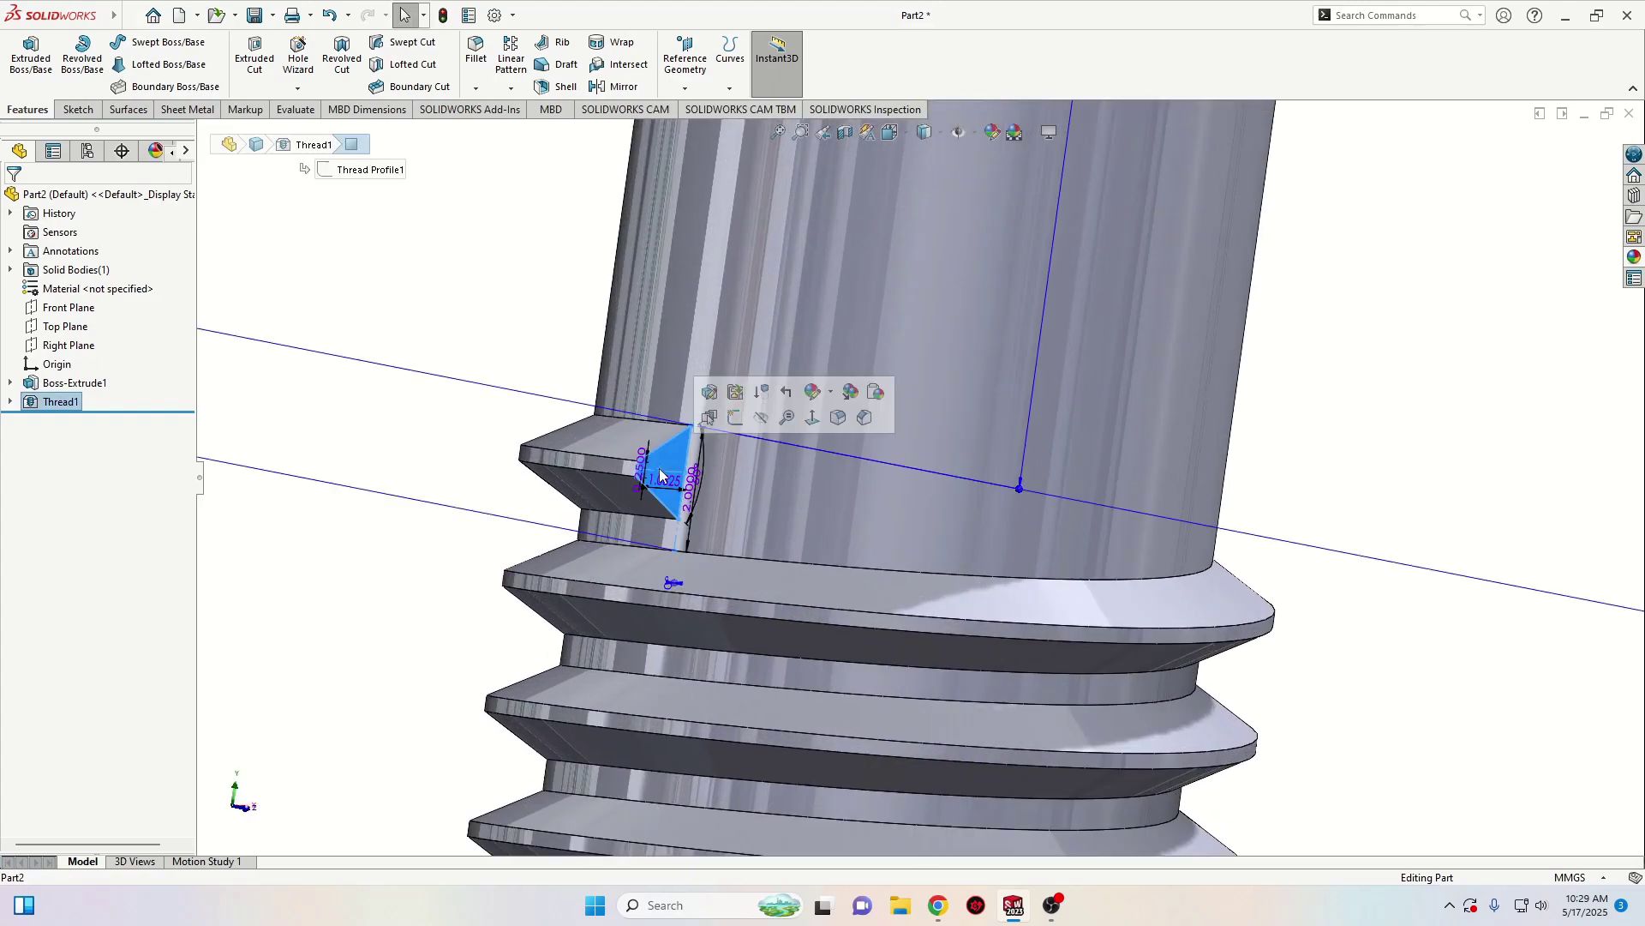
left_click(734, 418)
scroll(1037, 315, "down", 5)
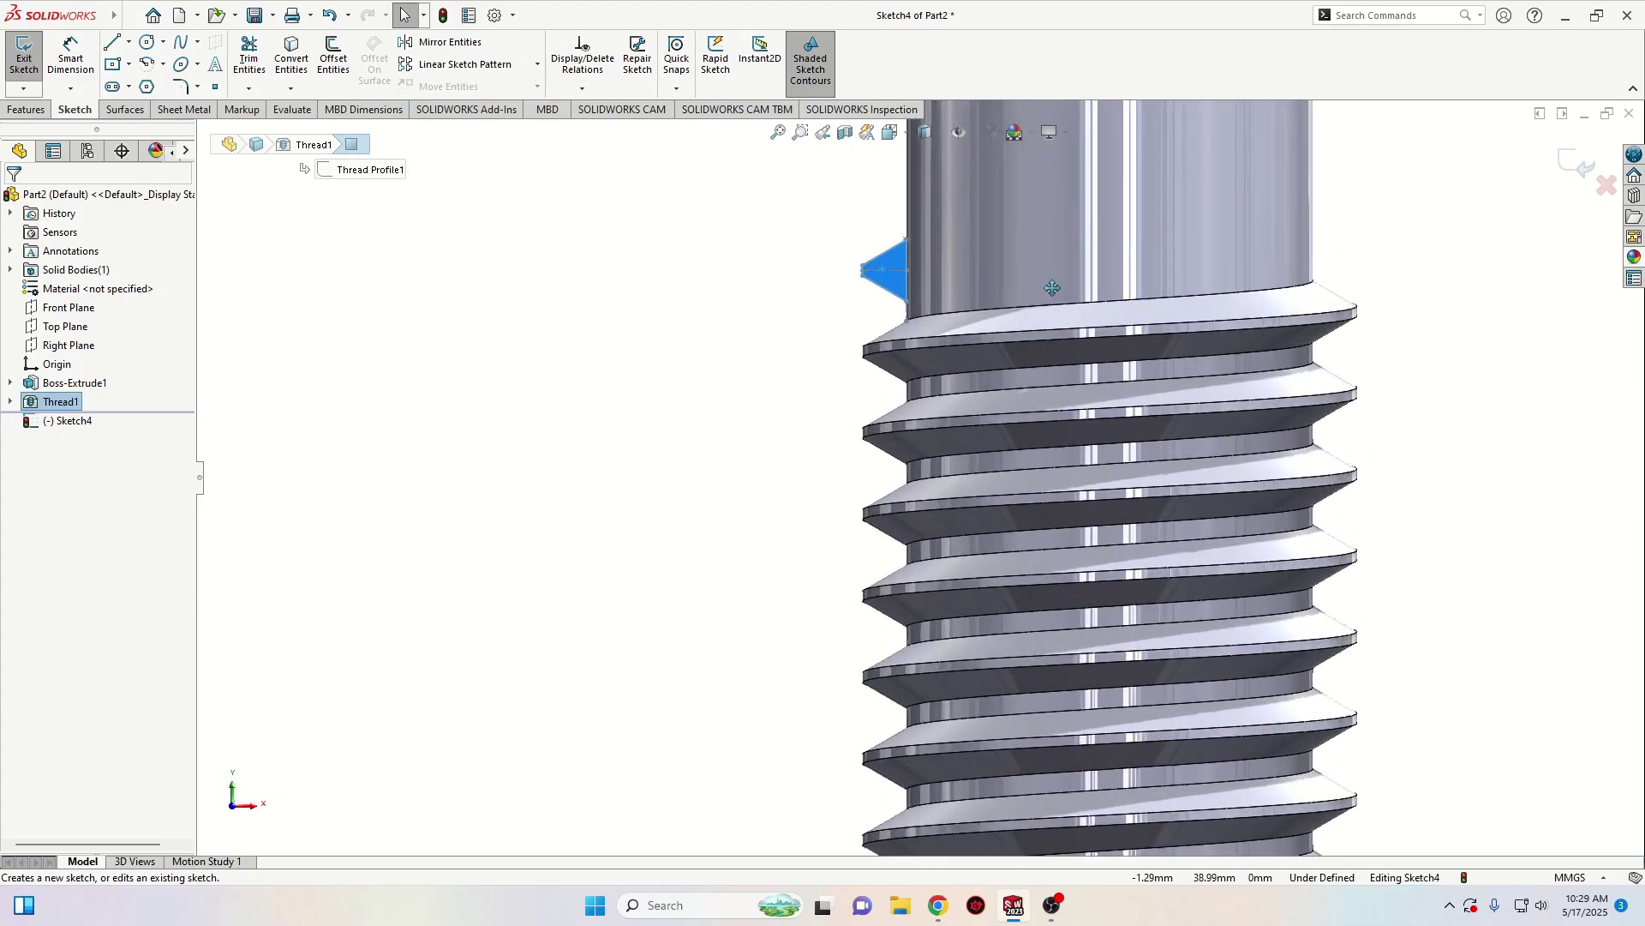
Convert the outline of the upper thread end face into sketch entities
middle_click_drag(1052, 288, 874, 520, "ctrl")
left_click(406, 475)
scroll(741, 524, "down", 3)
left_click(683, 486)
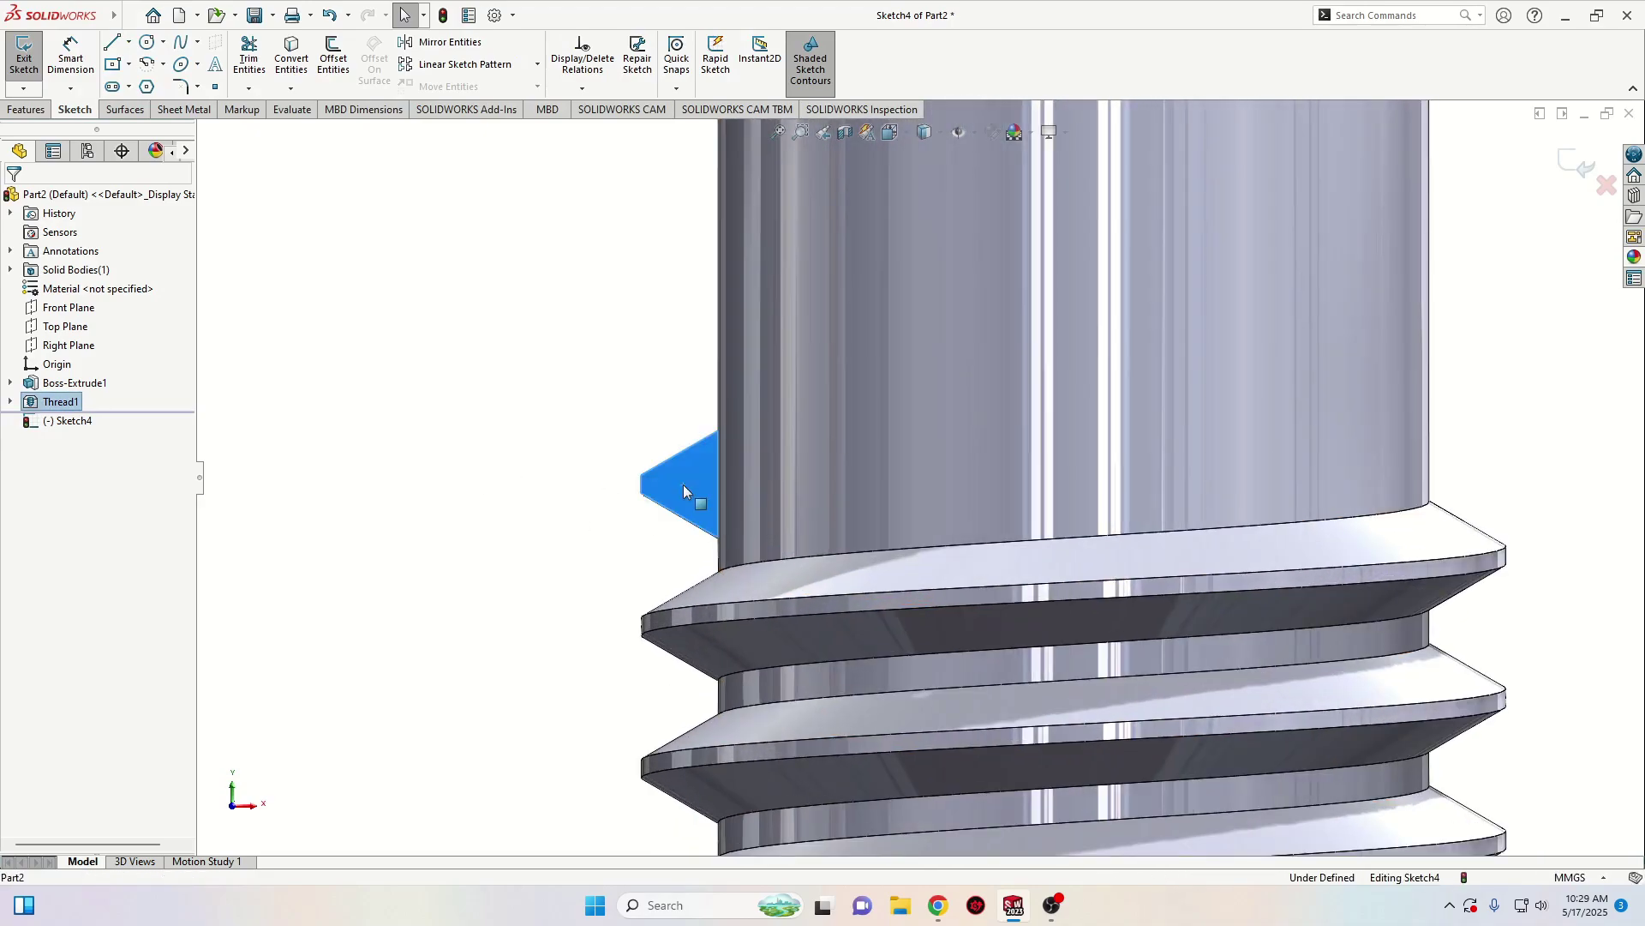
left_click(291, 55)
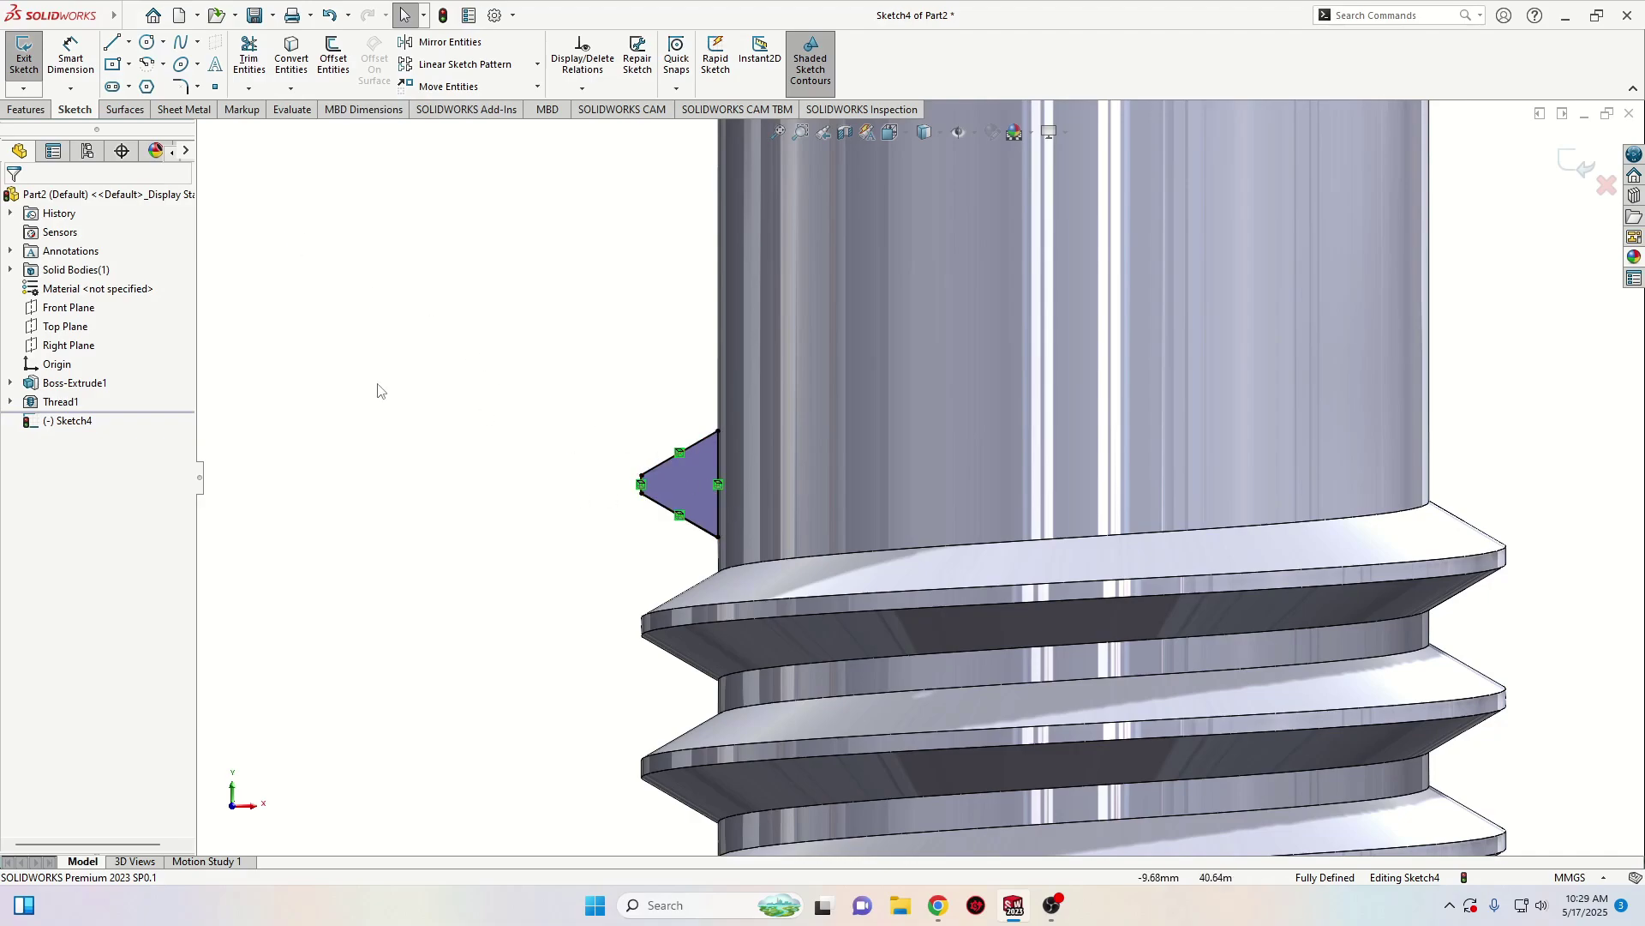
key("z")
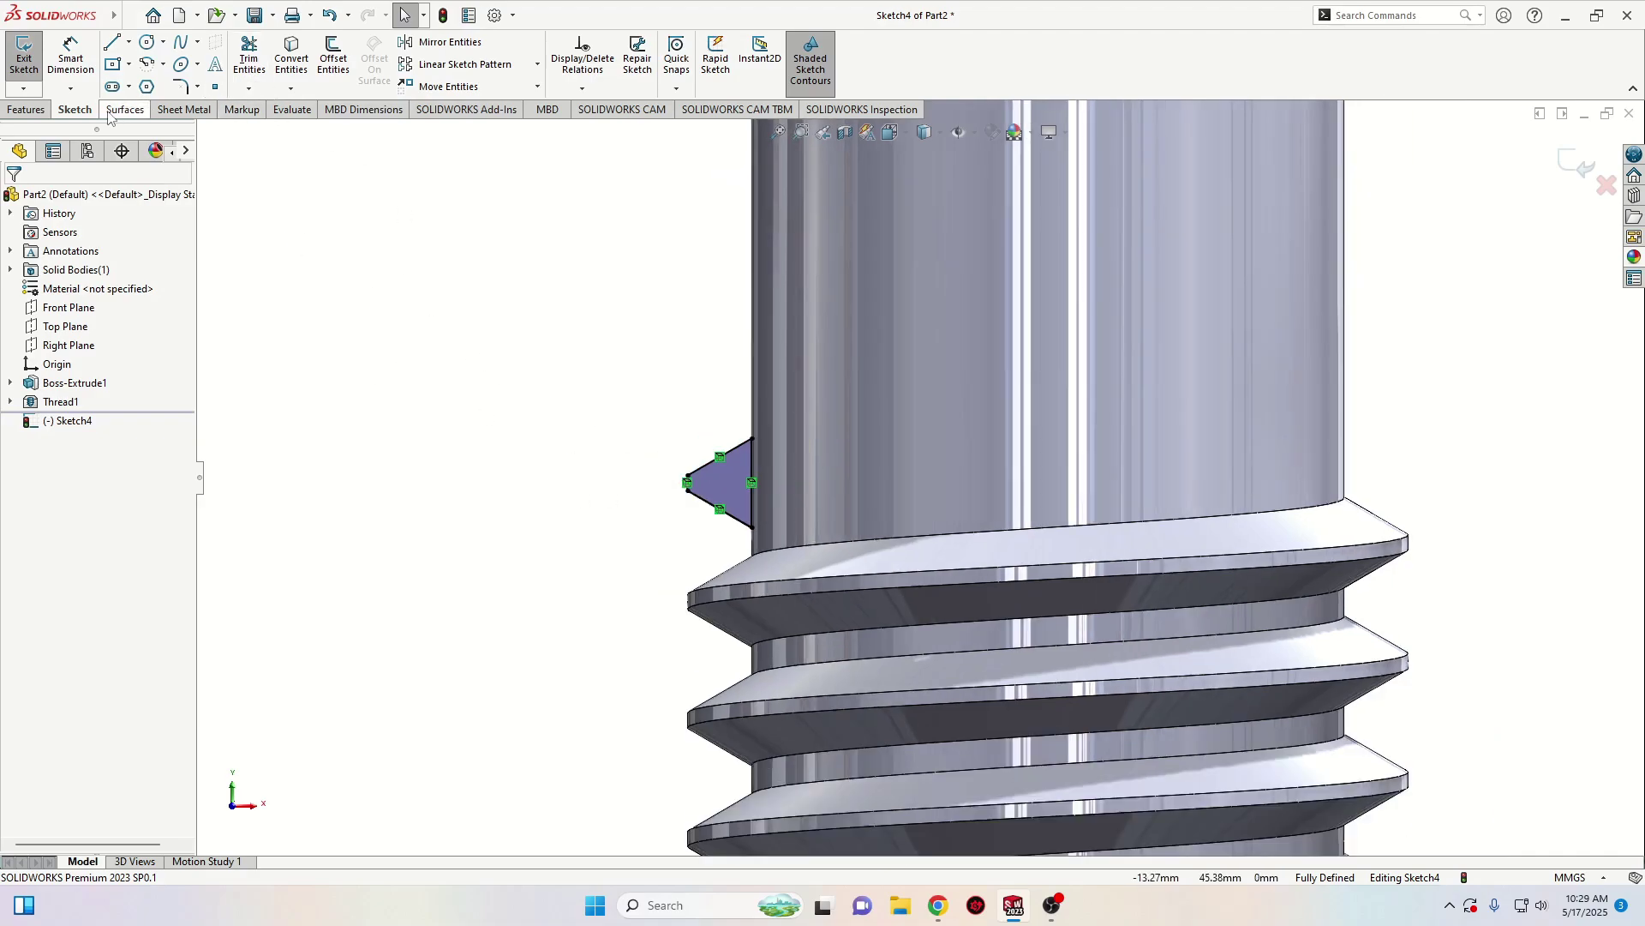
Revolve the upper thread profile 180° about its vertical line on the cylinder surface, merged with the body, to round off the thread end
left_click(26, 109)
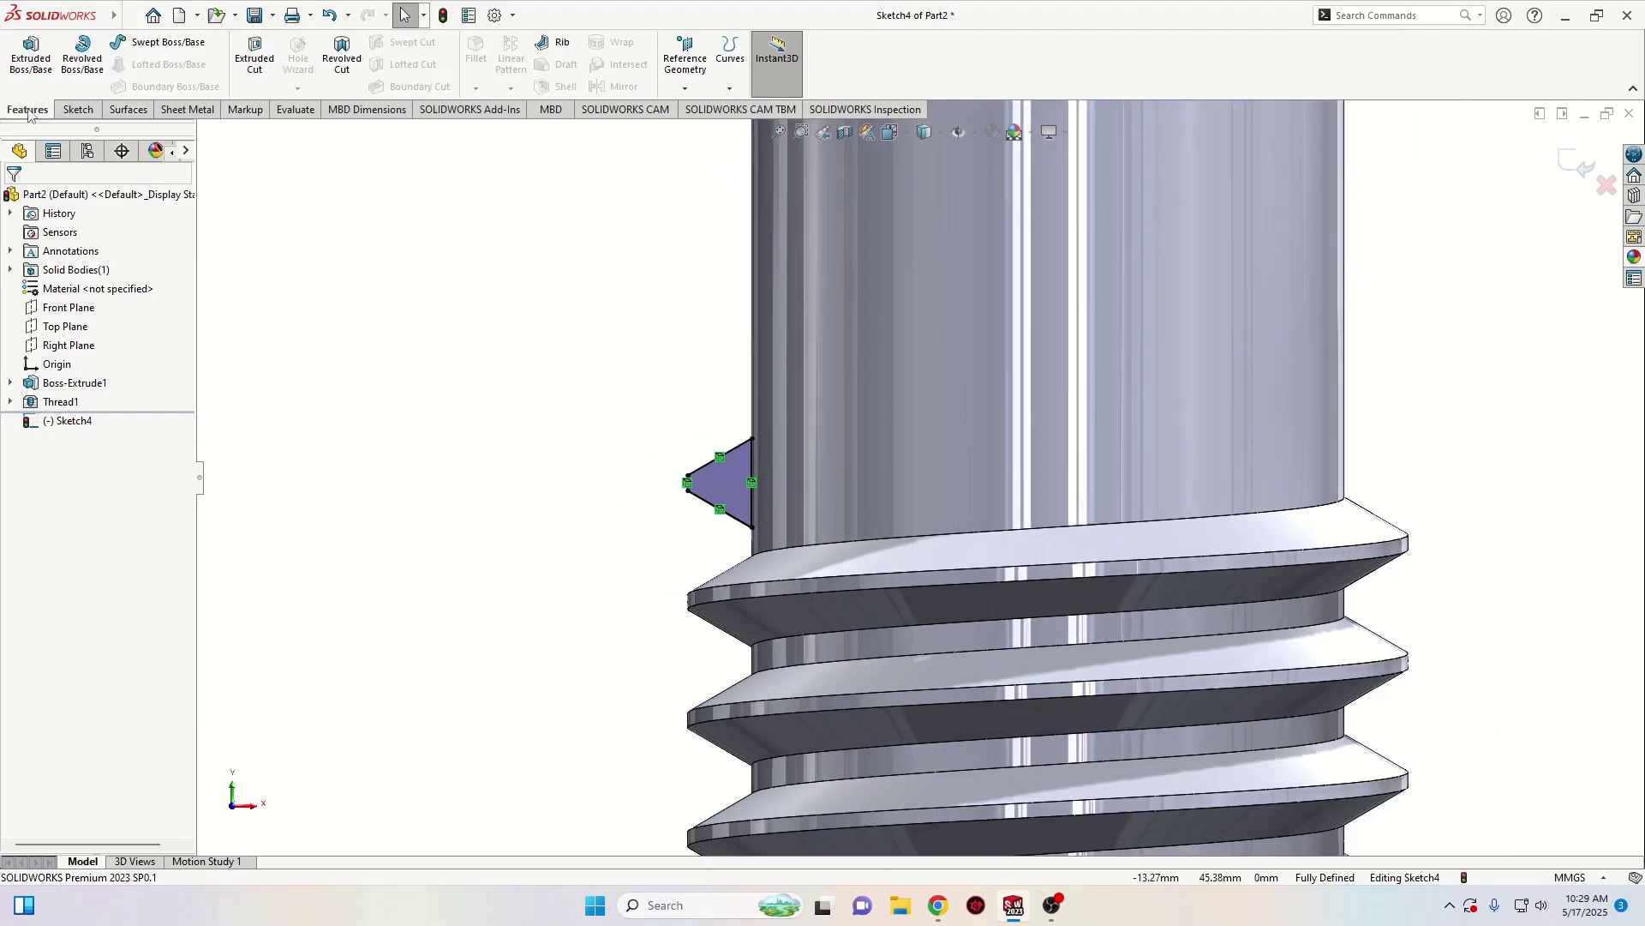
left_click(86, 57)
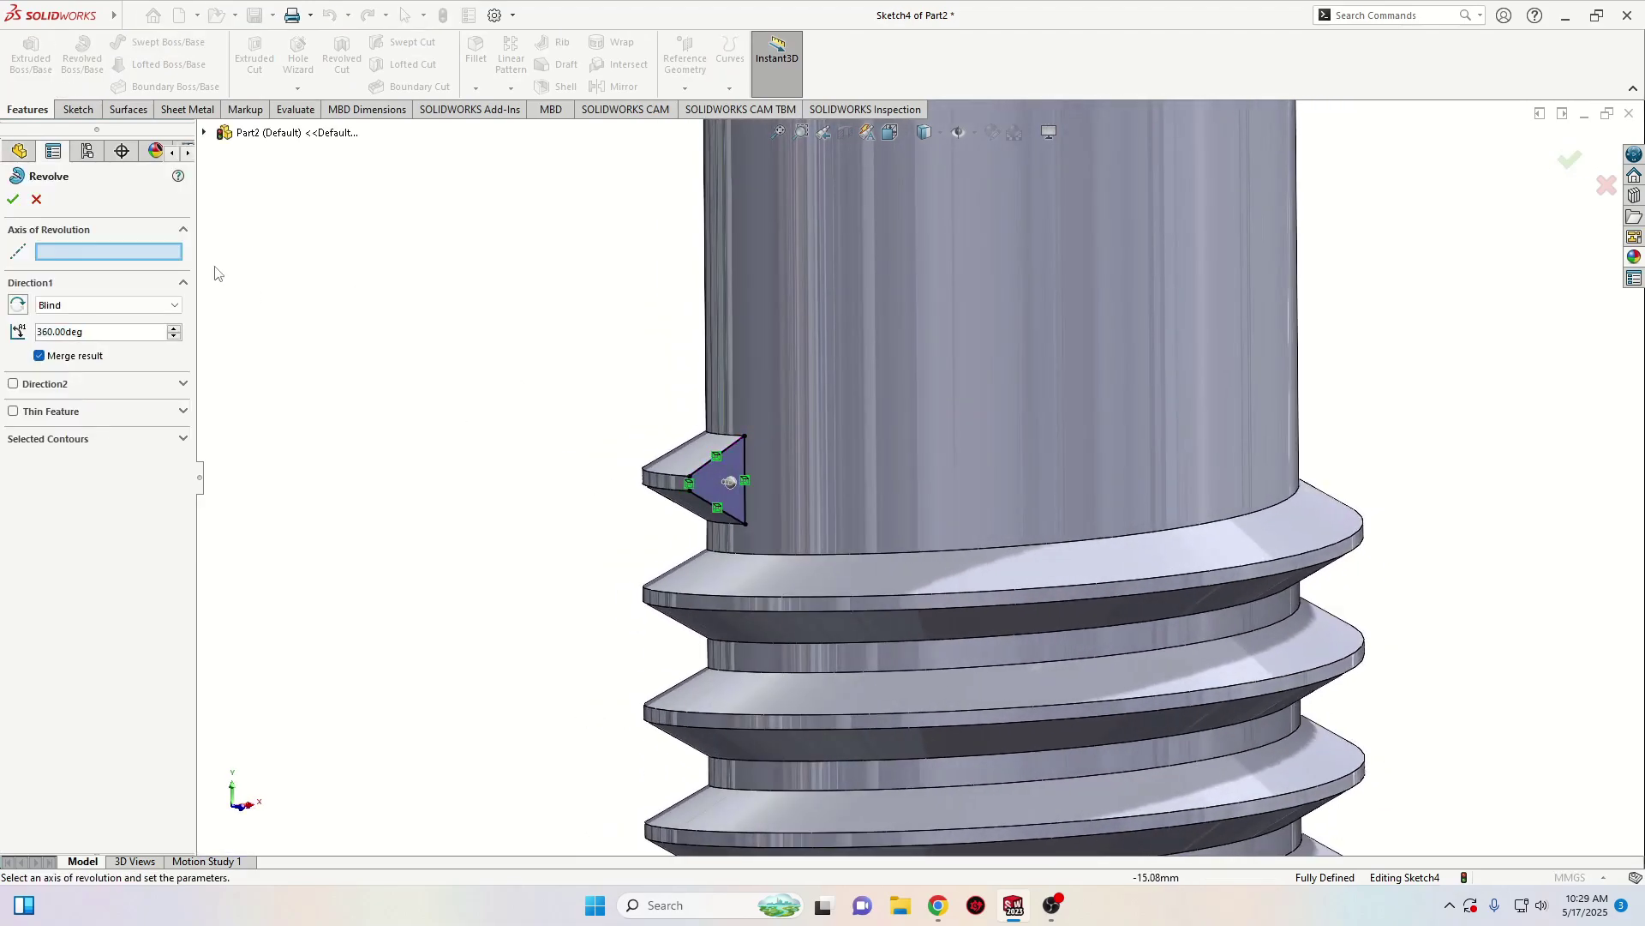
scroll(744, 489, "up", 5)
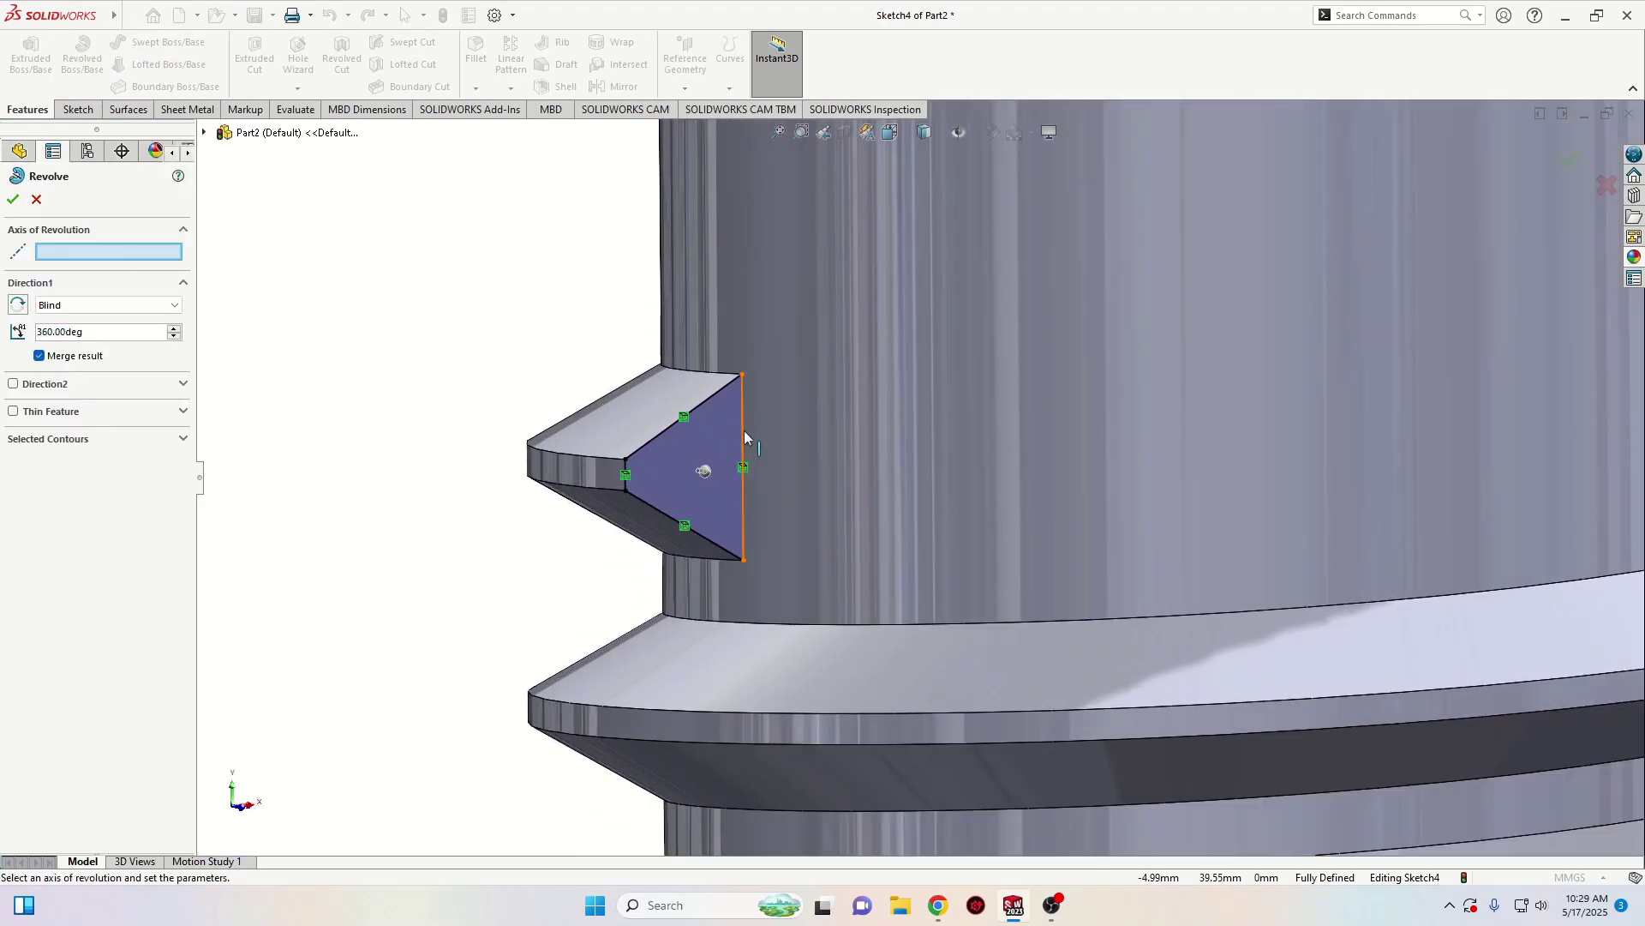
left_click(744, 431)
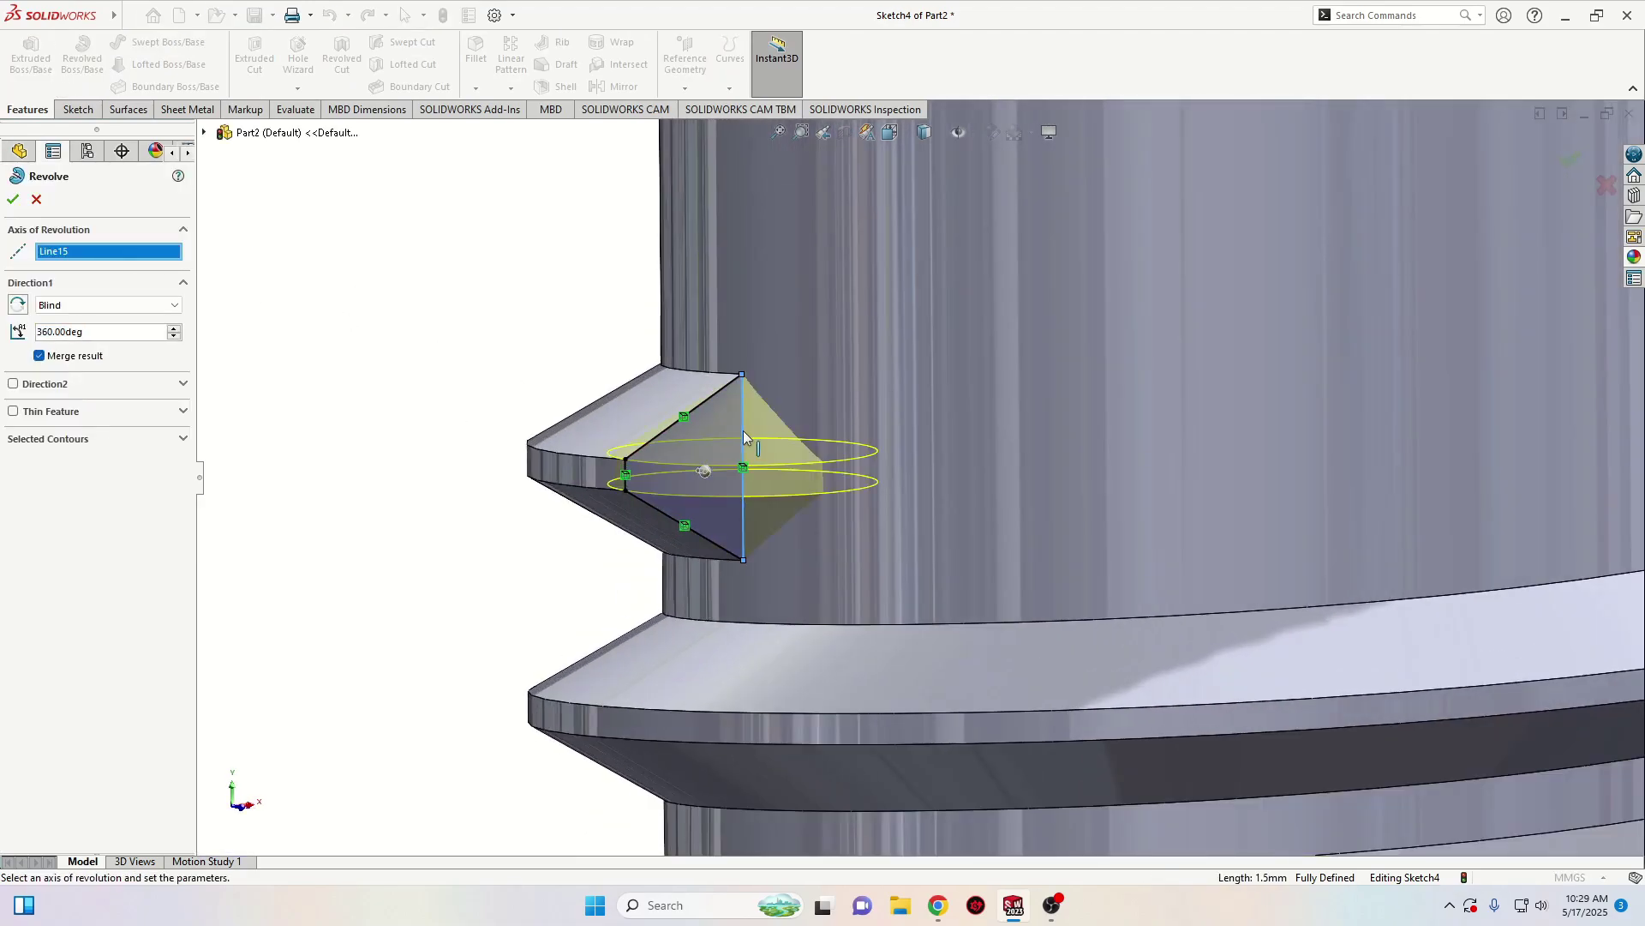
double_click(111, 335)
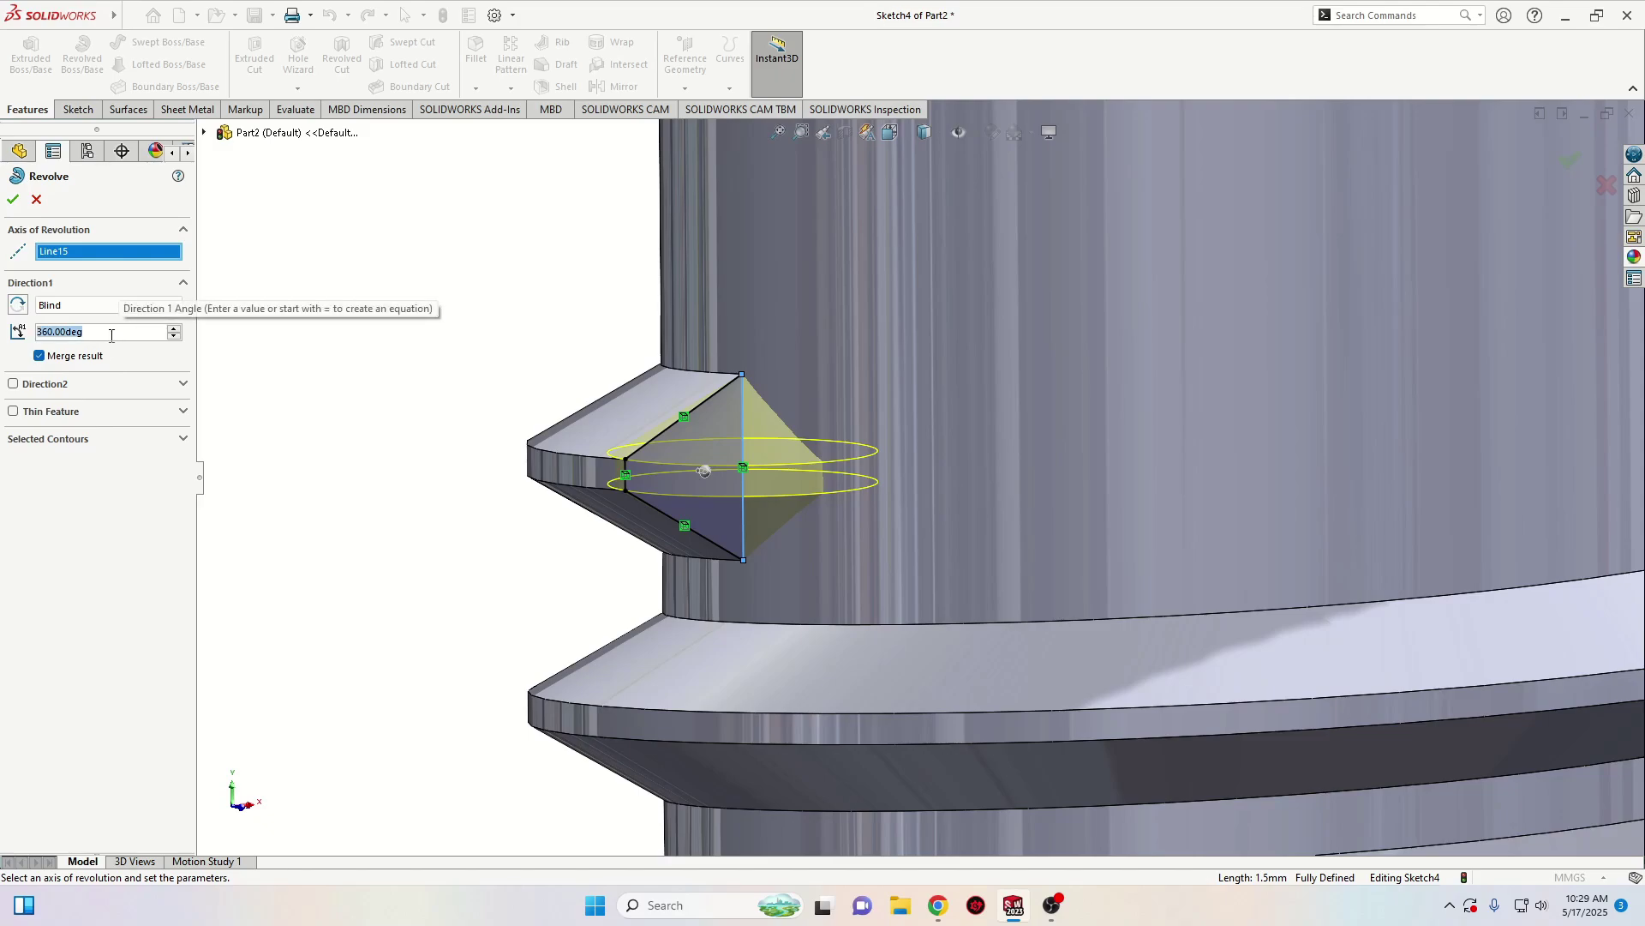
type("180")
key("Return")
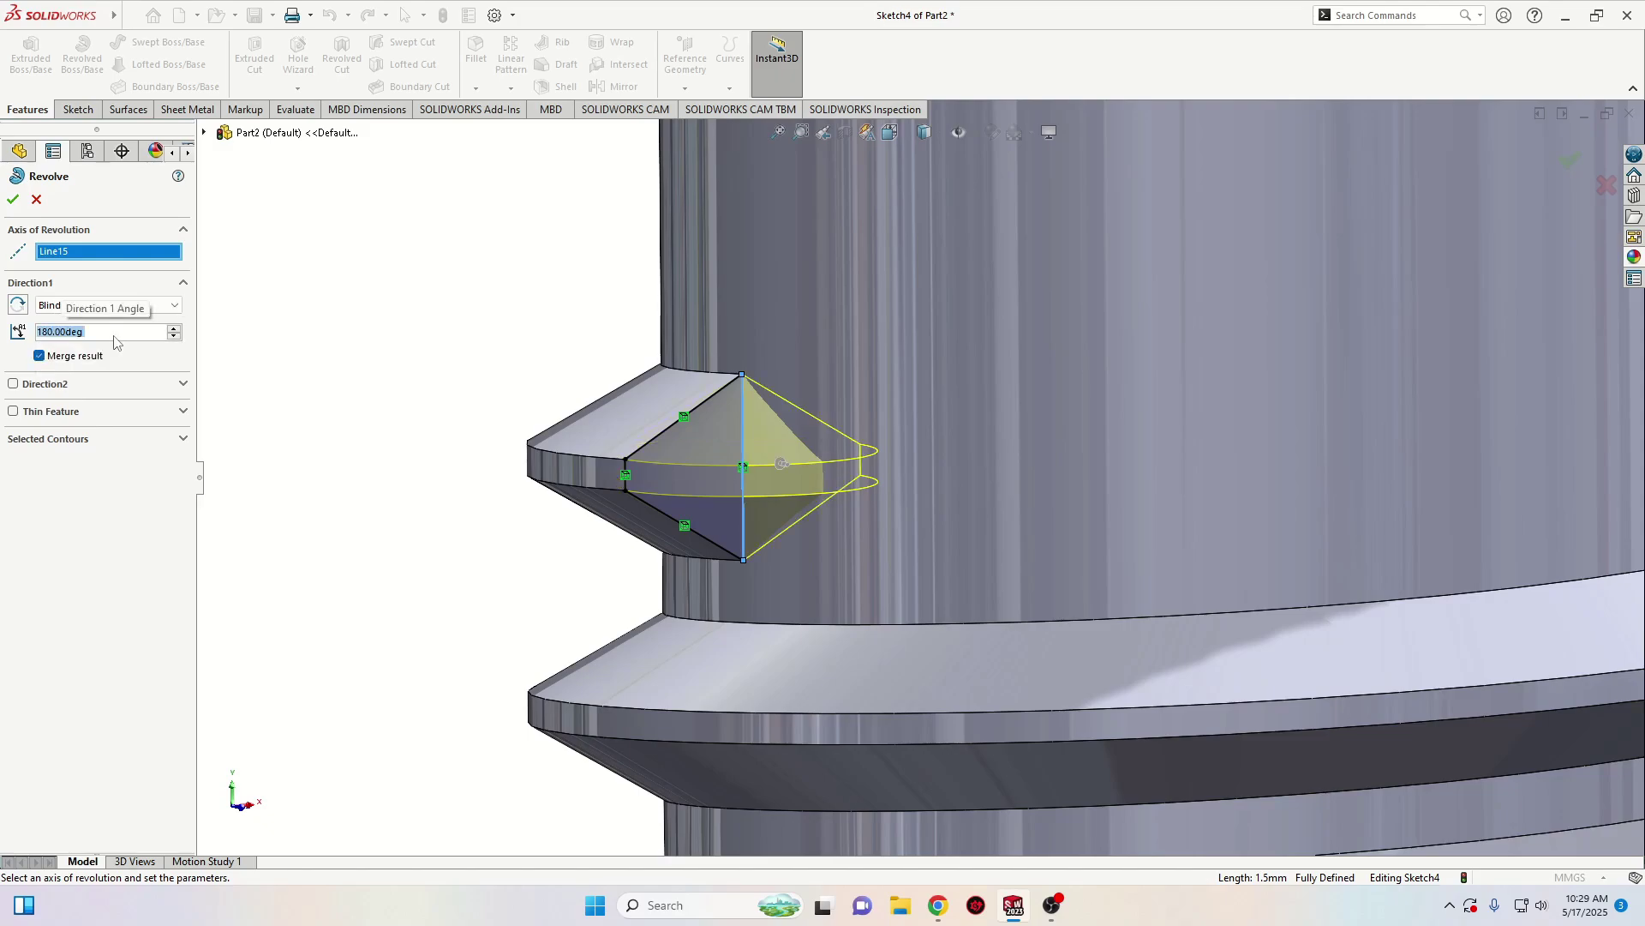
middle_click_drag(515, 488, 631, 600)
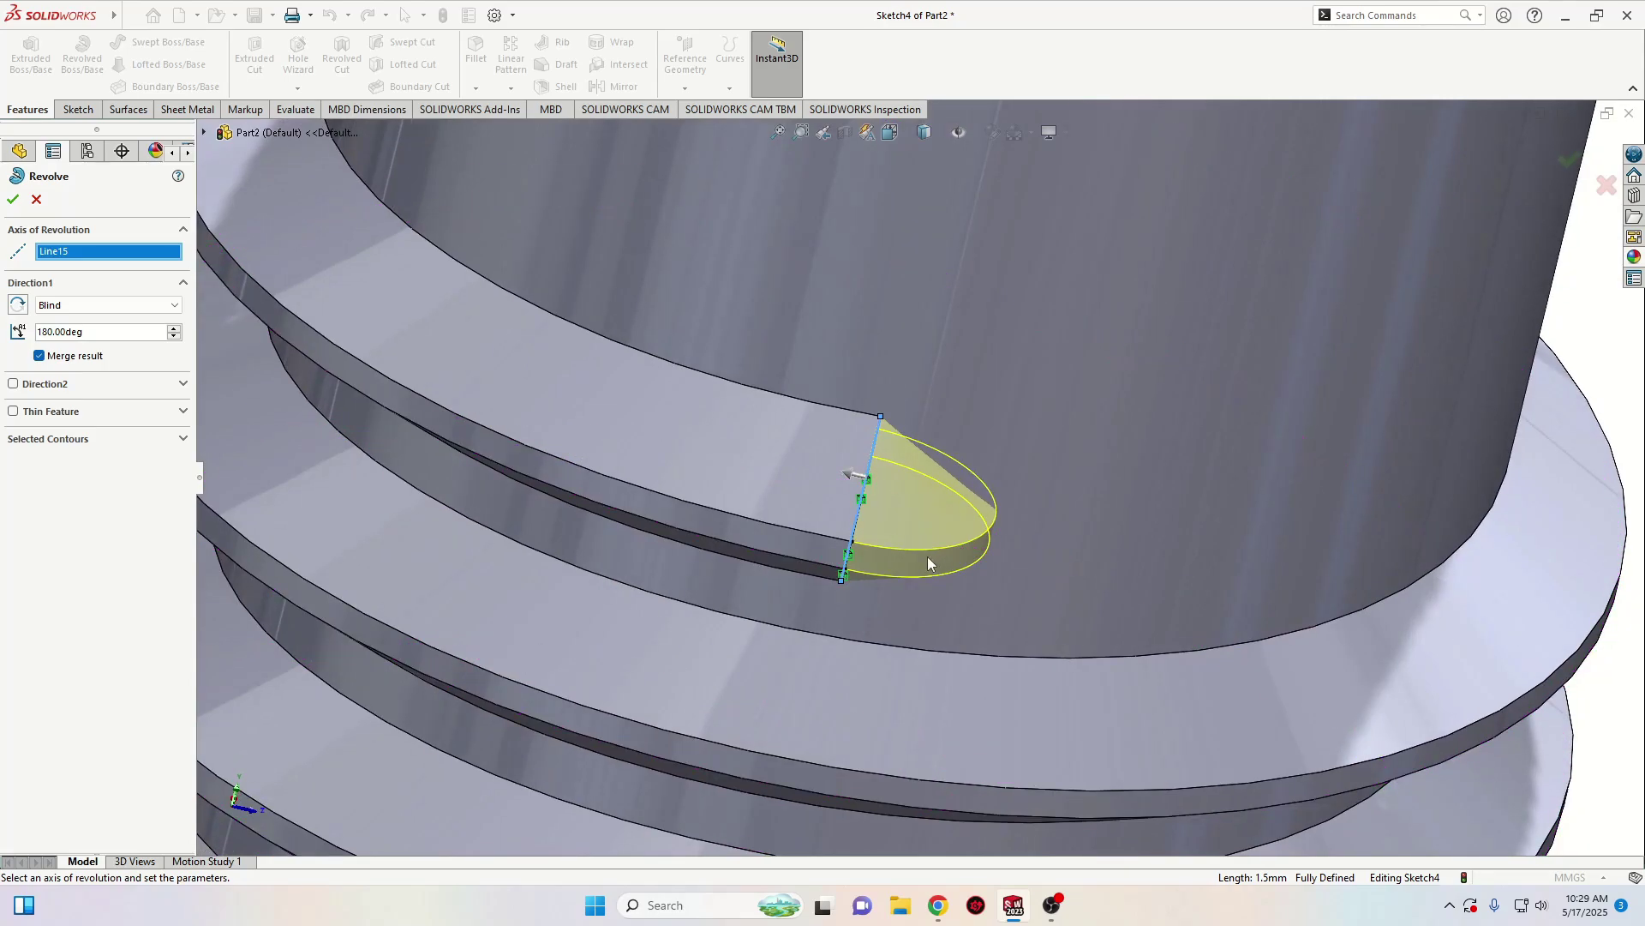
scroll(753, 578, "up", 5)
scroll(748, 565, "down", 2)
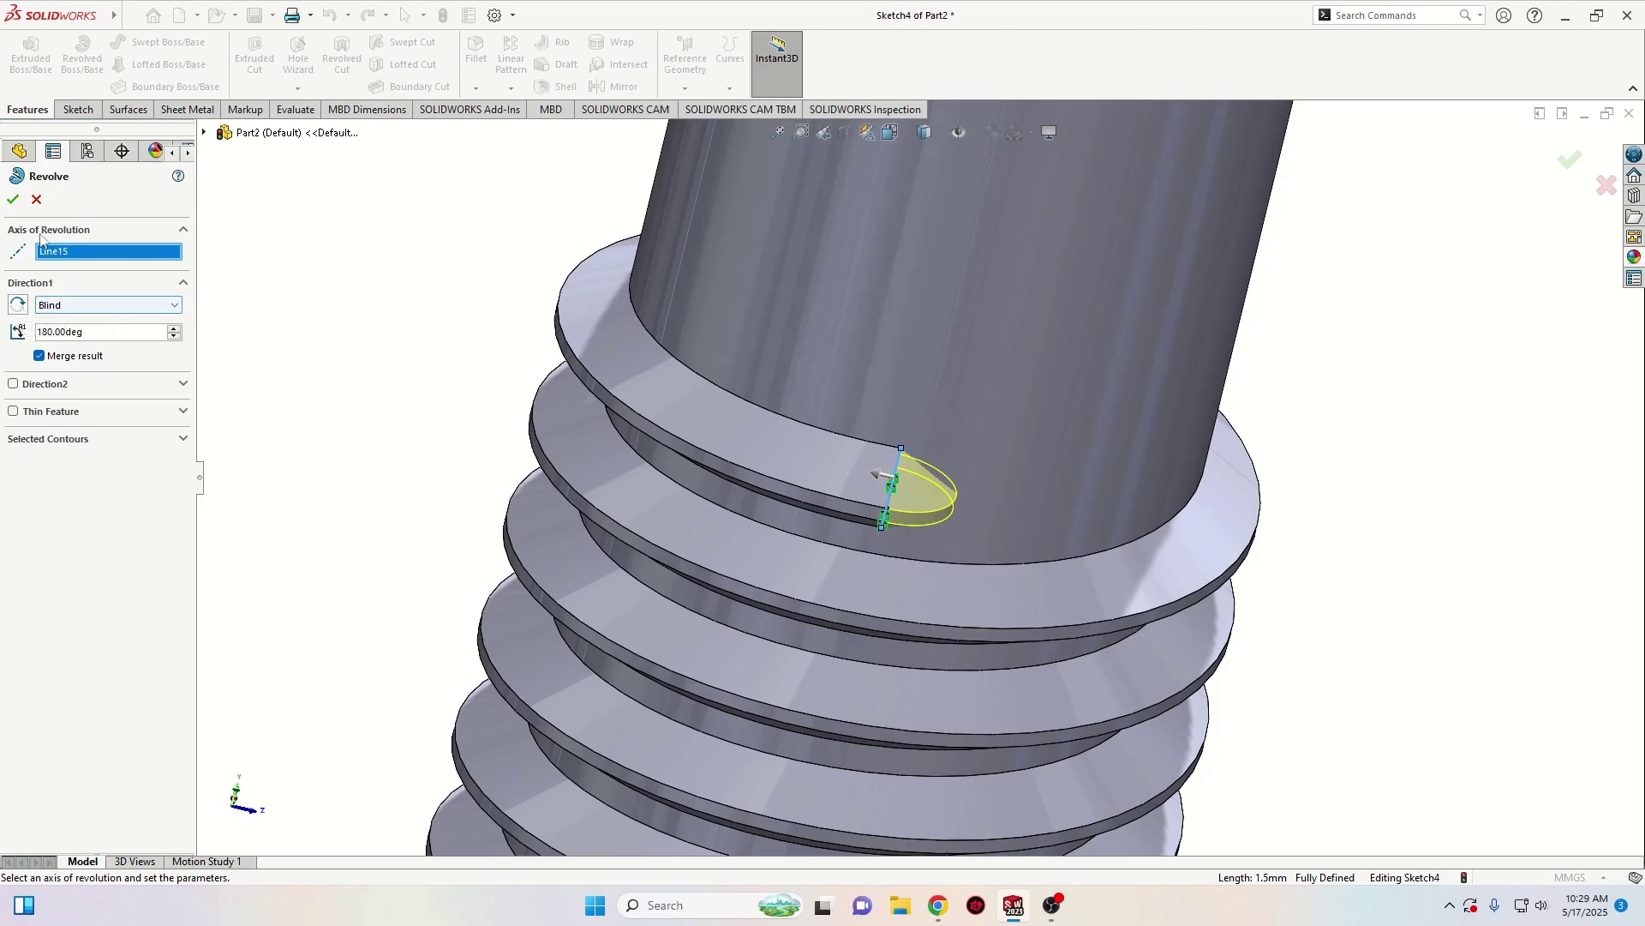
left_click(13, 199)
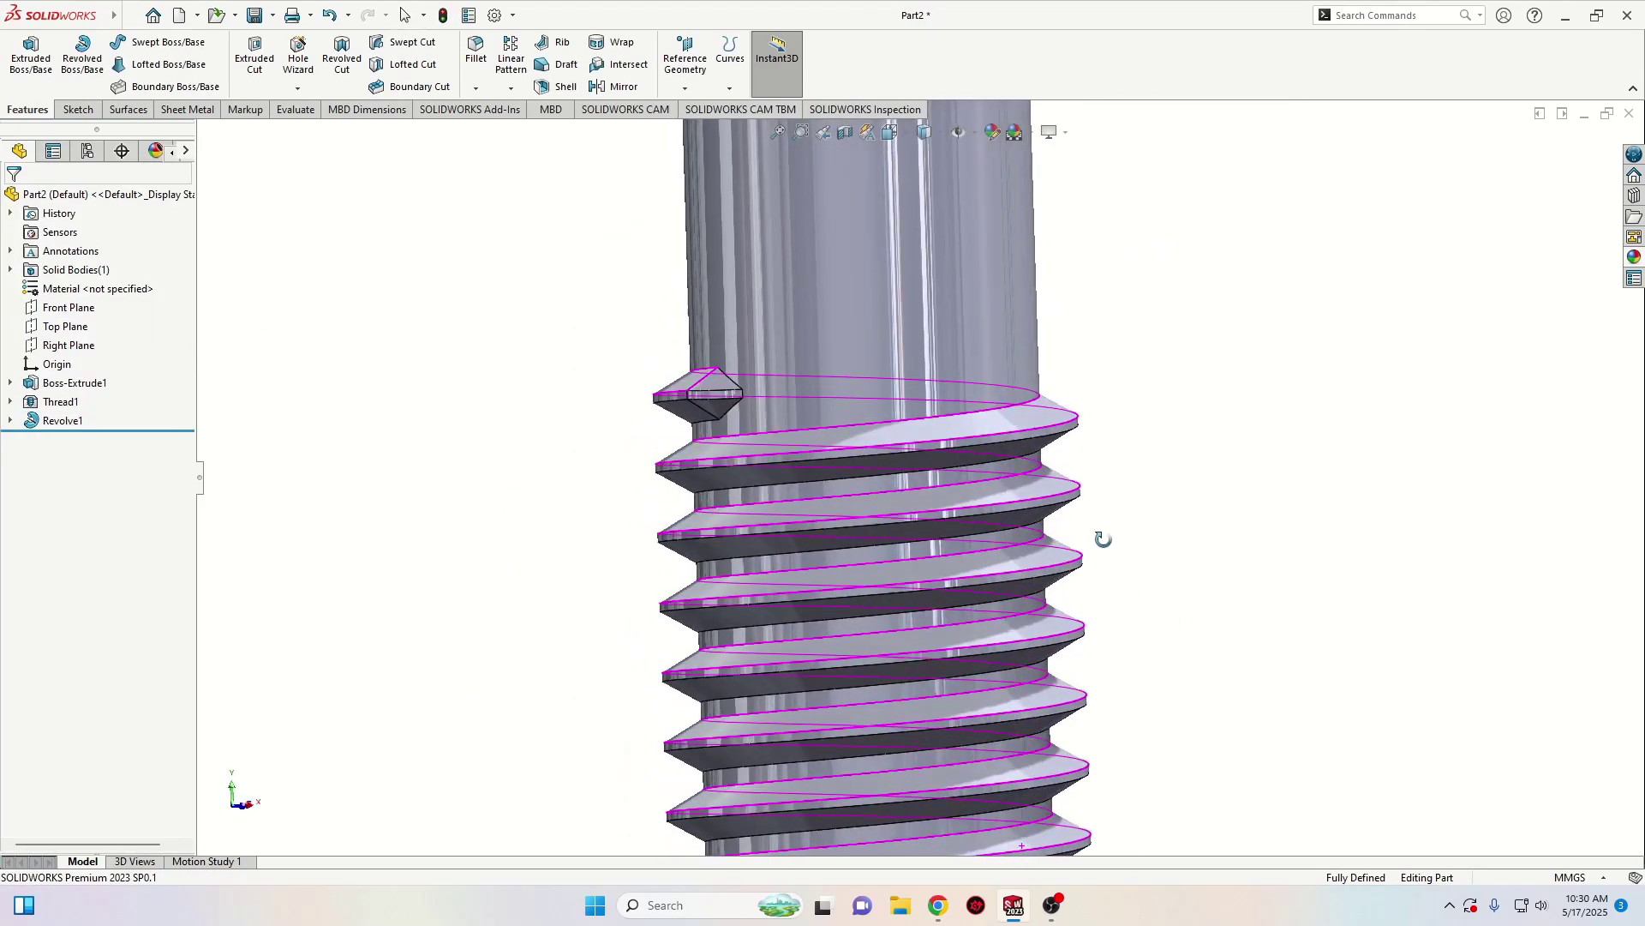
Start a sketch on the flat end face at the thread's lower end and convert its outline into sketch entities
mouse_move(1102, 540)
middle_mouse_down()
mouse_move(1069, 467)
mouse_move(1113, 540)
middle_mouse_up()
scroll(1114, 540, "up", 6)
scroll(963, 724, "down", 8)
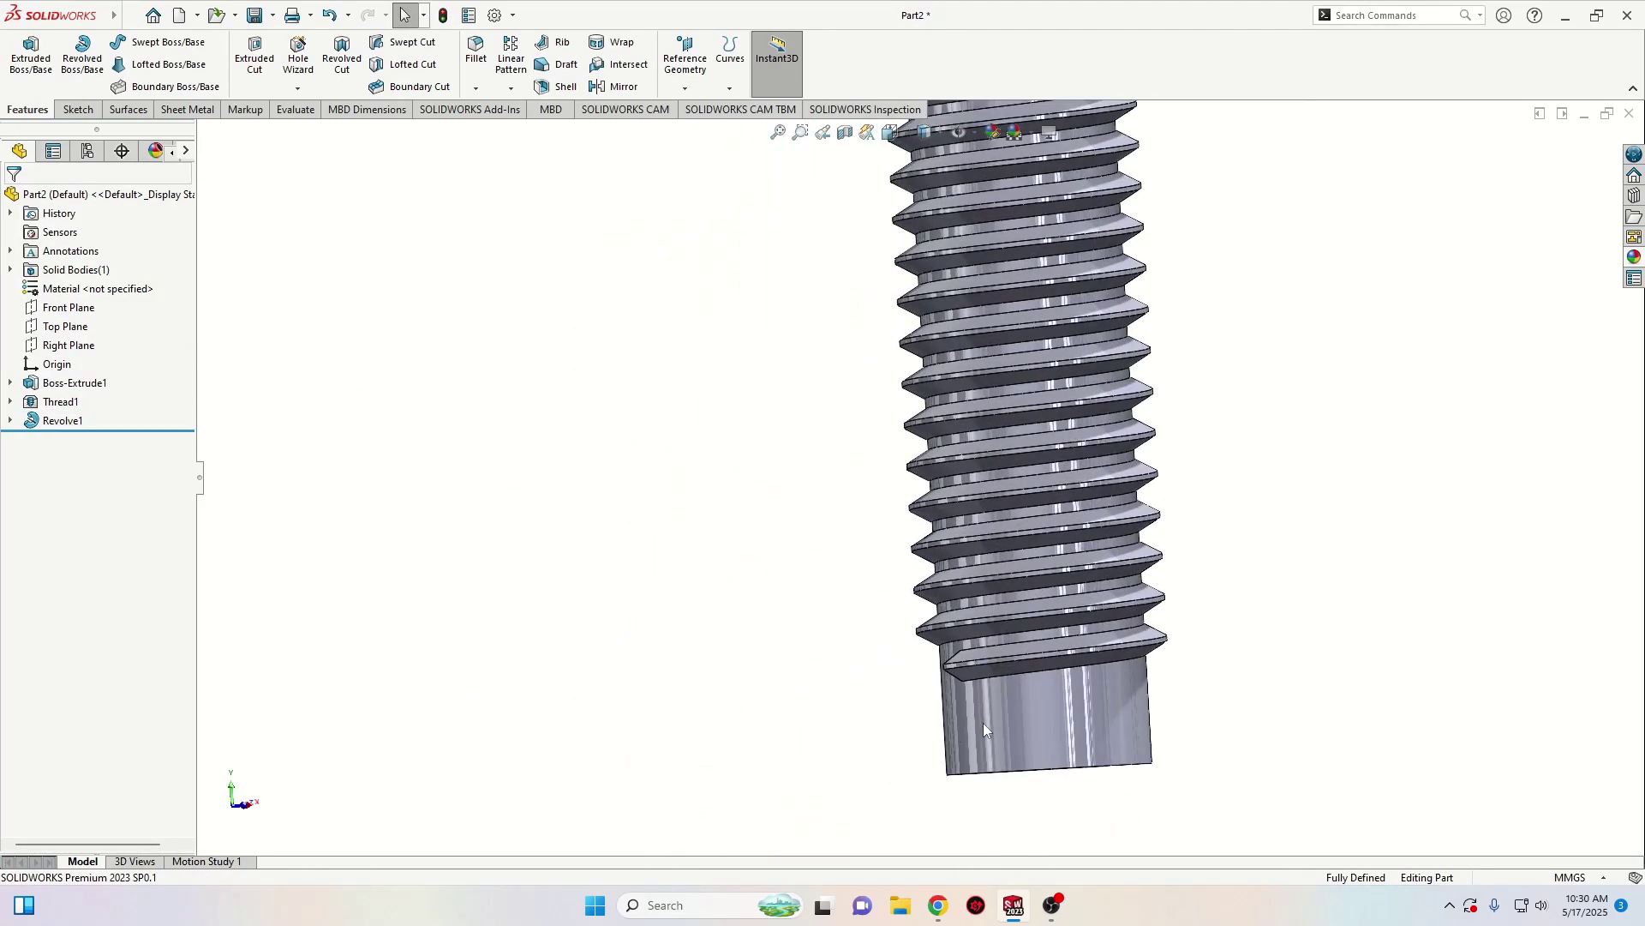
middle_click_drag(984, 723, 1248, 672)
left_click(971, 579)
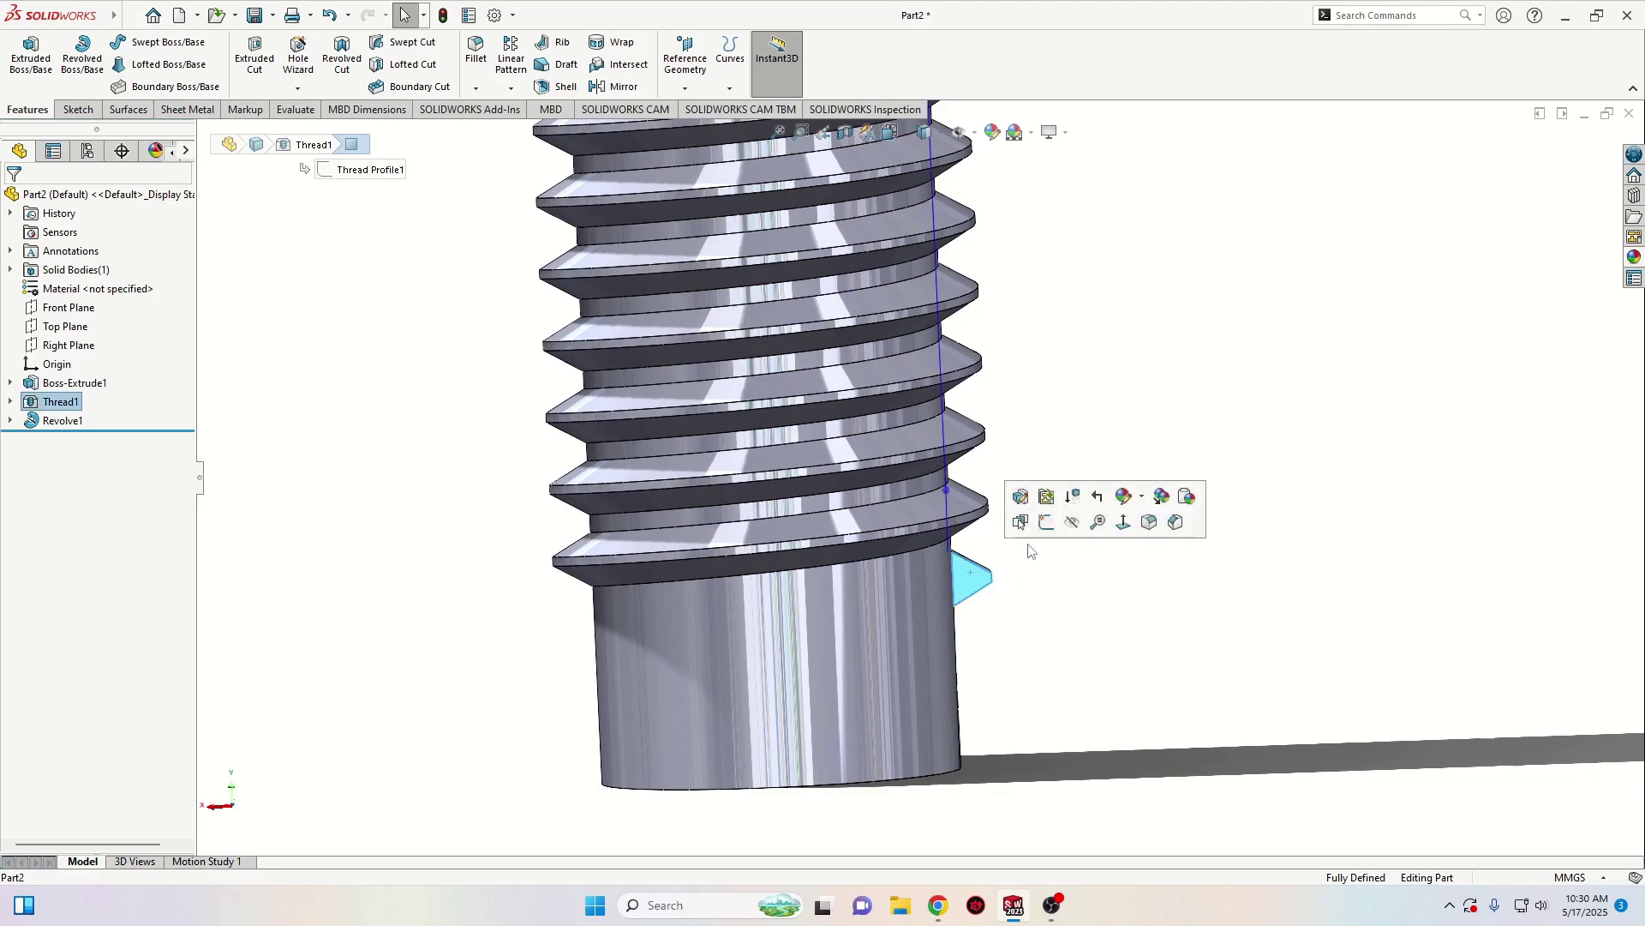
left_click(1041, 531)
scroll(1043, 654, "down", 4)
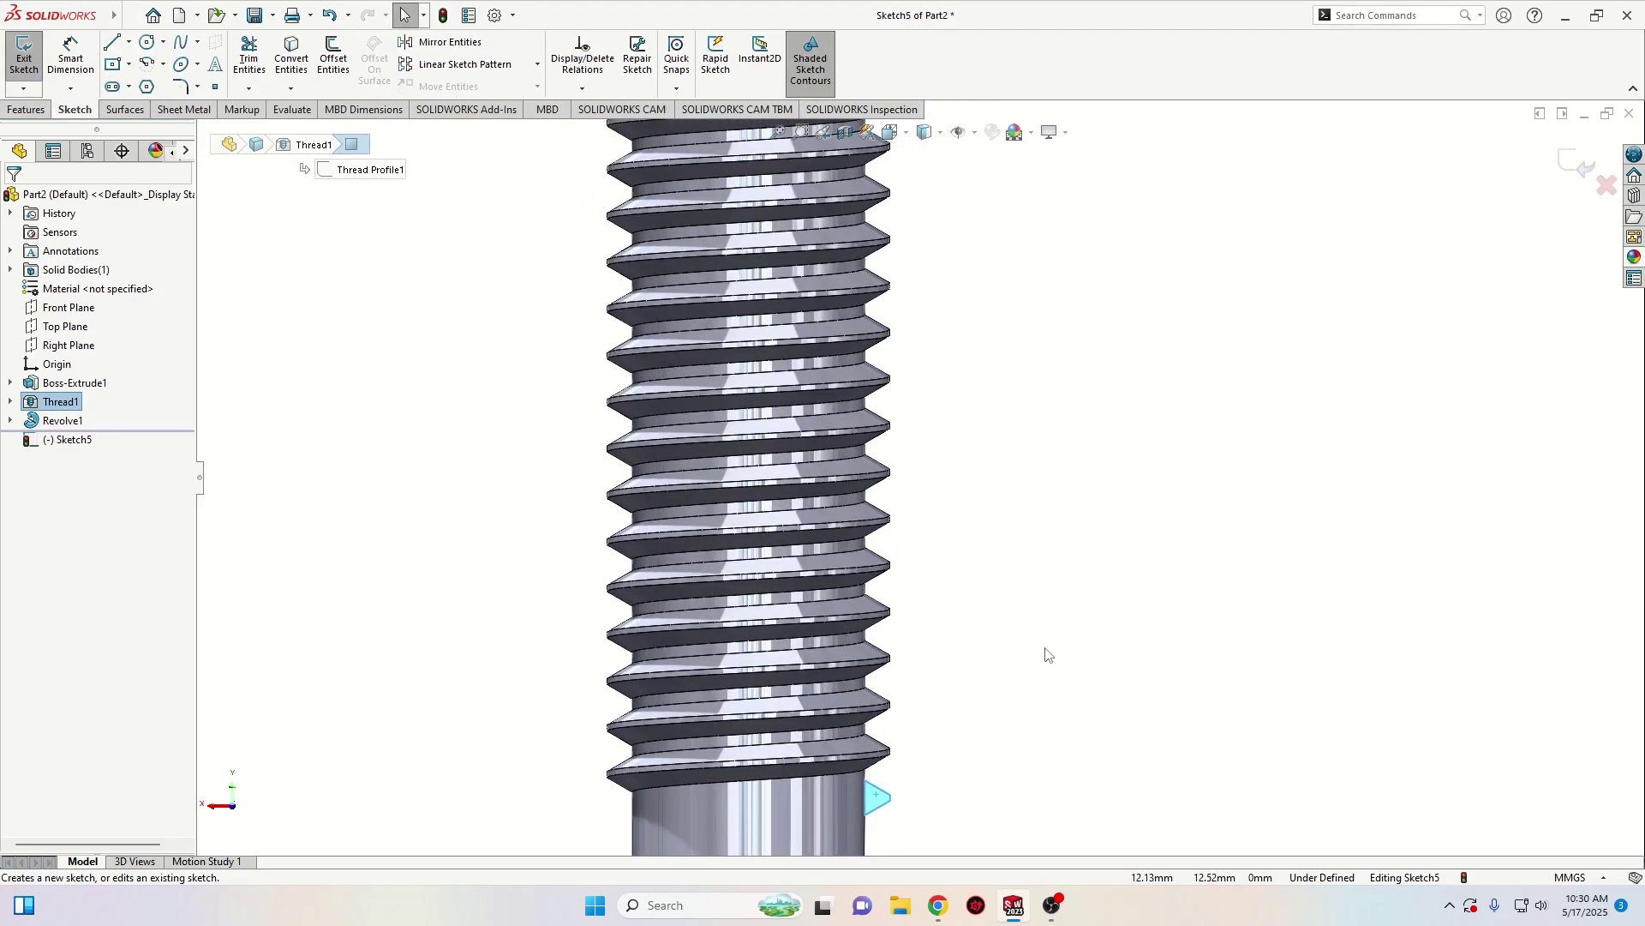
left_click(291, 51)
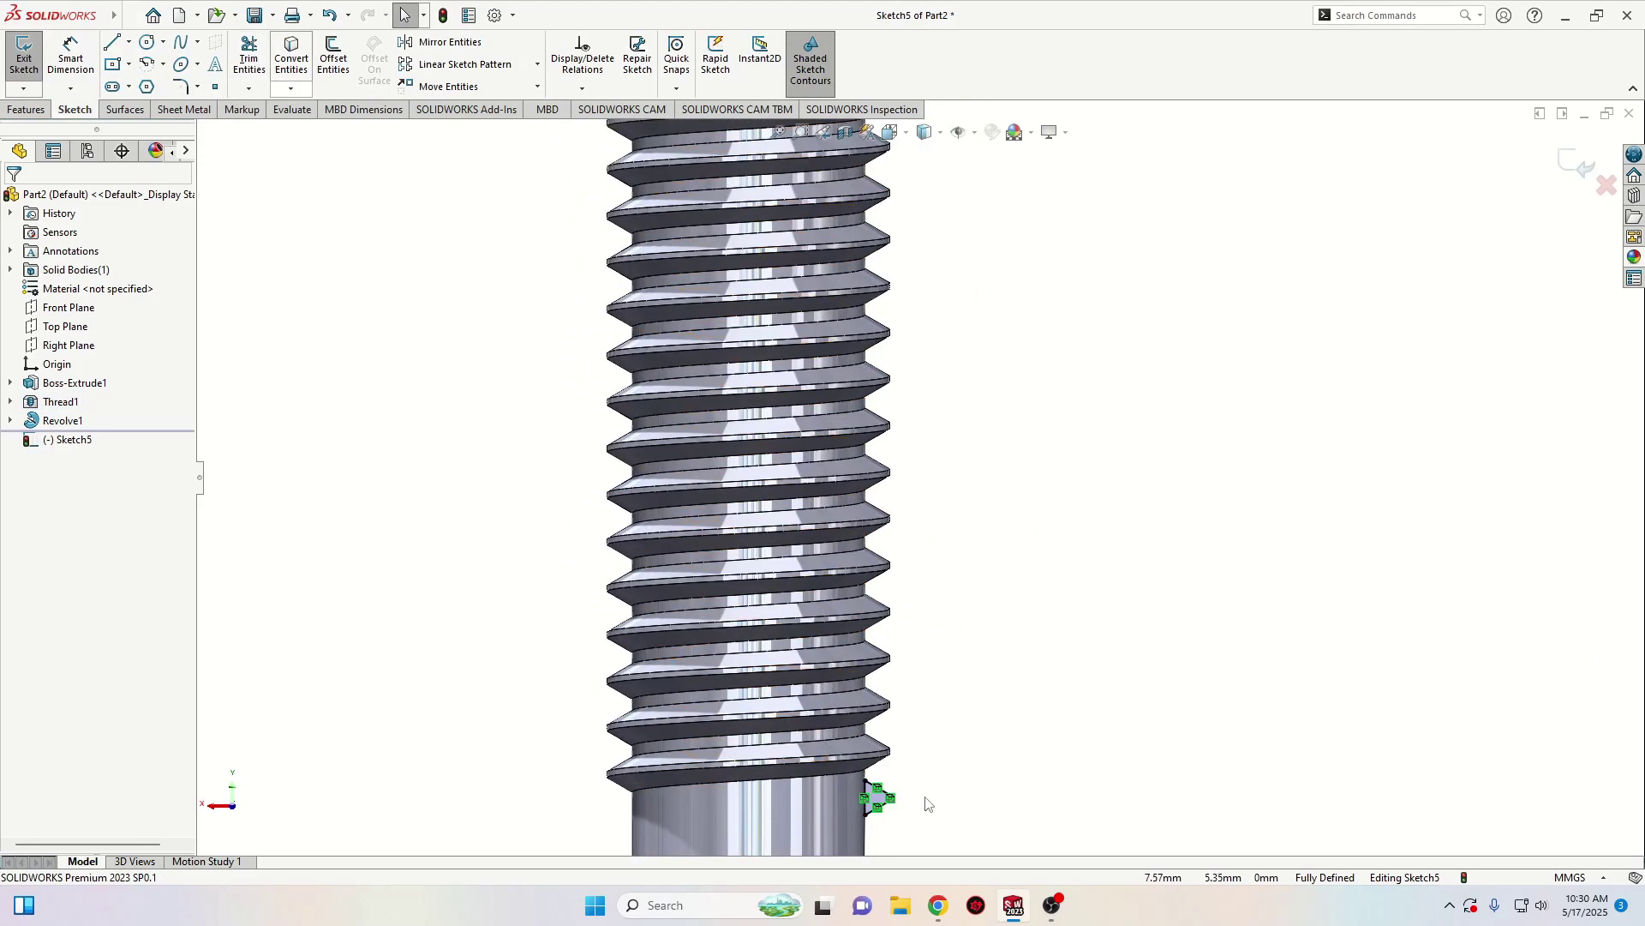
scroll(878, 771, "down", 5)
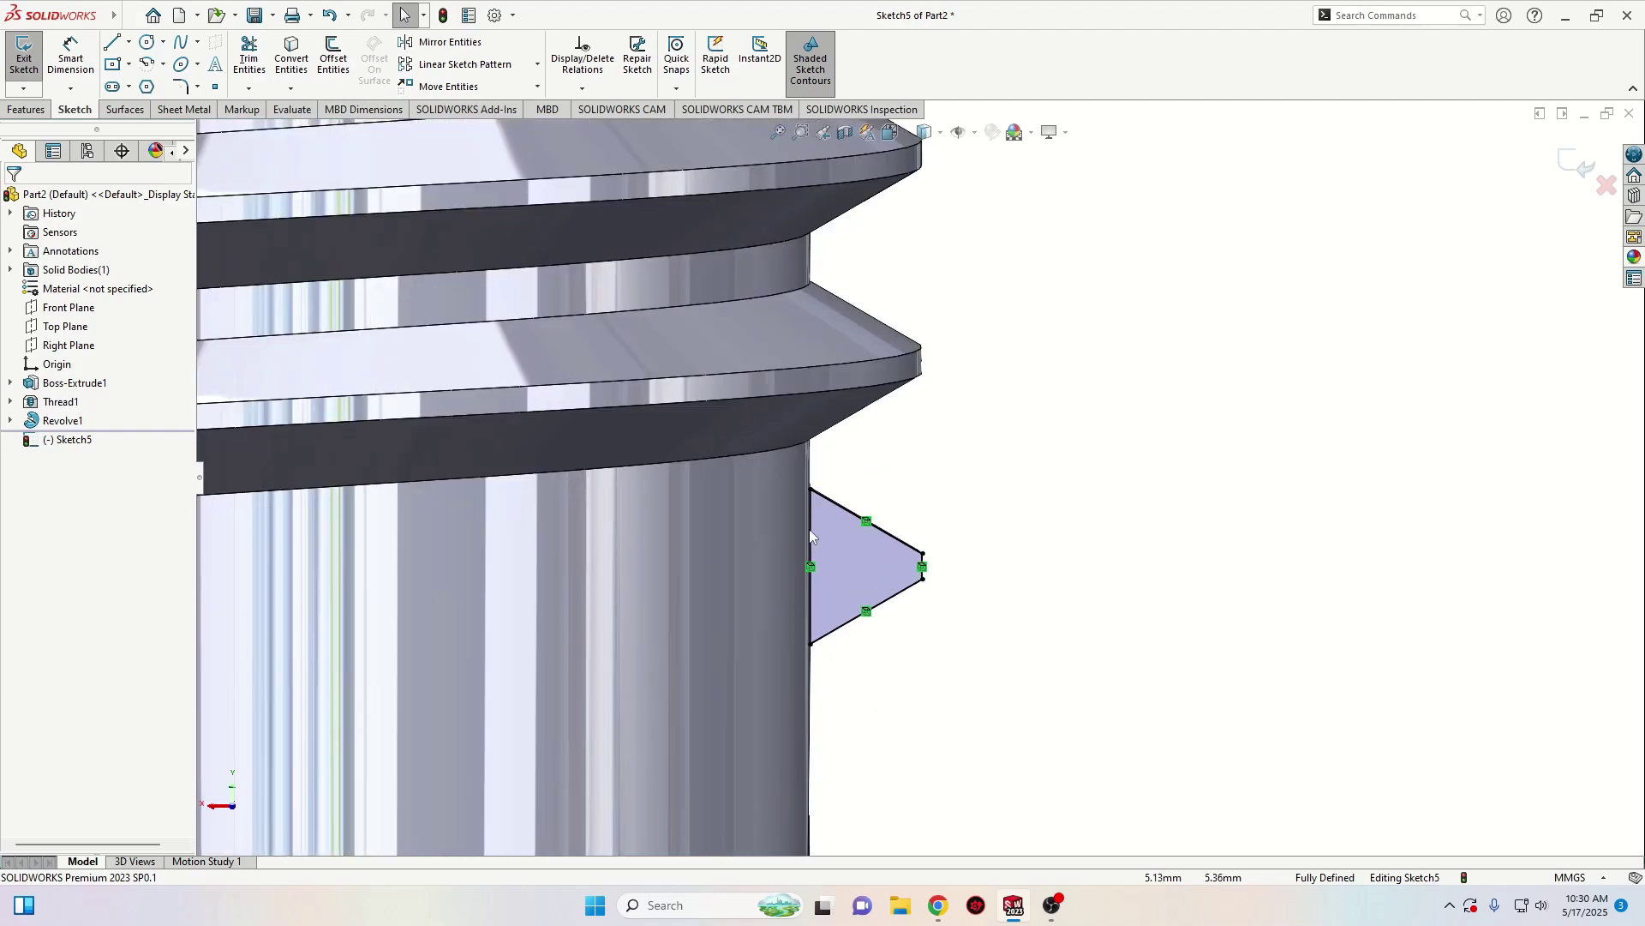
Revolve the lower thread profile 180° about its vertical line on the cylinder surface, merged with the body
left_click(26, 109)
left_click(80, 60)
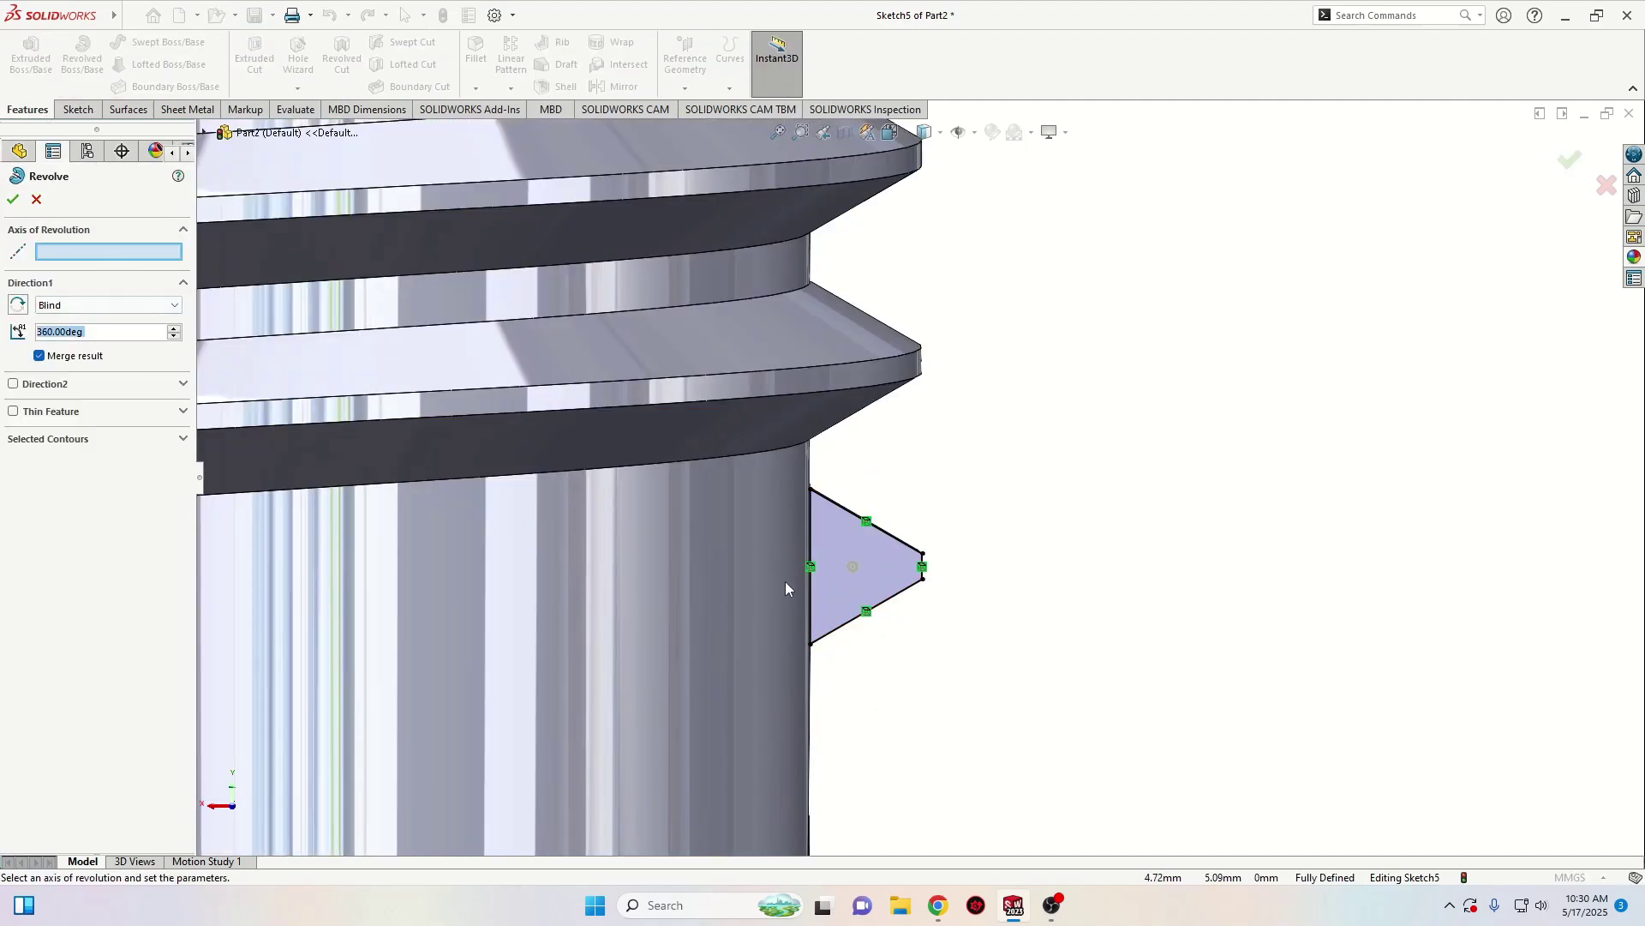
left_click(810, 588)
middle_click_drag(823, 683, 690, 794)
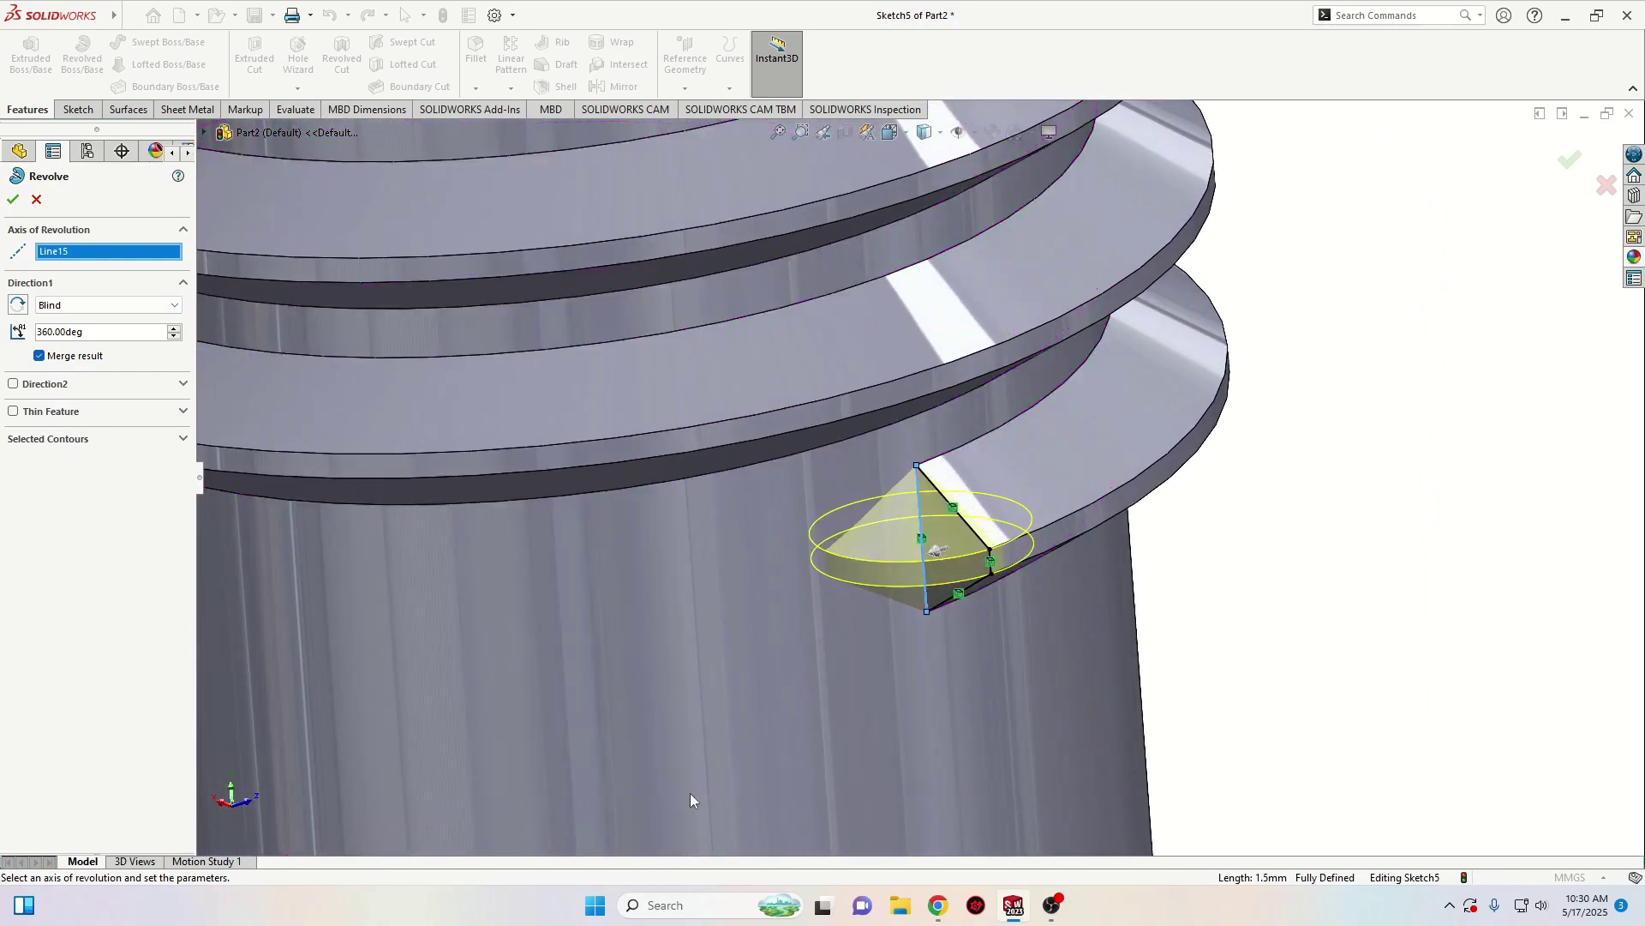
type("180")
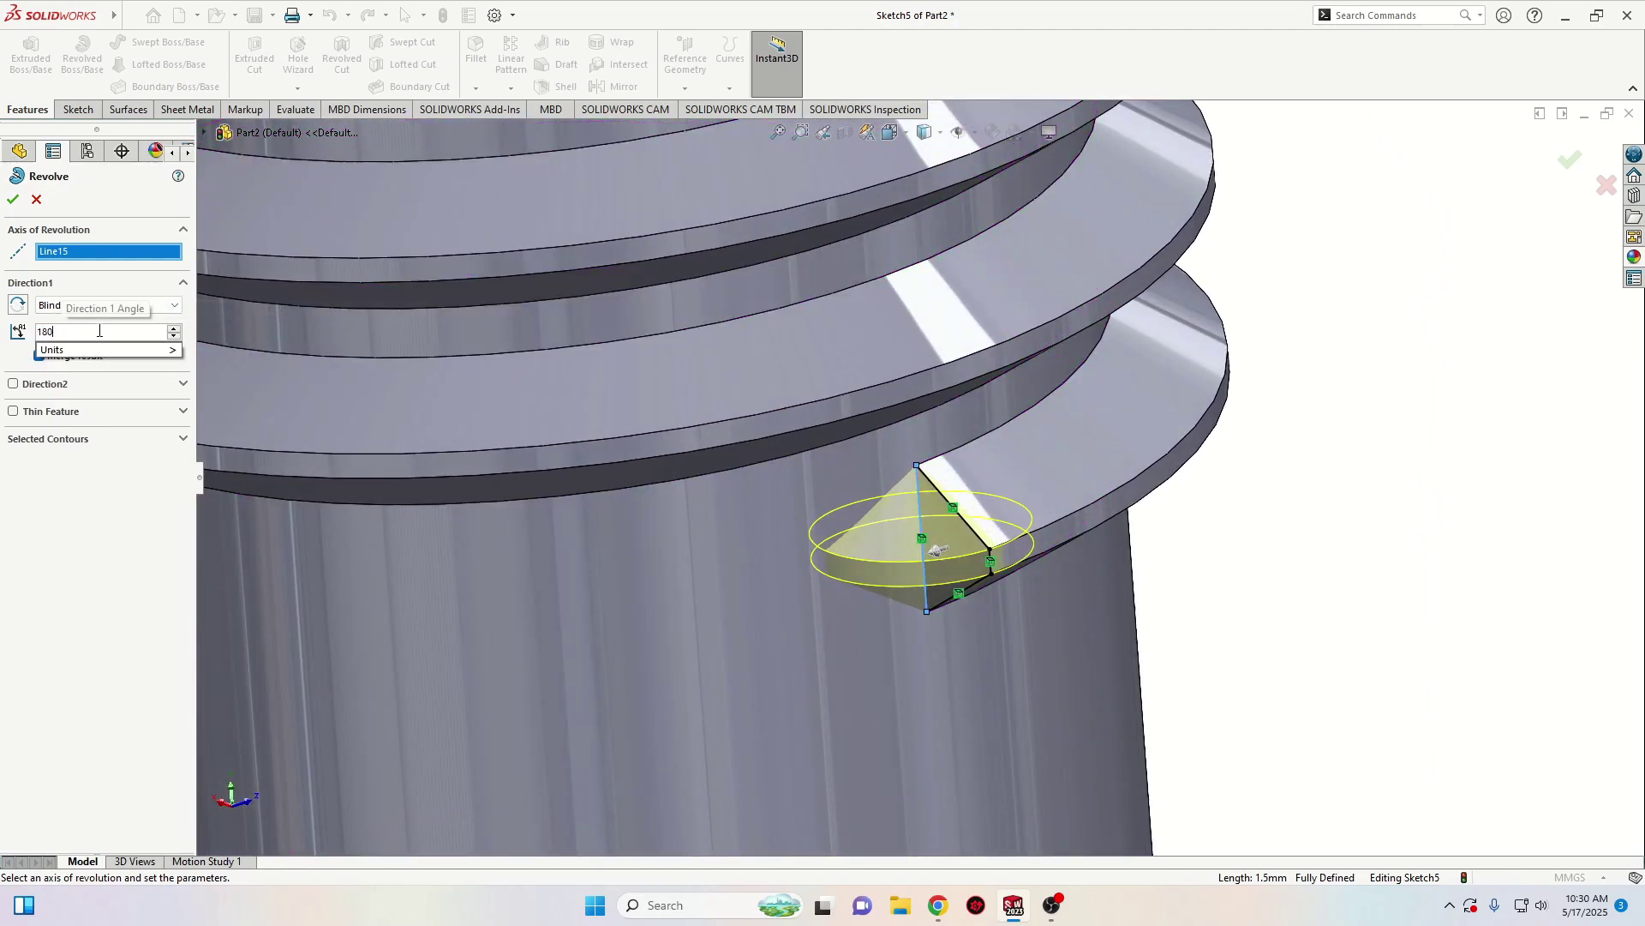
key("Return")
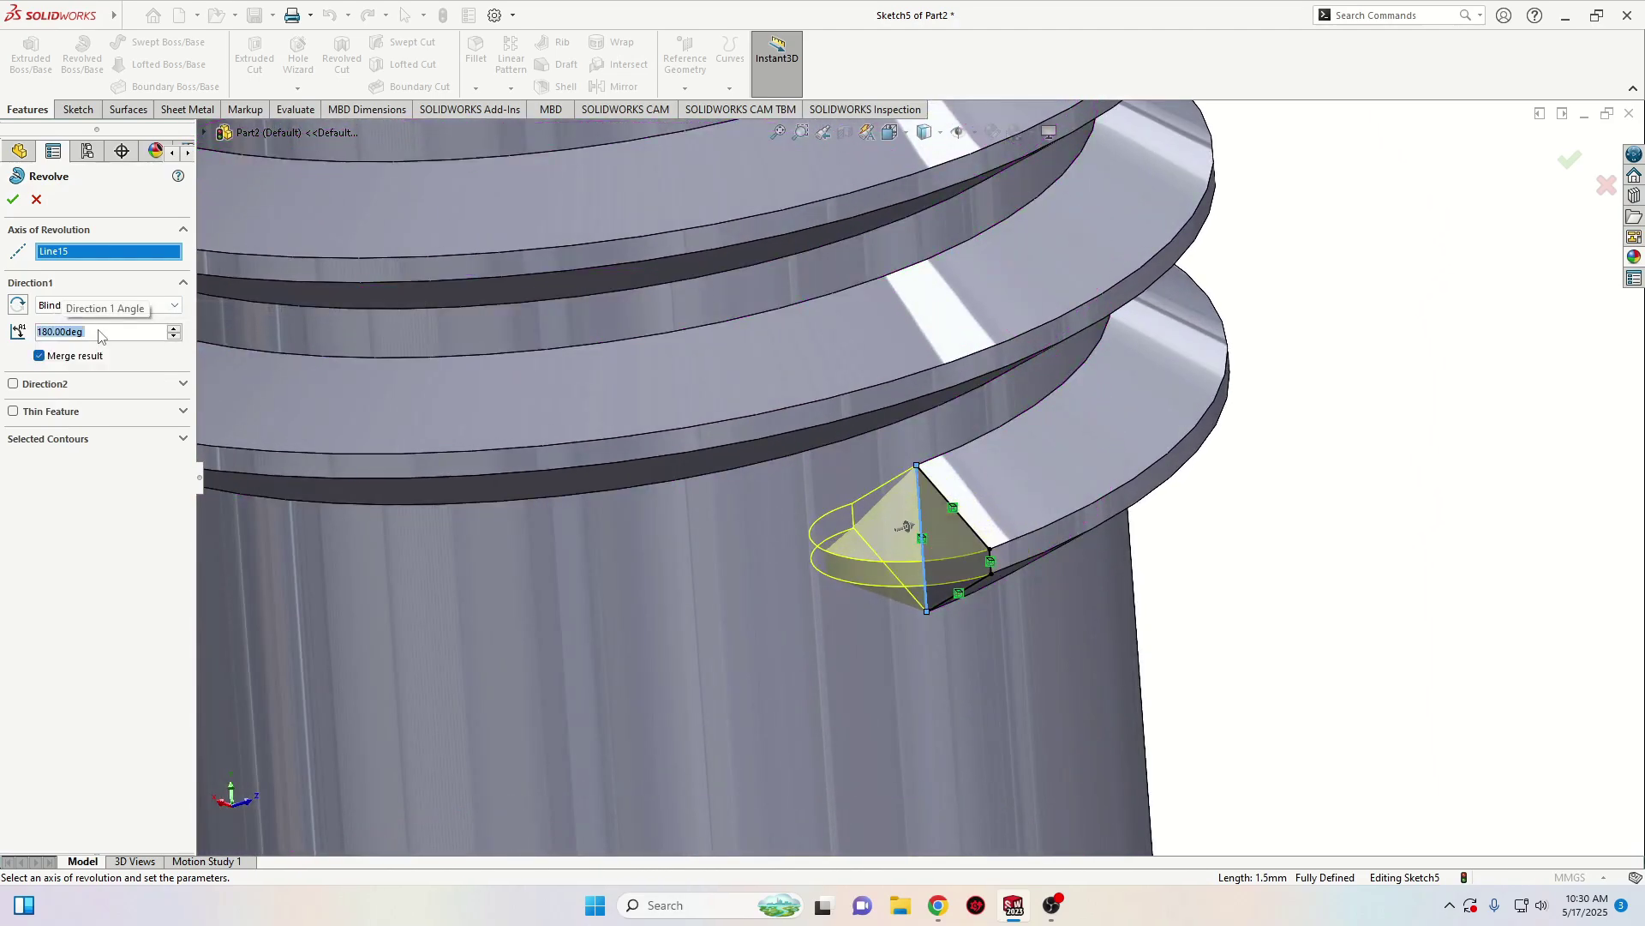
mouse_move(850, 671)
middle_mouse_down()
mouse_move(779, 616)
mouse_move(827, 625)
middle_mouse_up()
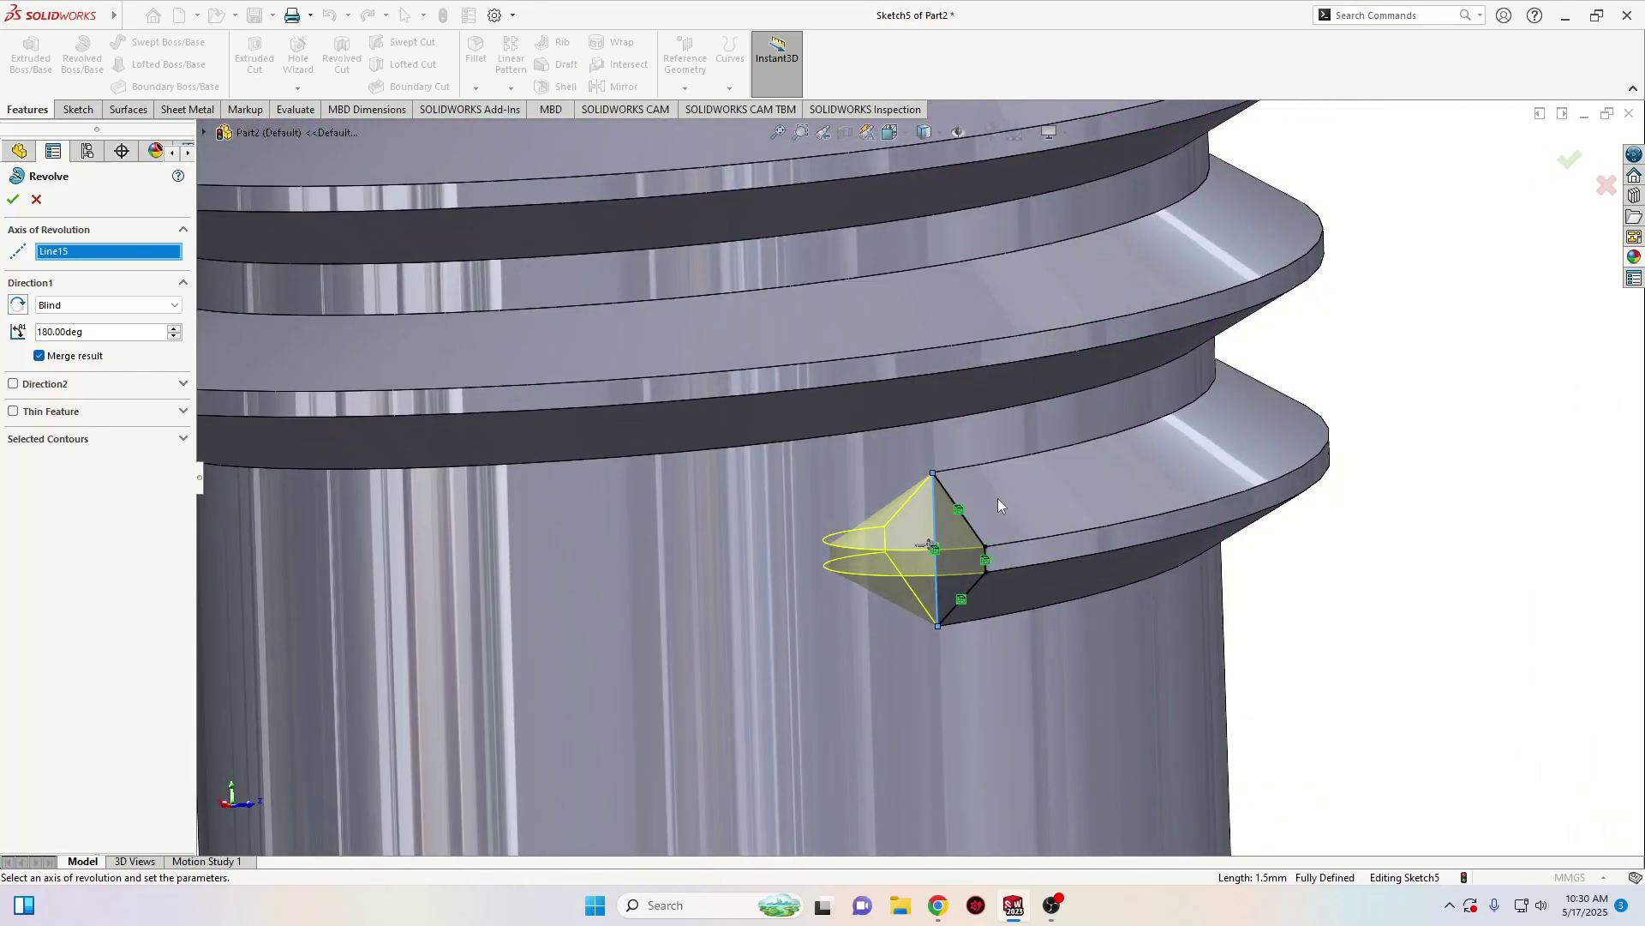
left_click(12, 205)
Examine the closed lower and upper thread ends and the plain upper section of the shaft
scroll(731, 538, "up", 4)
left_click(1333, 607)
scroll(1066, 593, "up", 5)
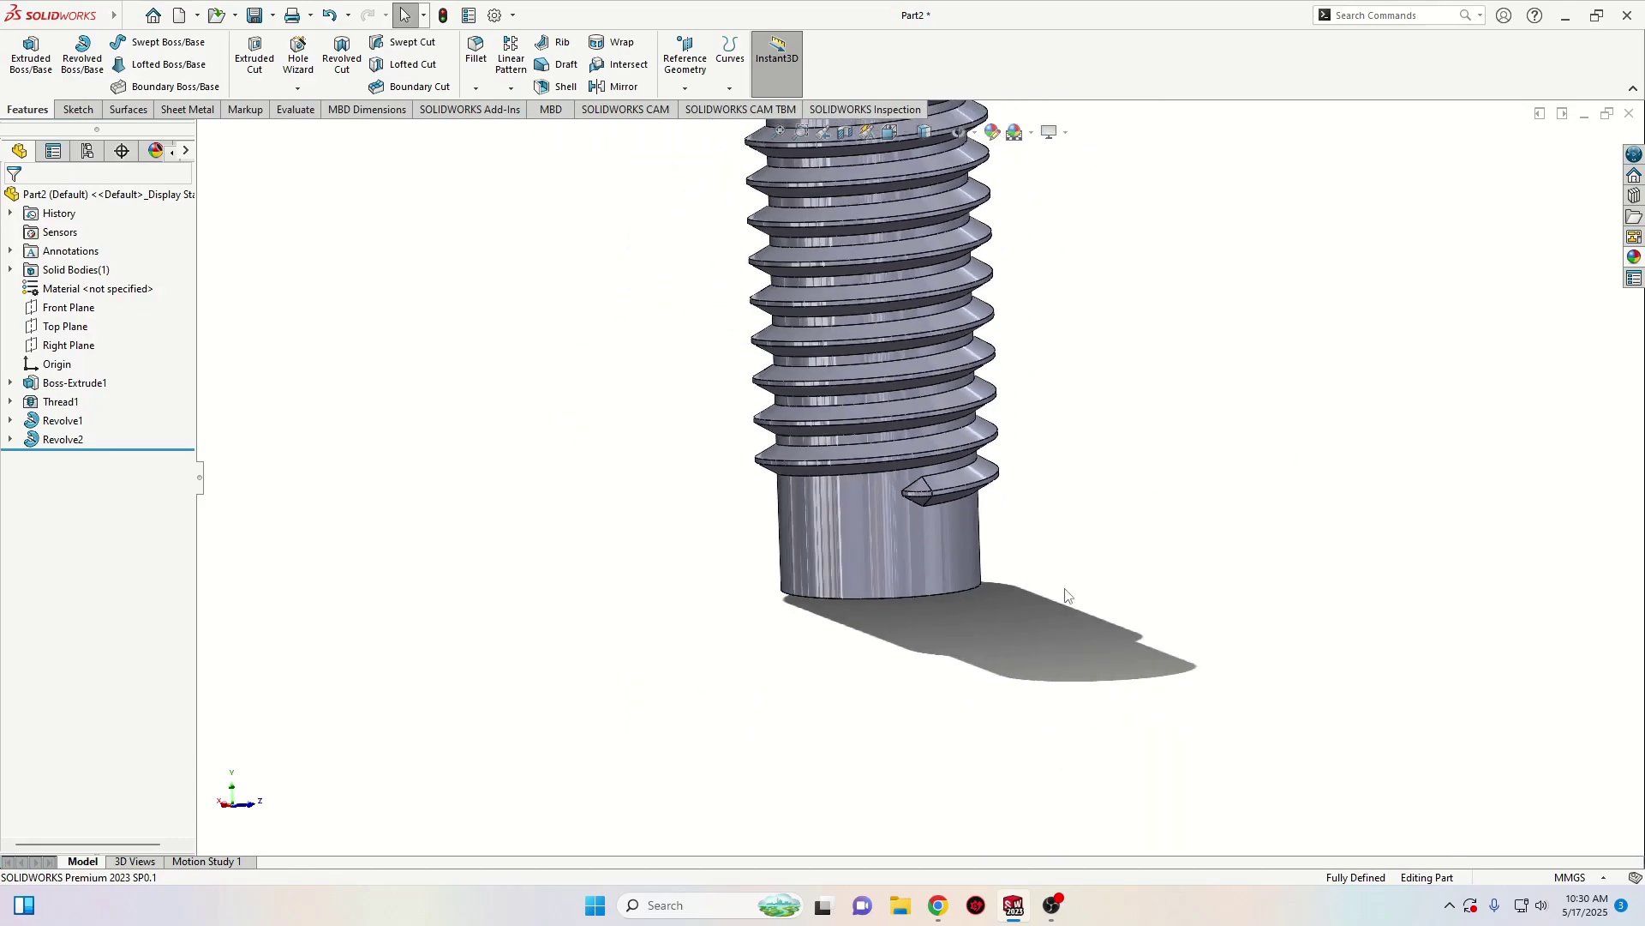
middle_click_drag(1066, 593, 749, 503)
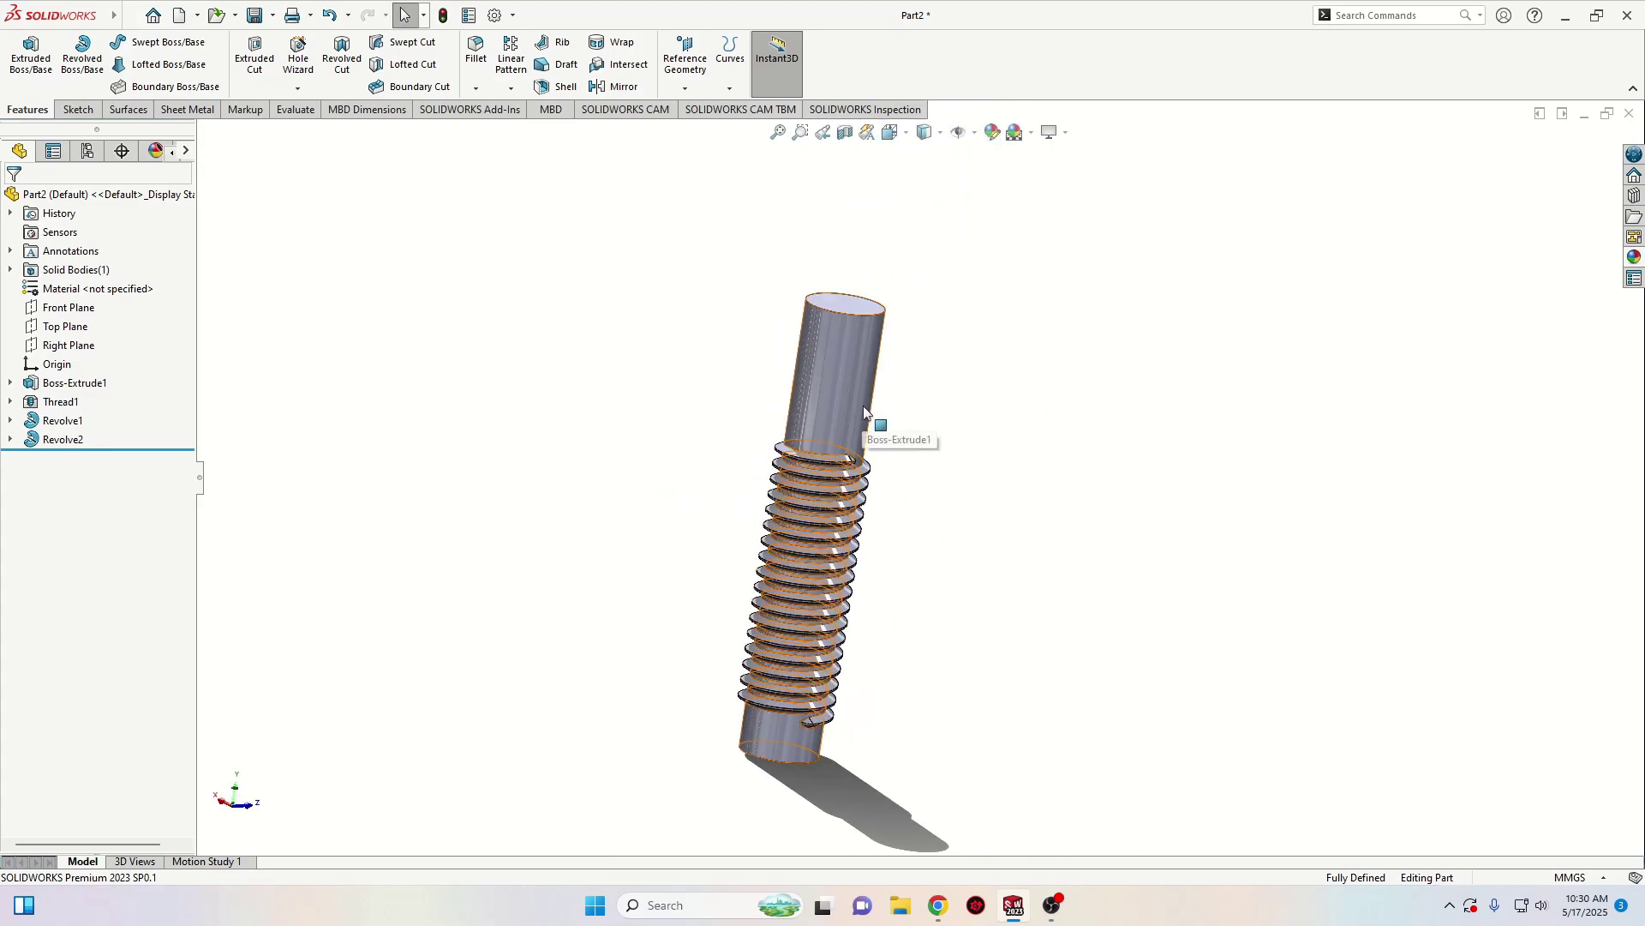
scroll(864, 407, "down", 2)
middle_click_drag(846, 380, 827, 360)
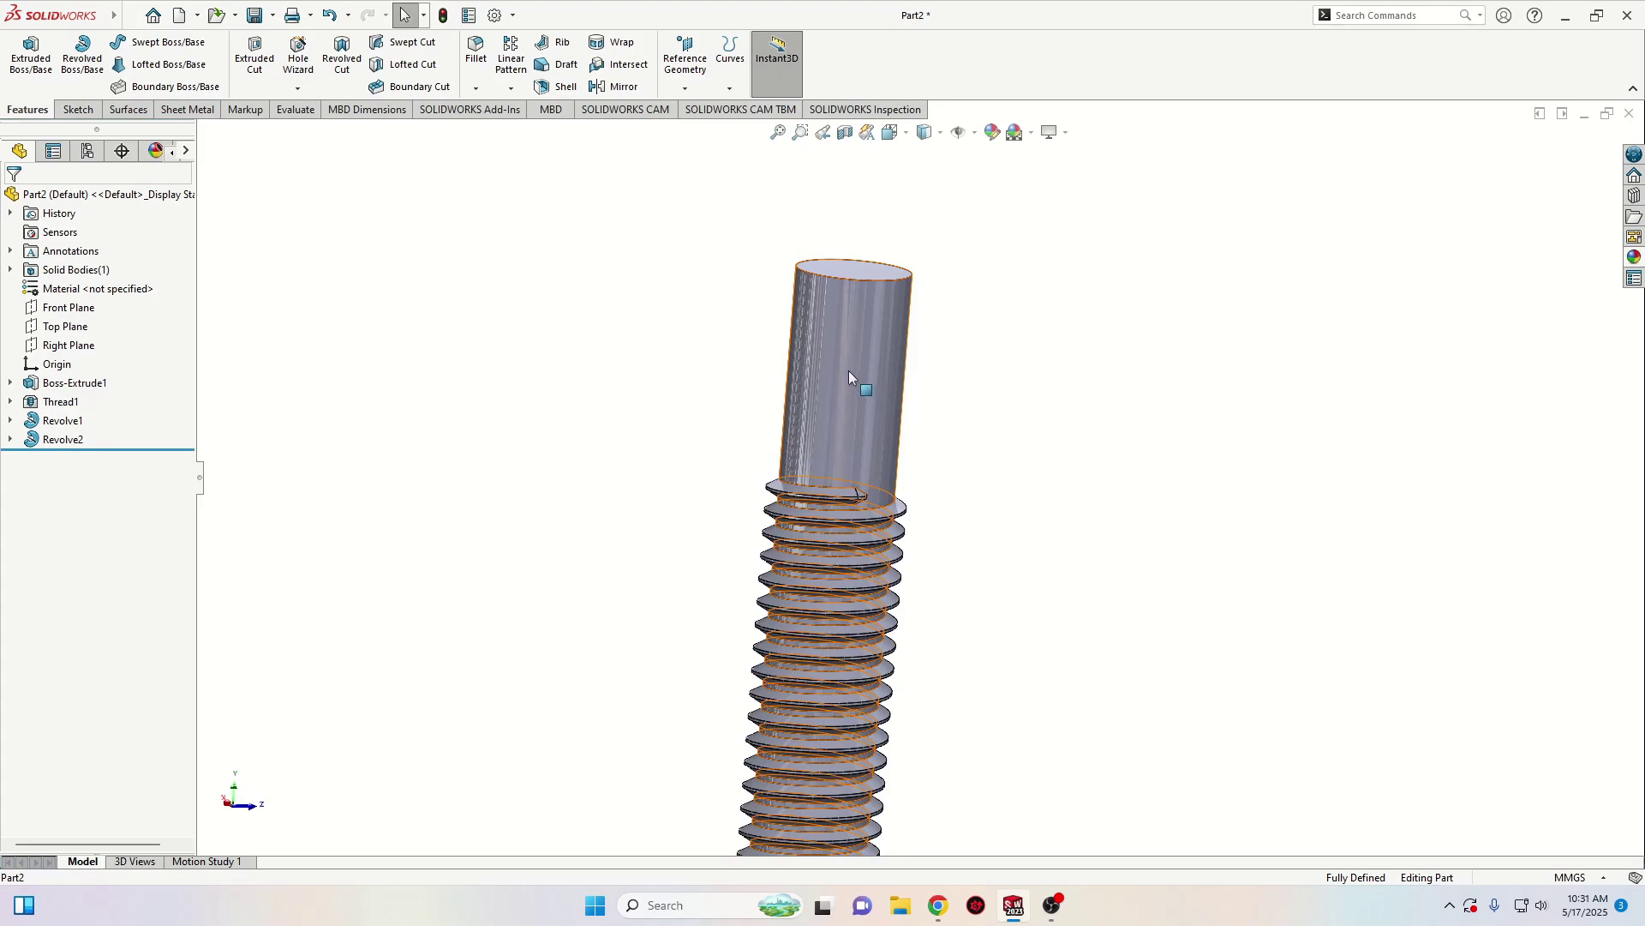
scroll(861, 463, "up", 2)
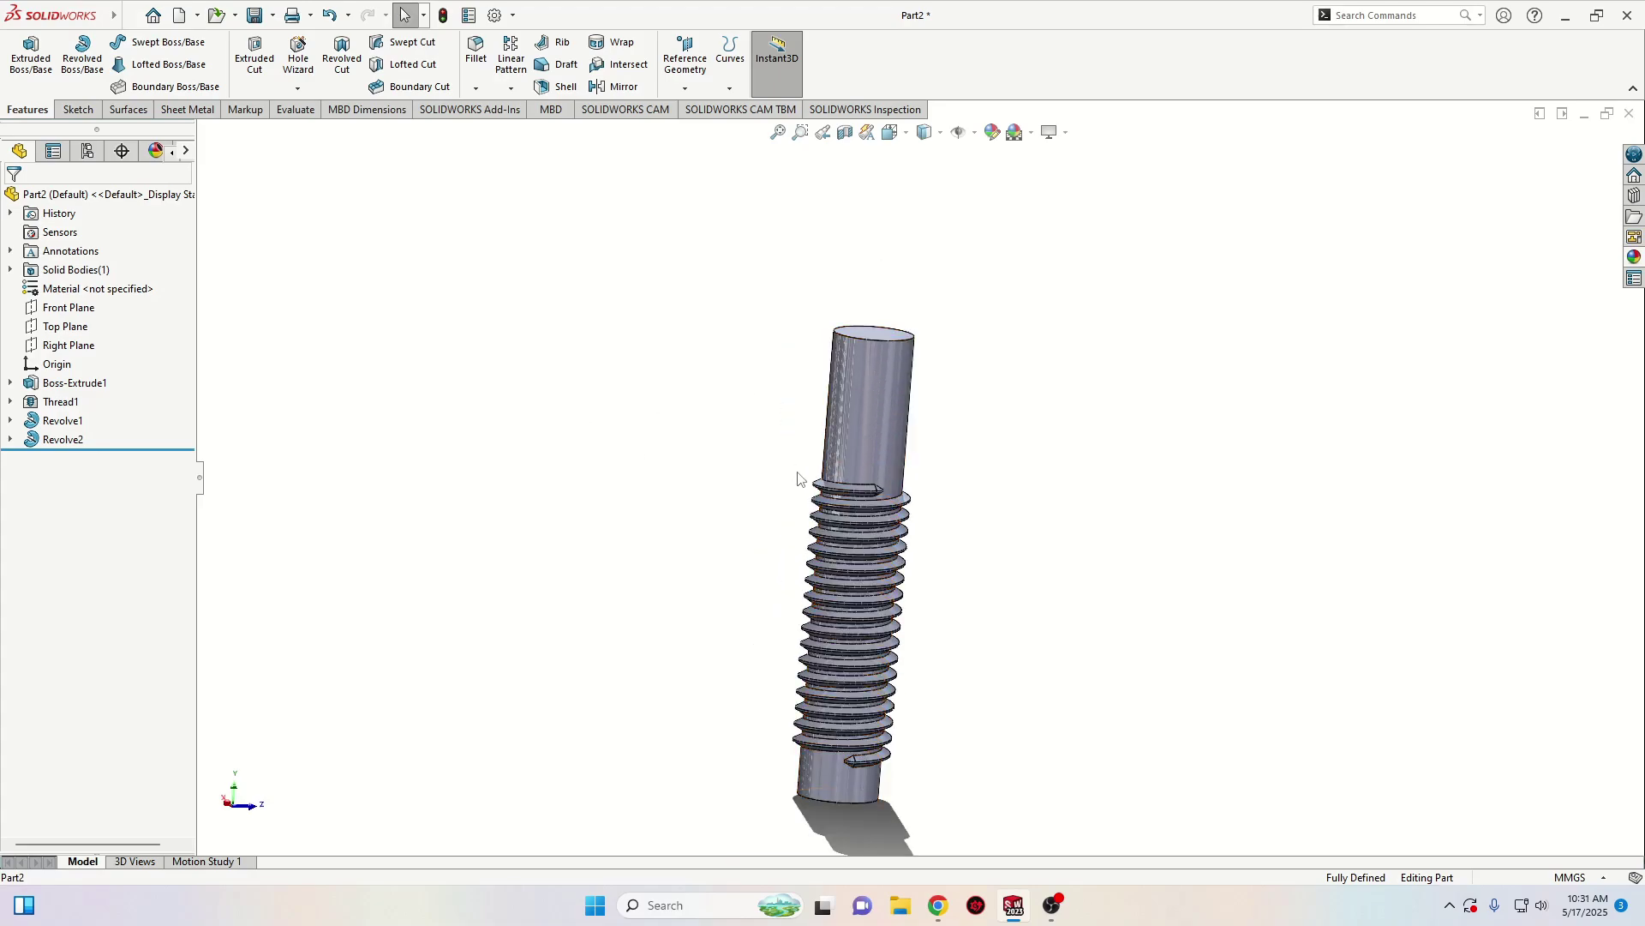
middle_click_drag(800, 477, 724, 510, "ctrl")
scroll(837, 469, "down", 2)
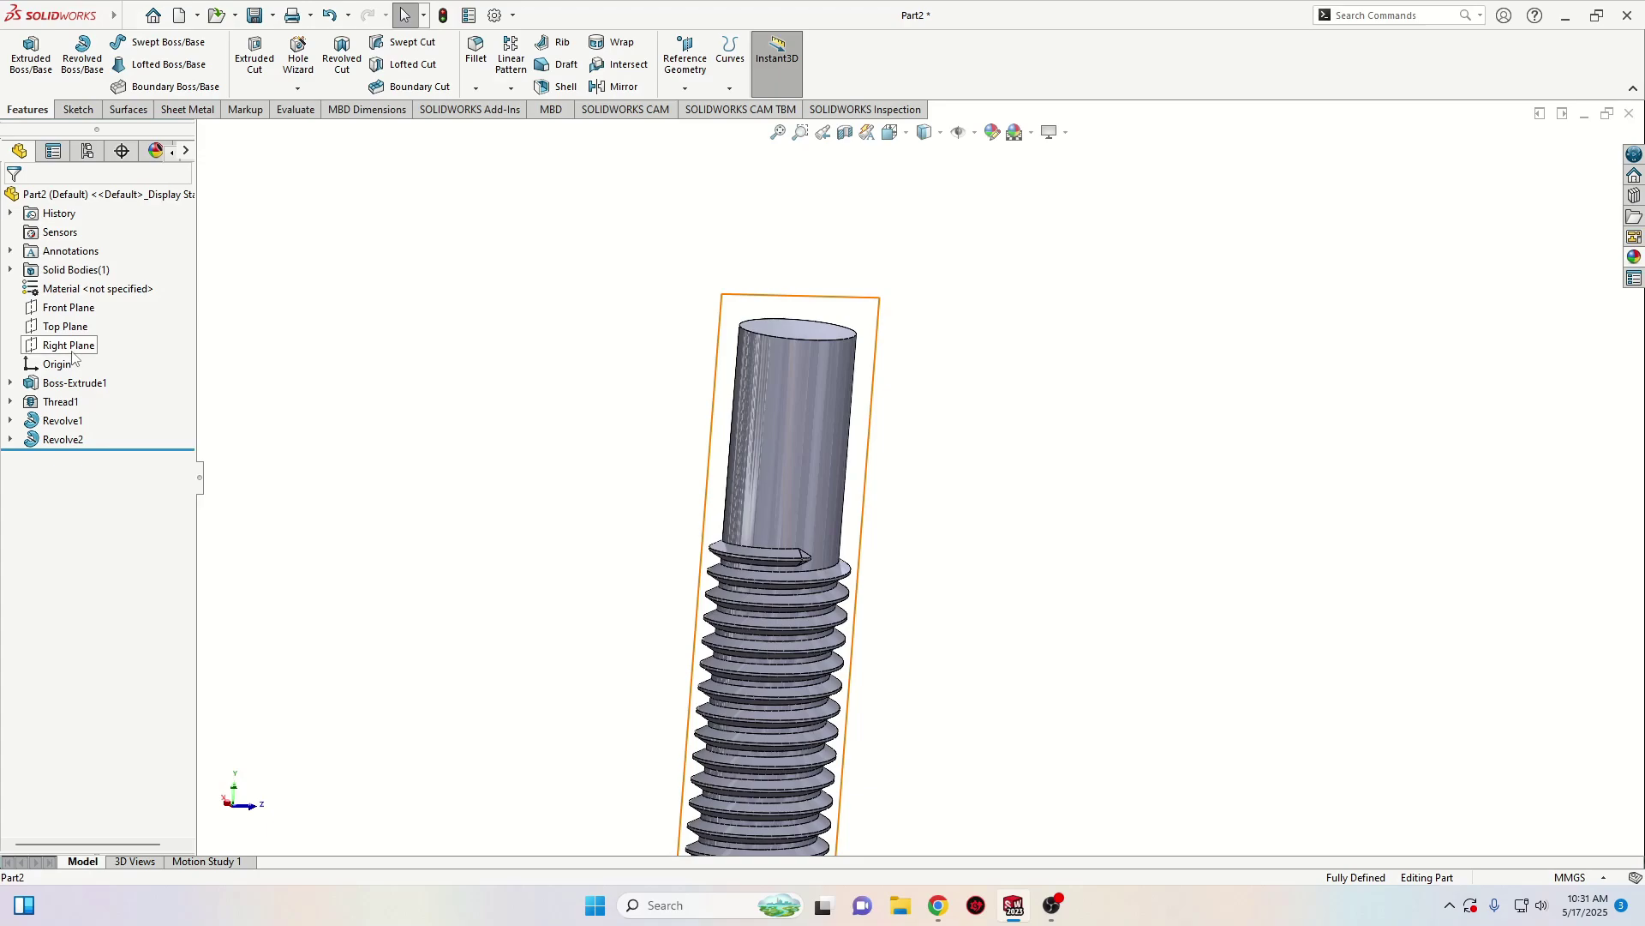
Set up a Hole Wizard plain hole using ANSI Metric drill sizes, size Ø3.0, with a Through All end condition
left_click(299, 53)
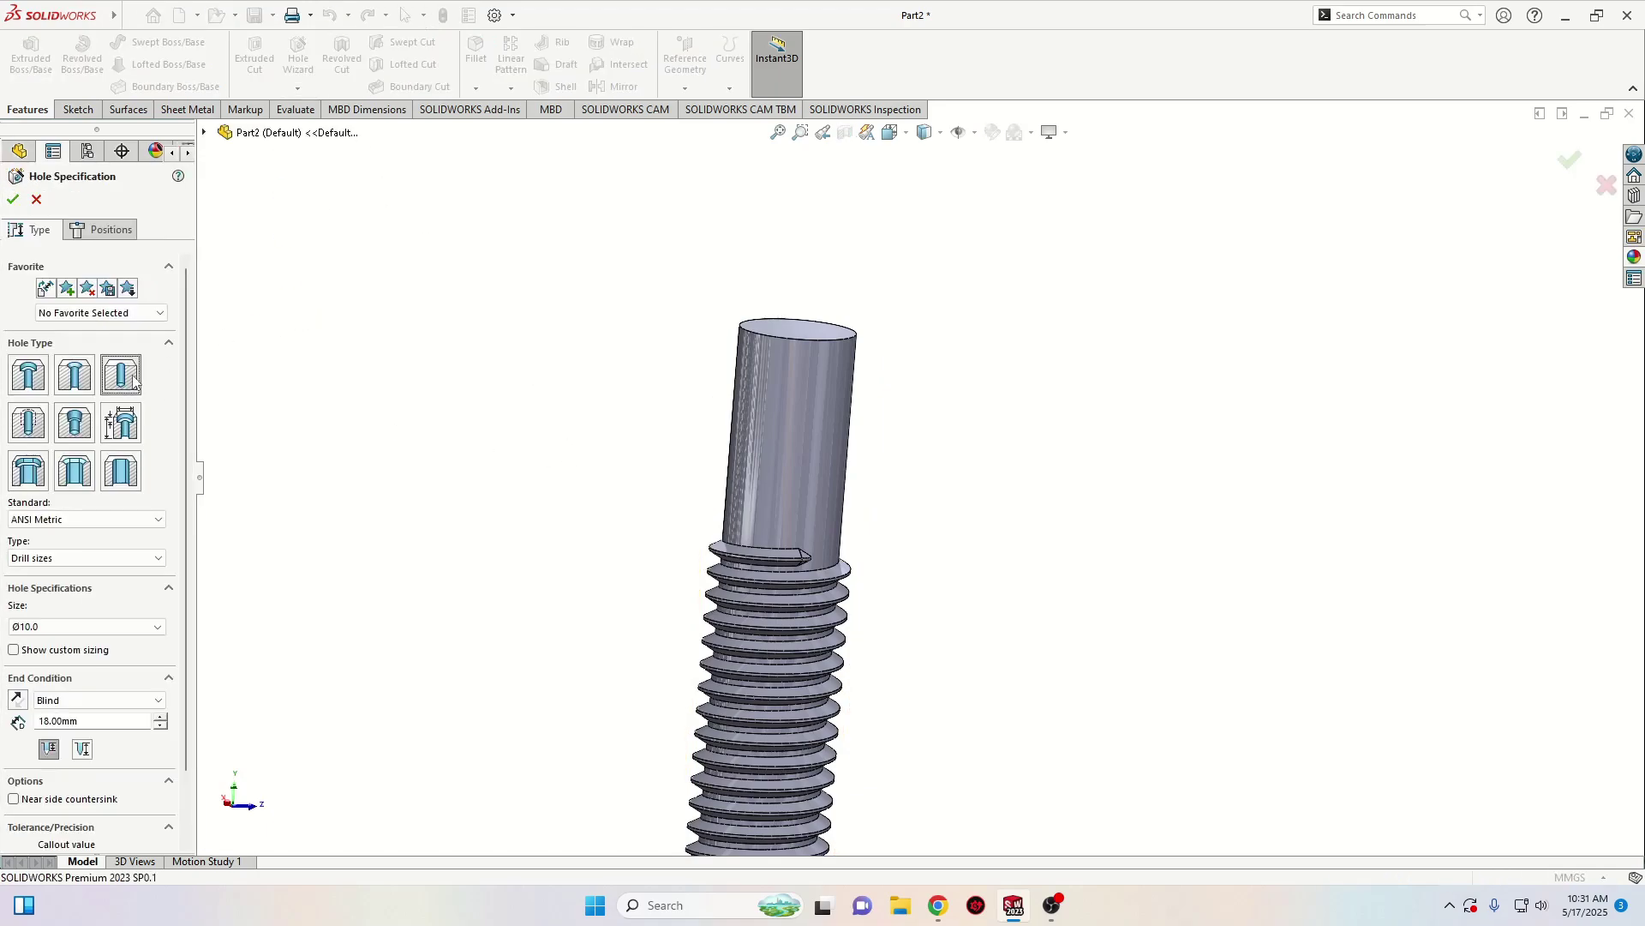
left_click(72, 559)
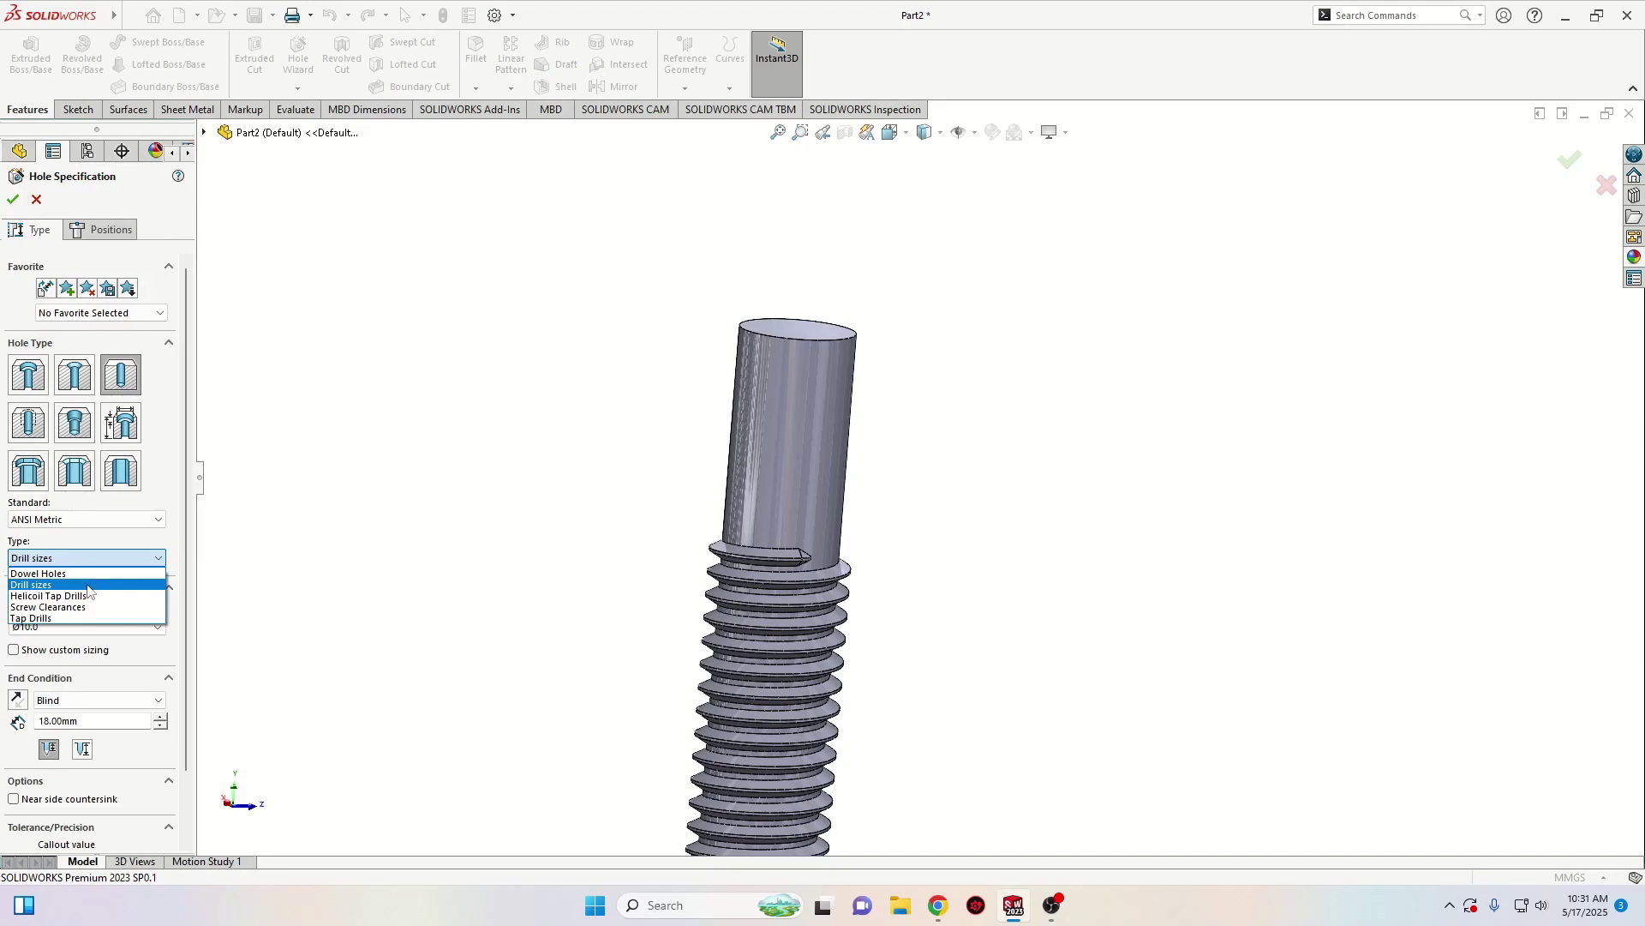
left_click(78, 586)
left_click(75, 631)
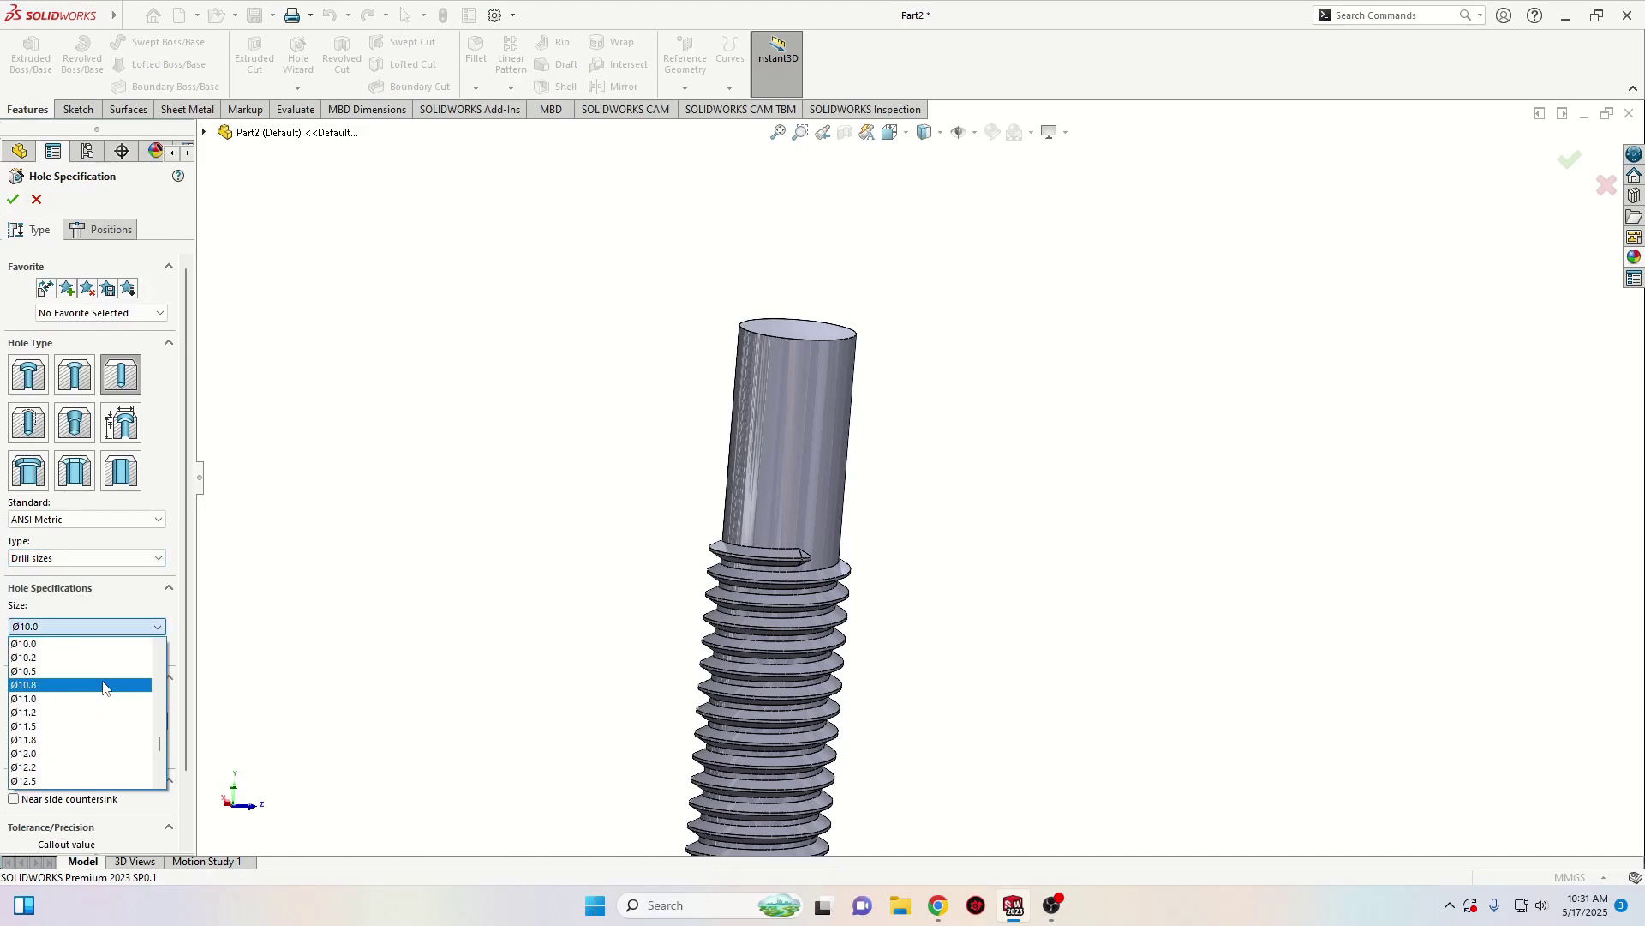
scroll(62, 708, "up", 5)
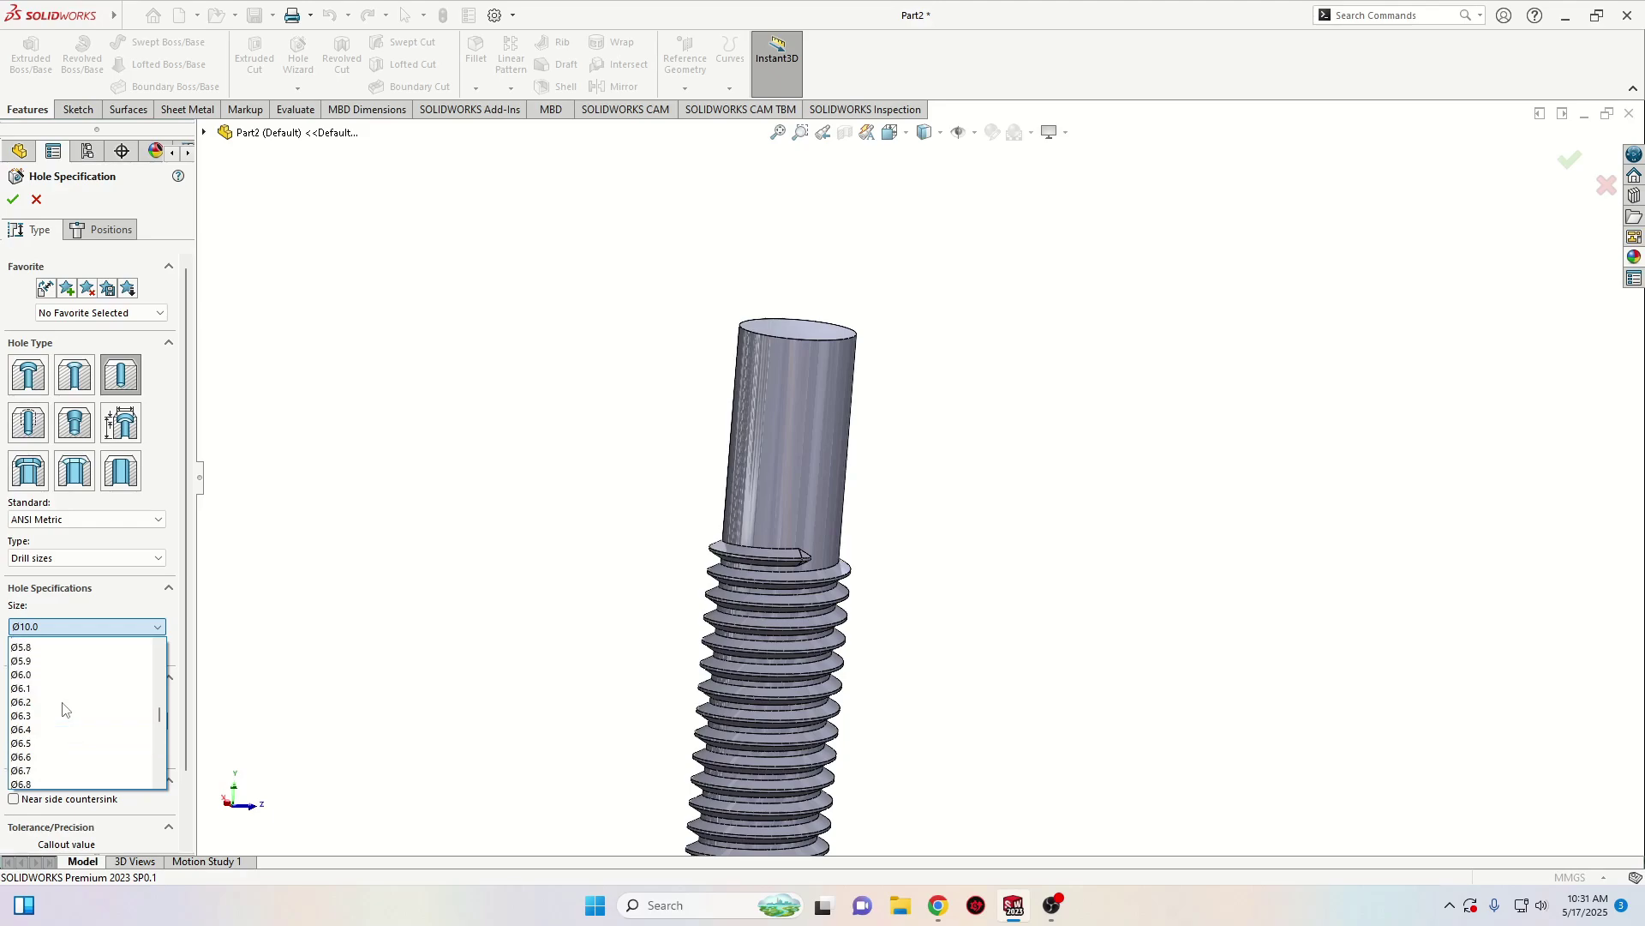
scroll(63, 708, "up", 7)
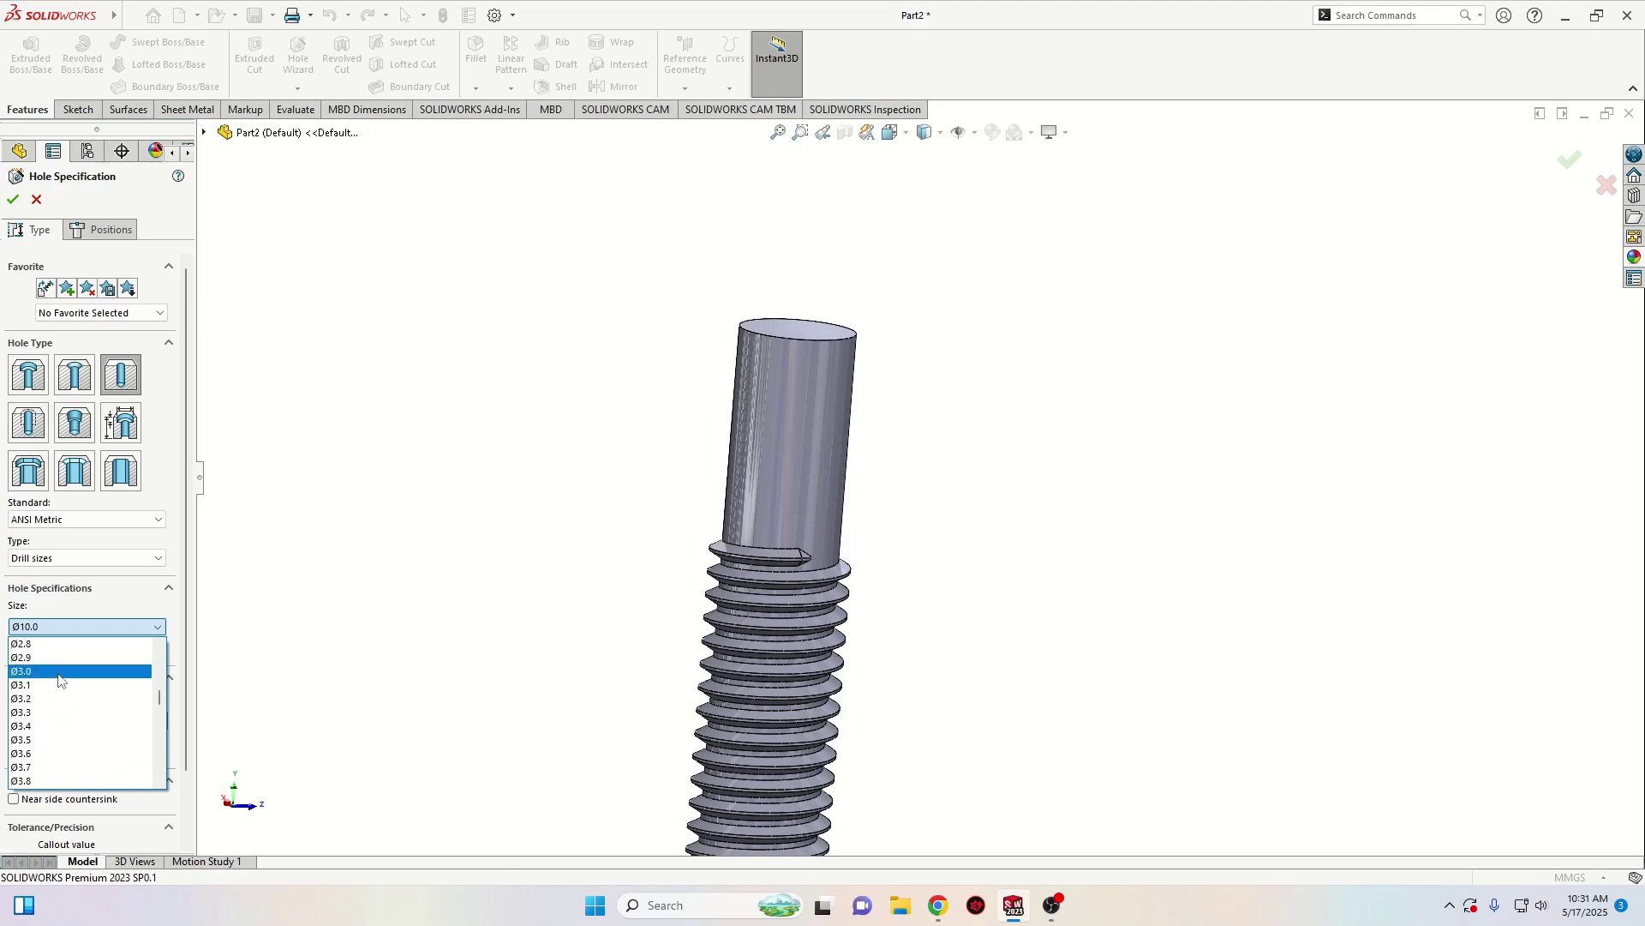
left_click(60, 673)
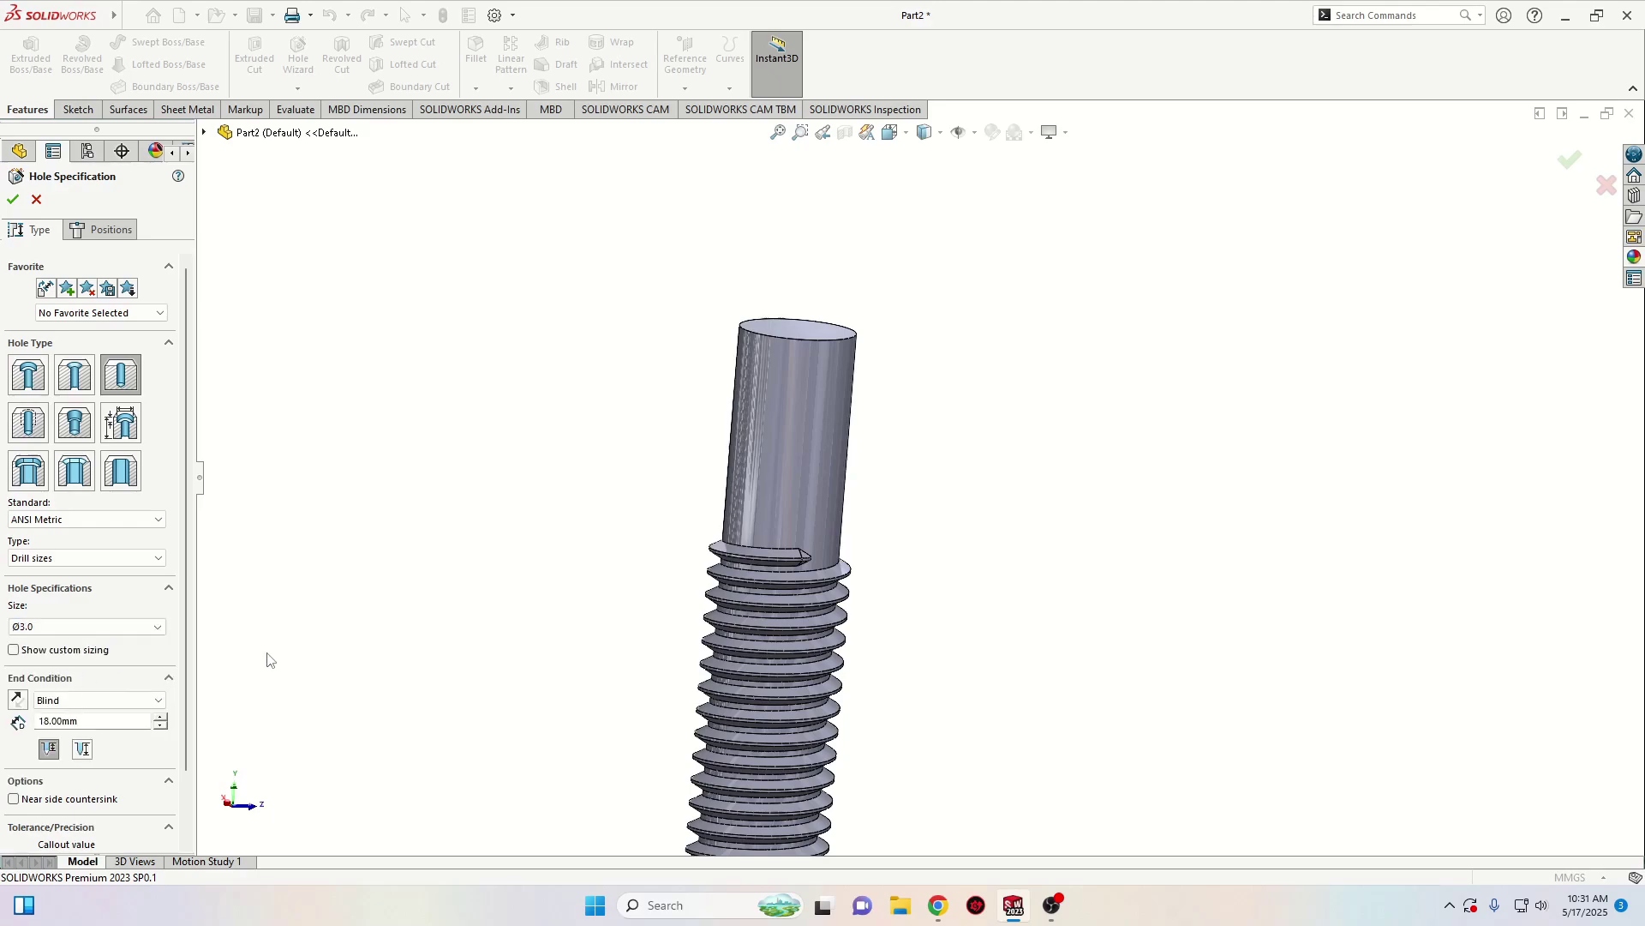
left_click(95, 708)
left_click(64, 726)
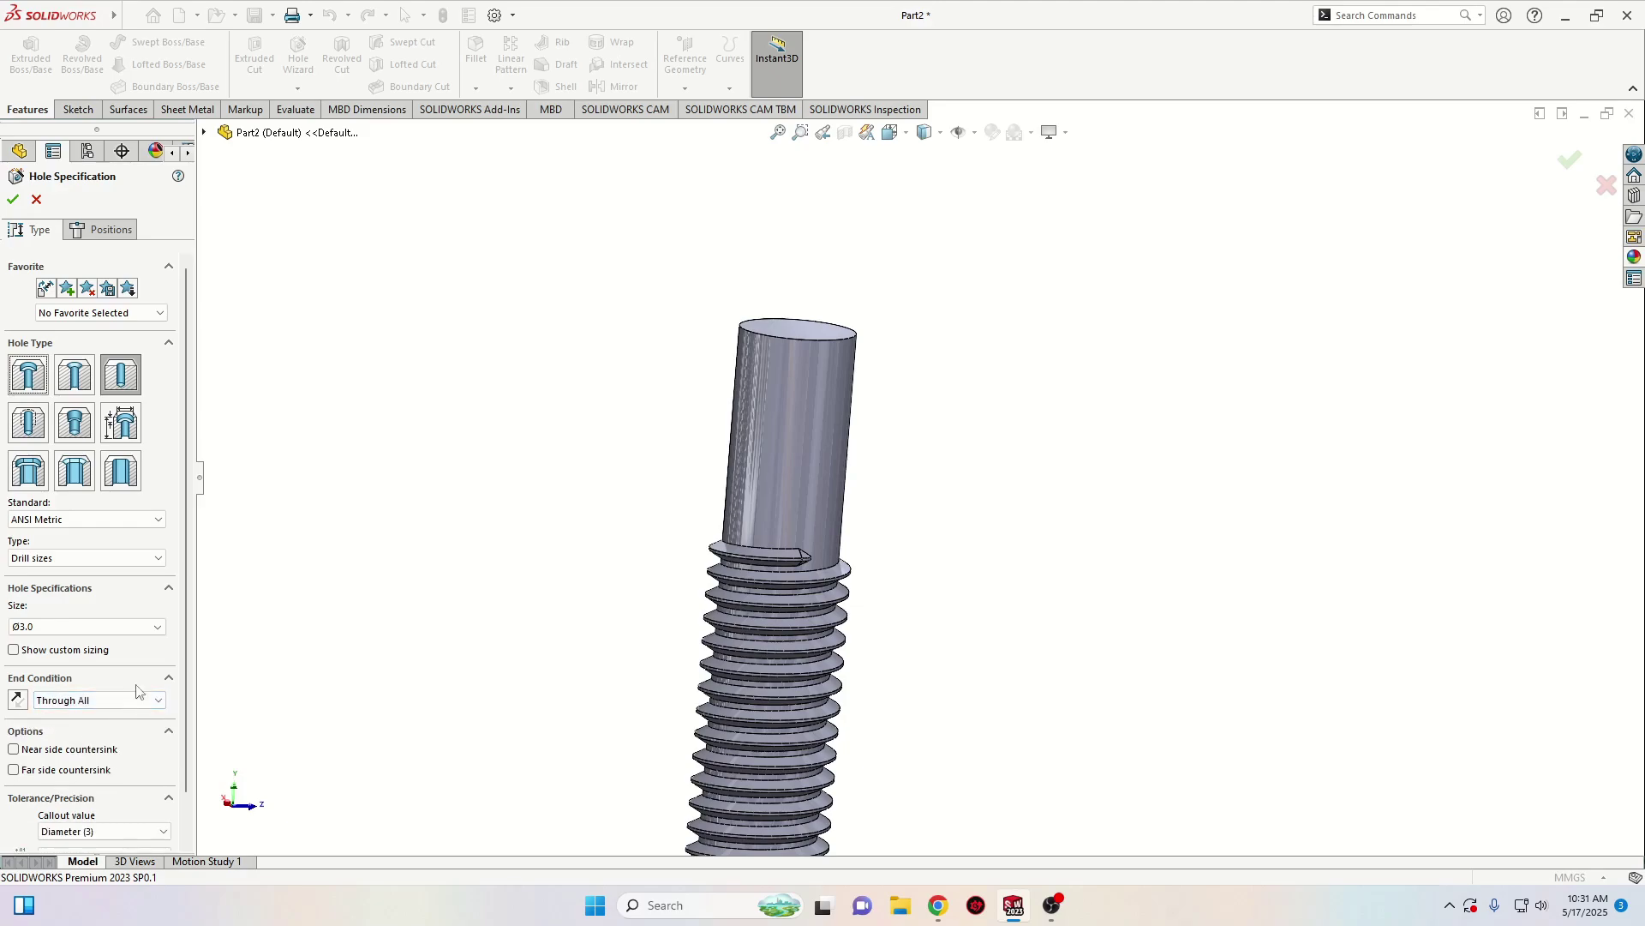
Place one hole point in a 3D sketch on the plain cylindrical surface above the thread
left_click(102, 232)
left_click(96, 380)
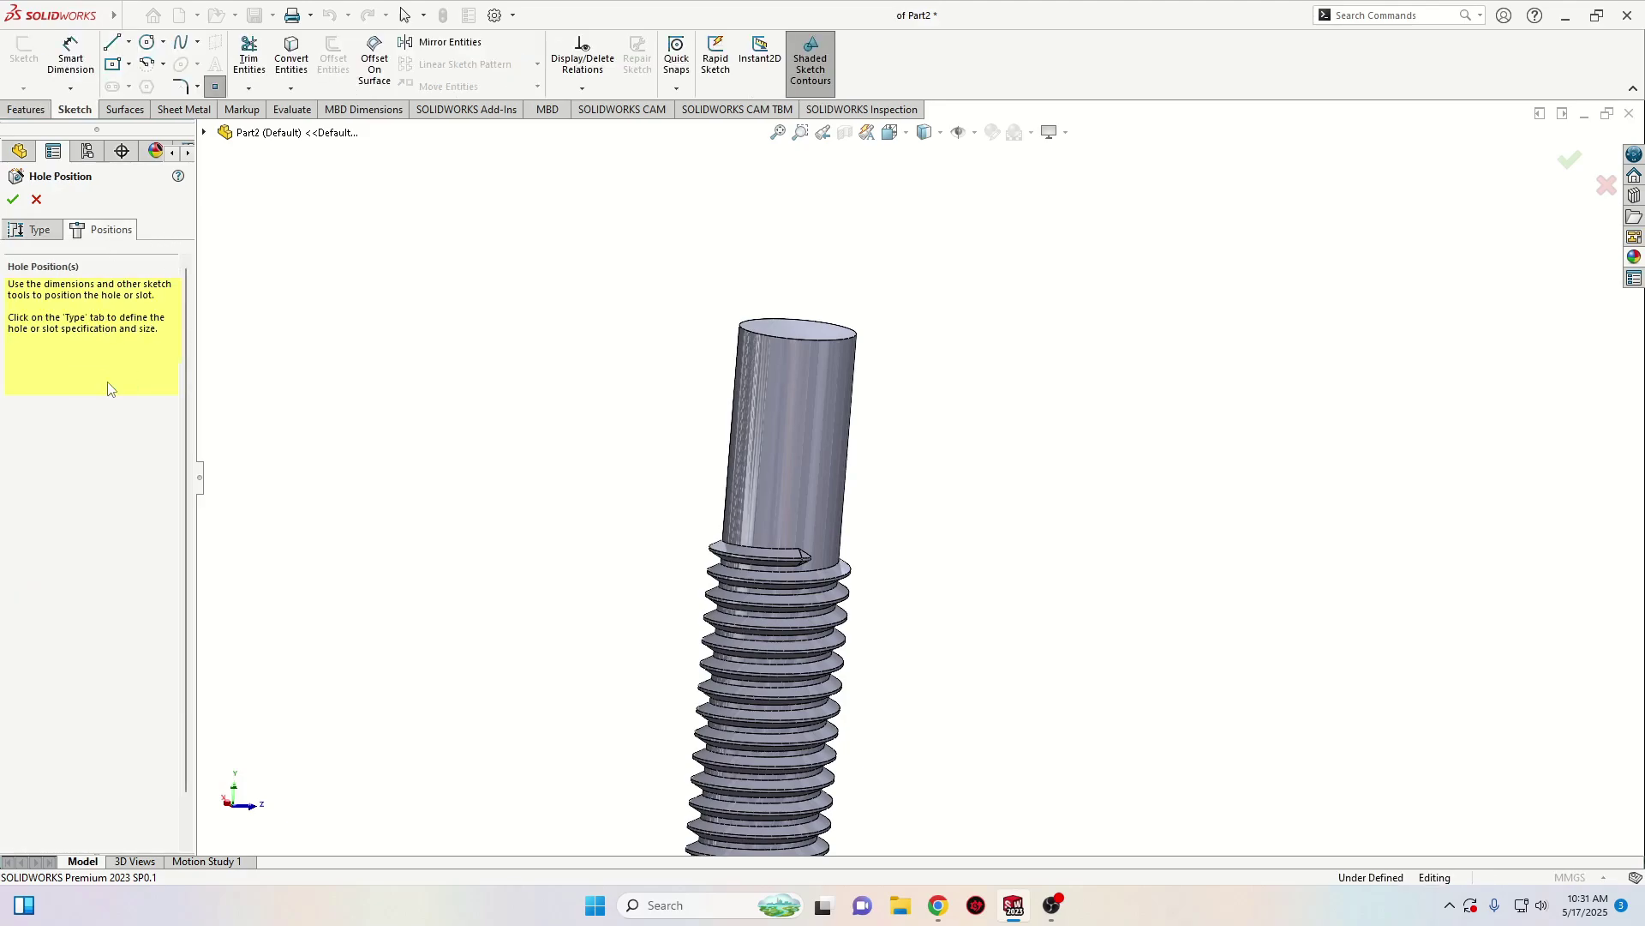
left_click(795, 412)
right_click(604, 401)
left_click(619, 445)
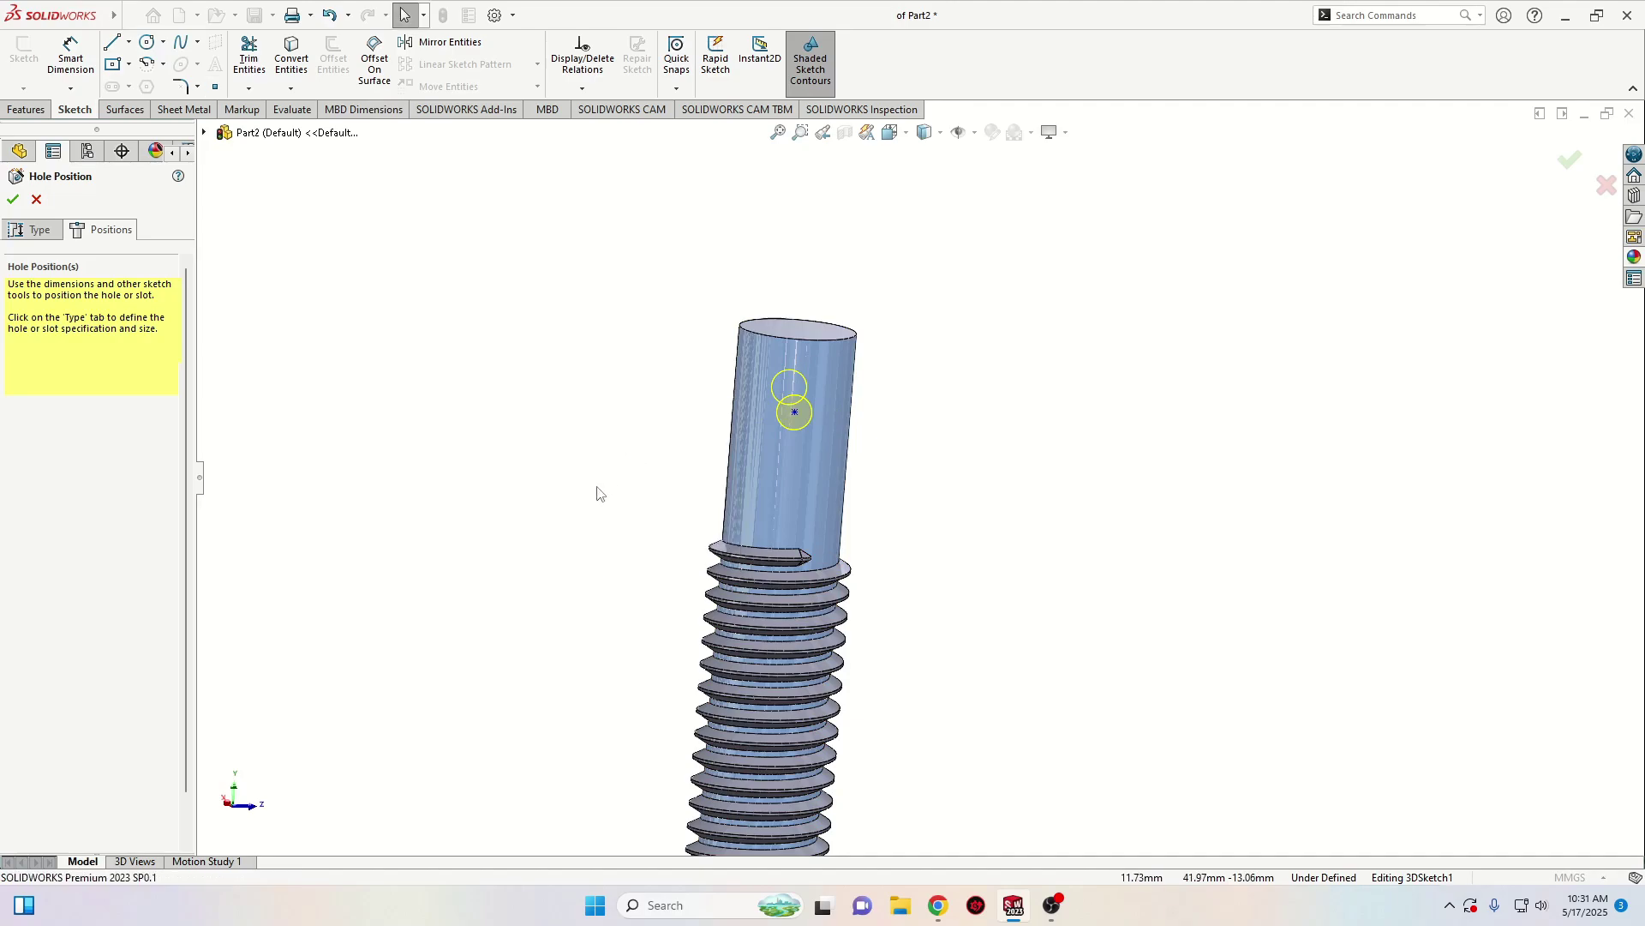
Align the hole point with the corner vertex at the upper thread end using an Along Y relation
scroll(889, 519, "down", 2)
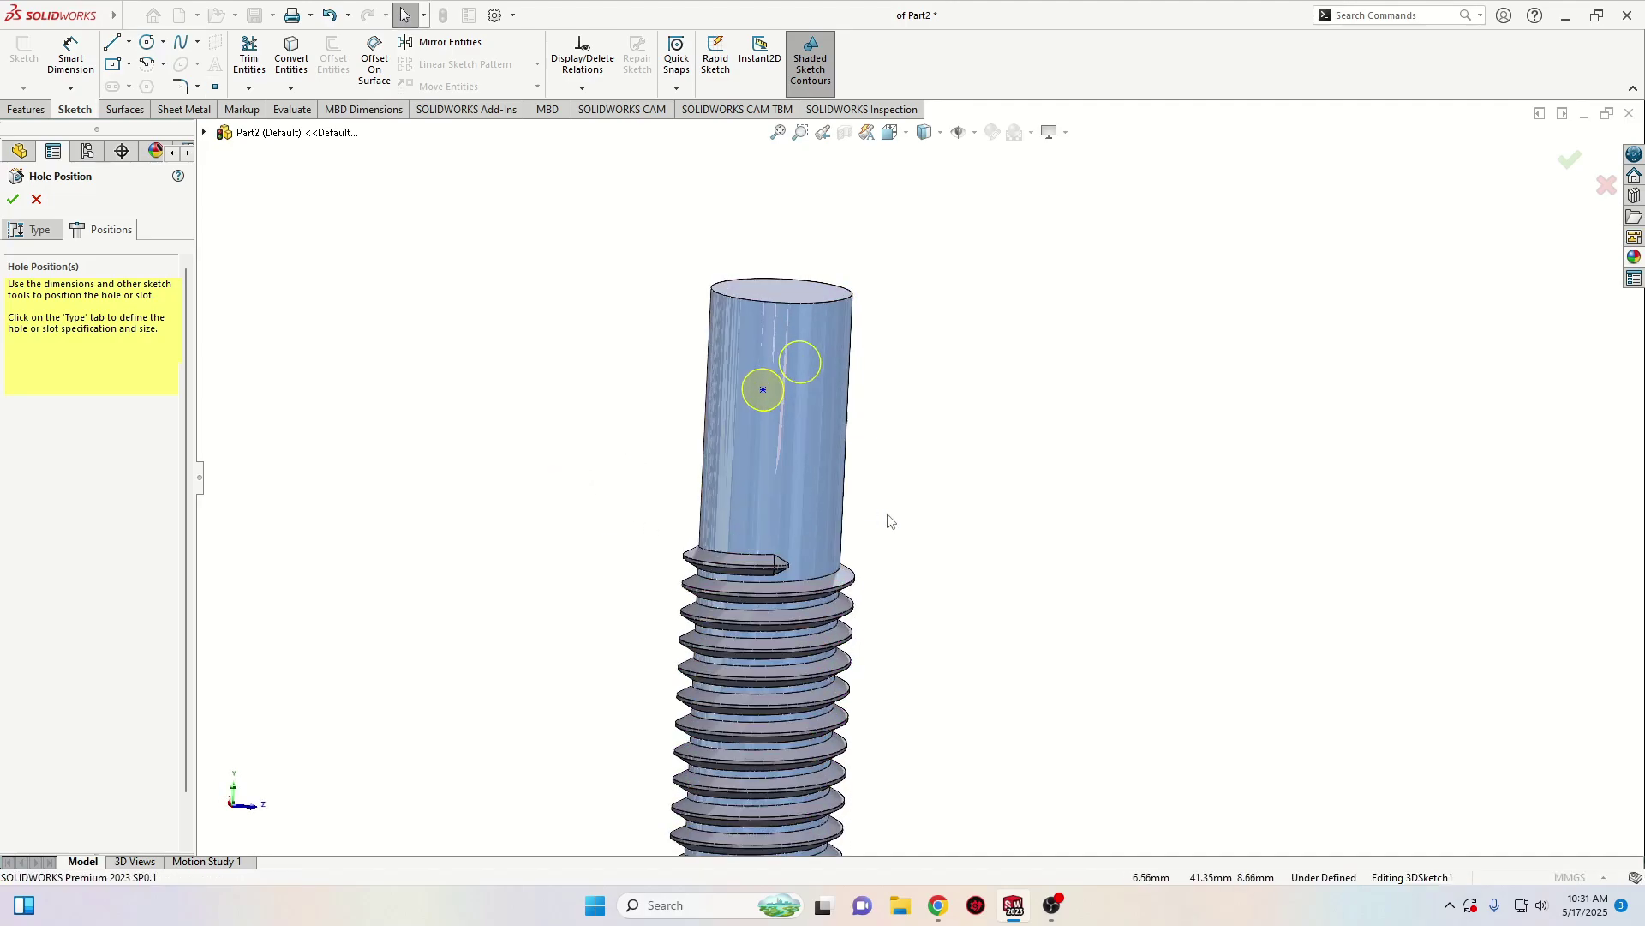
scroll(889, 520, "down", 2)
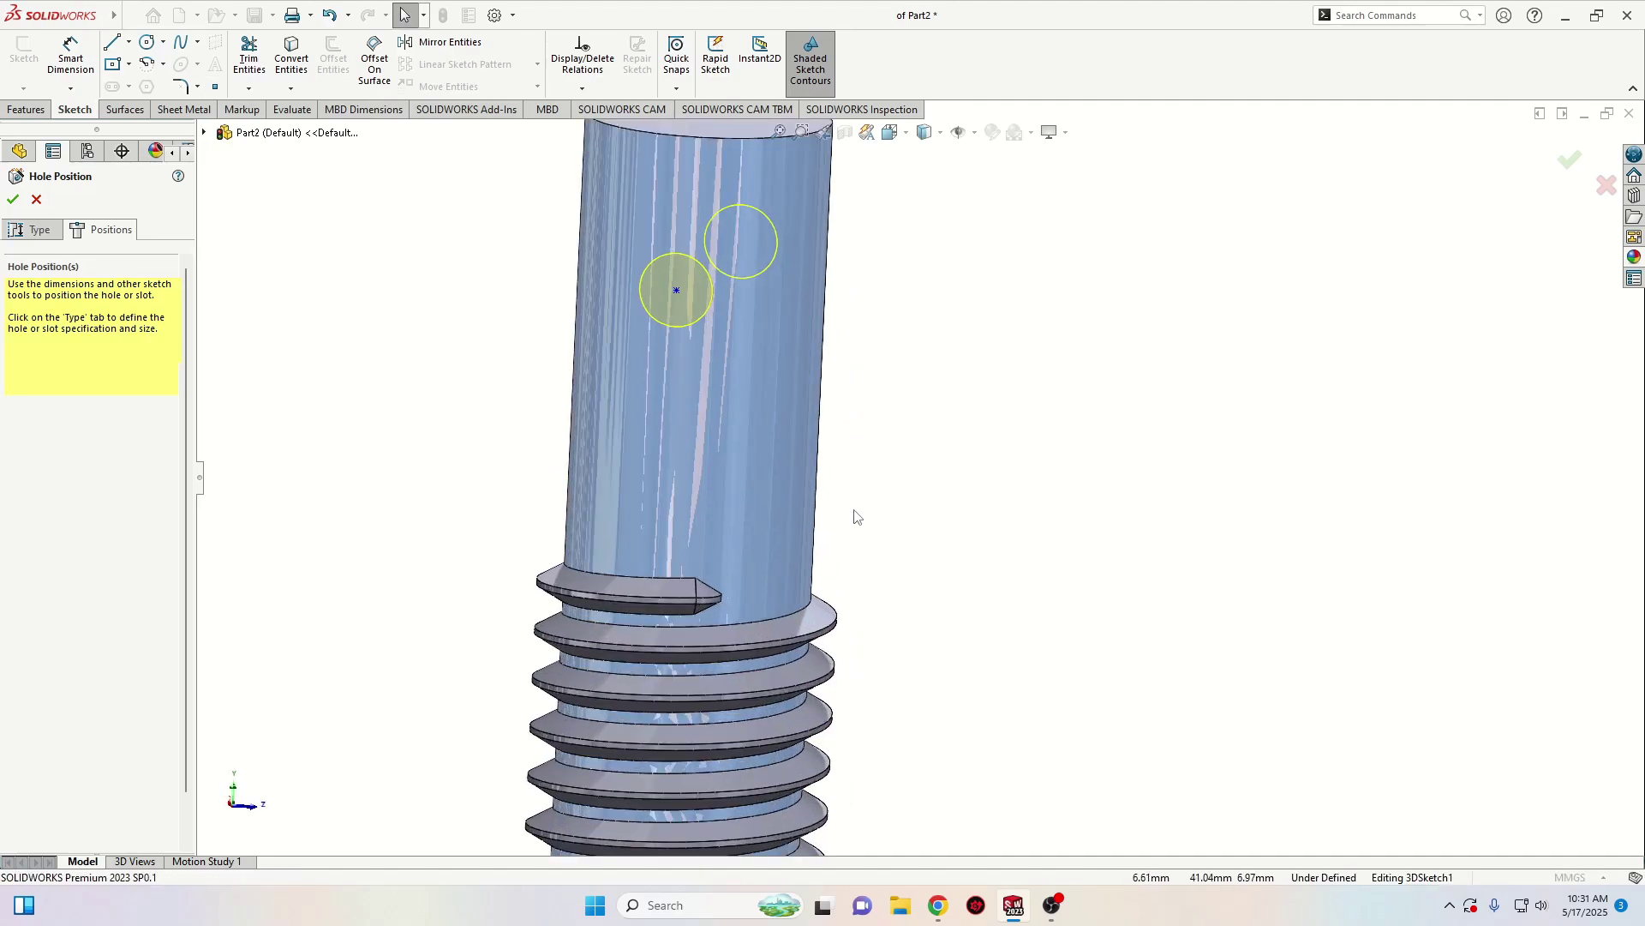
left_click(695, 579)
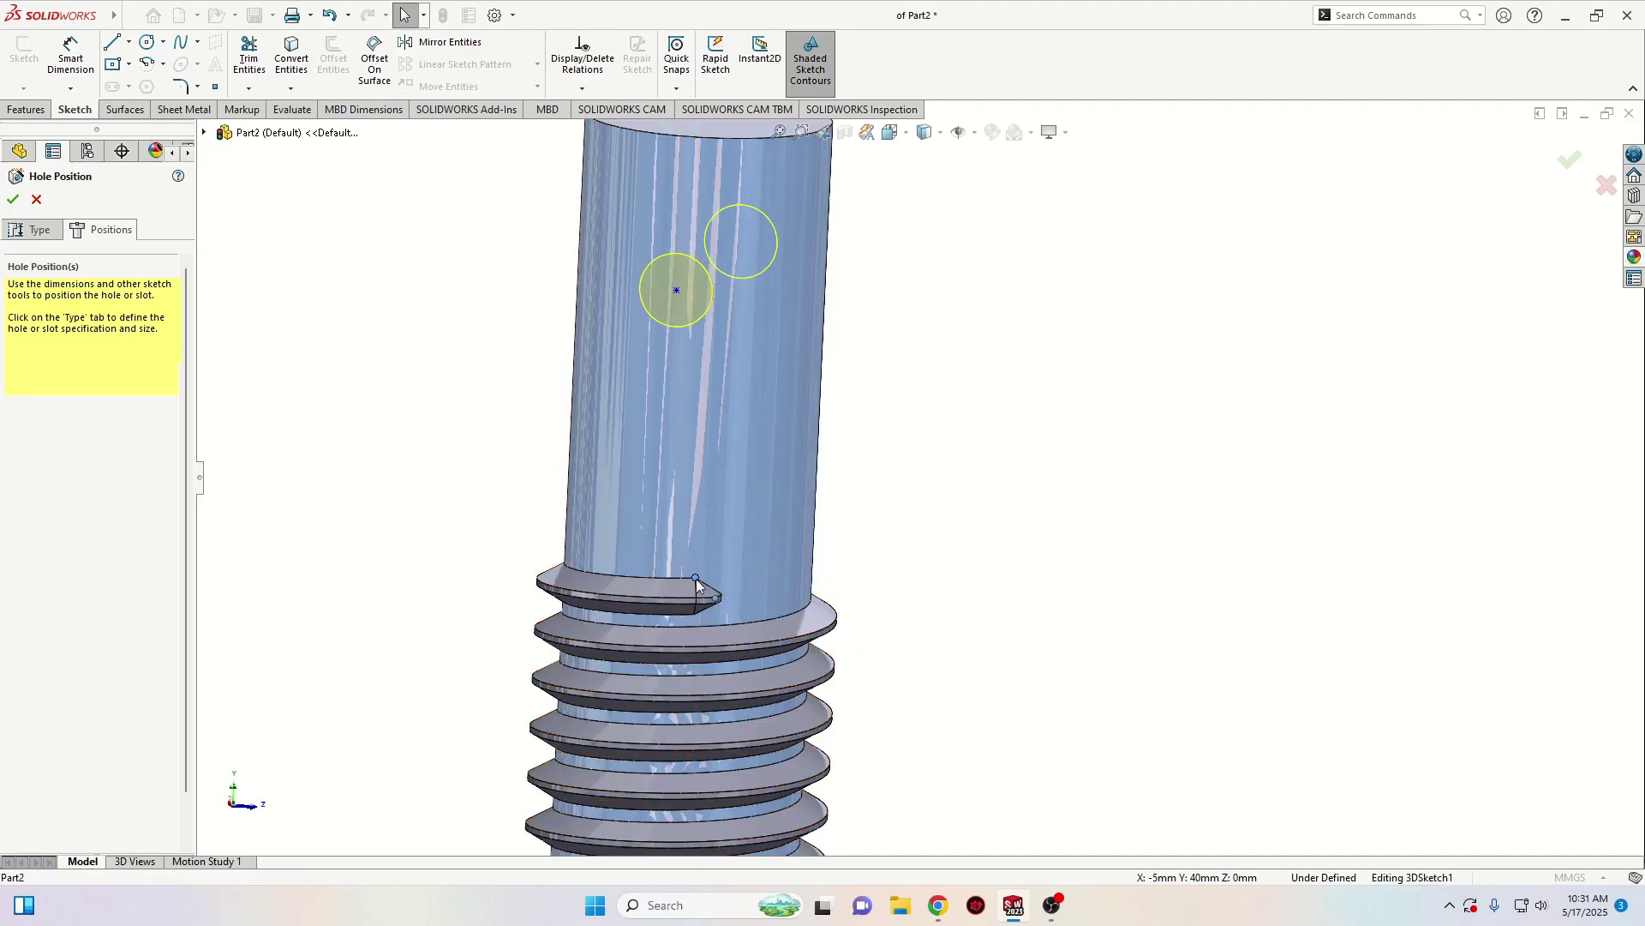
left_click(677, 292, "ctrl")
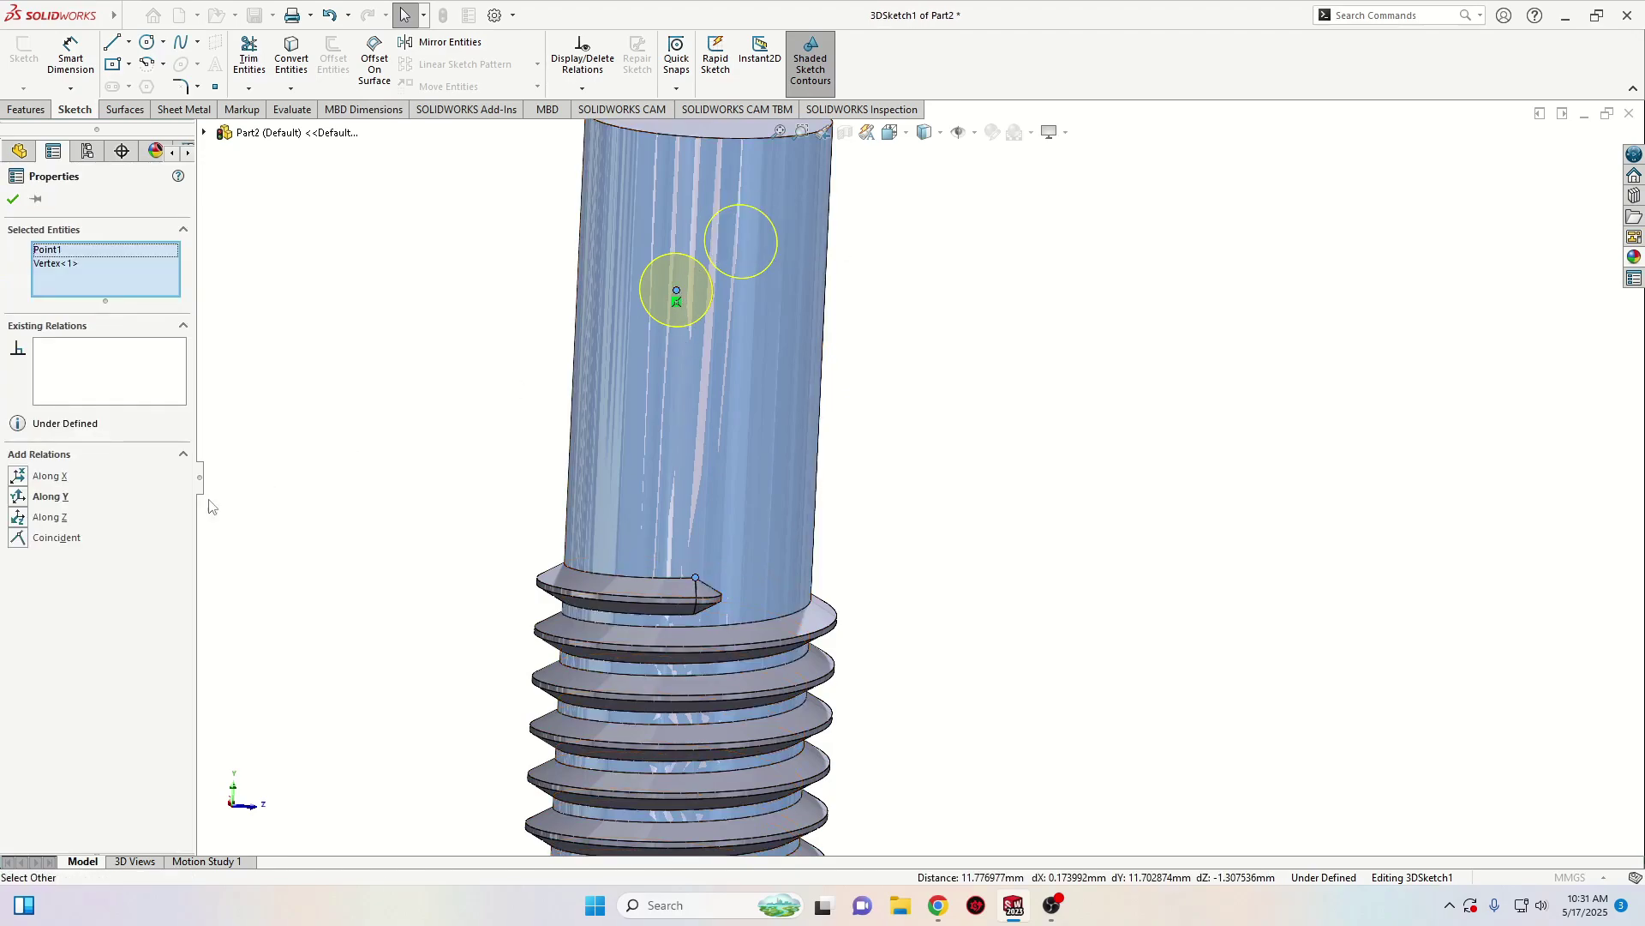
left_click(50, 497)
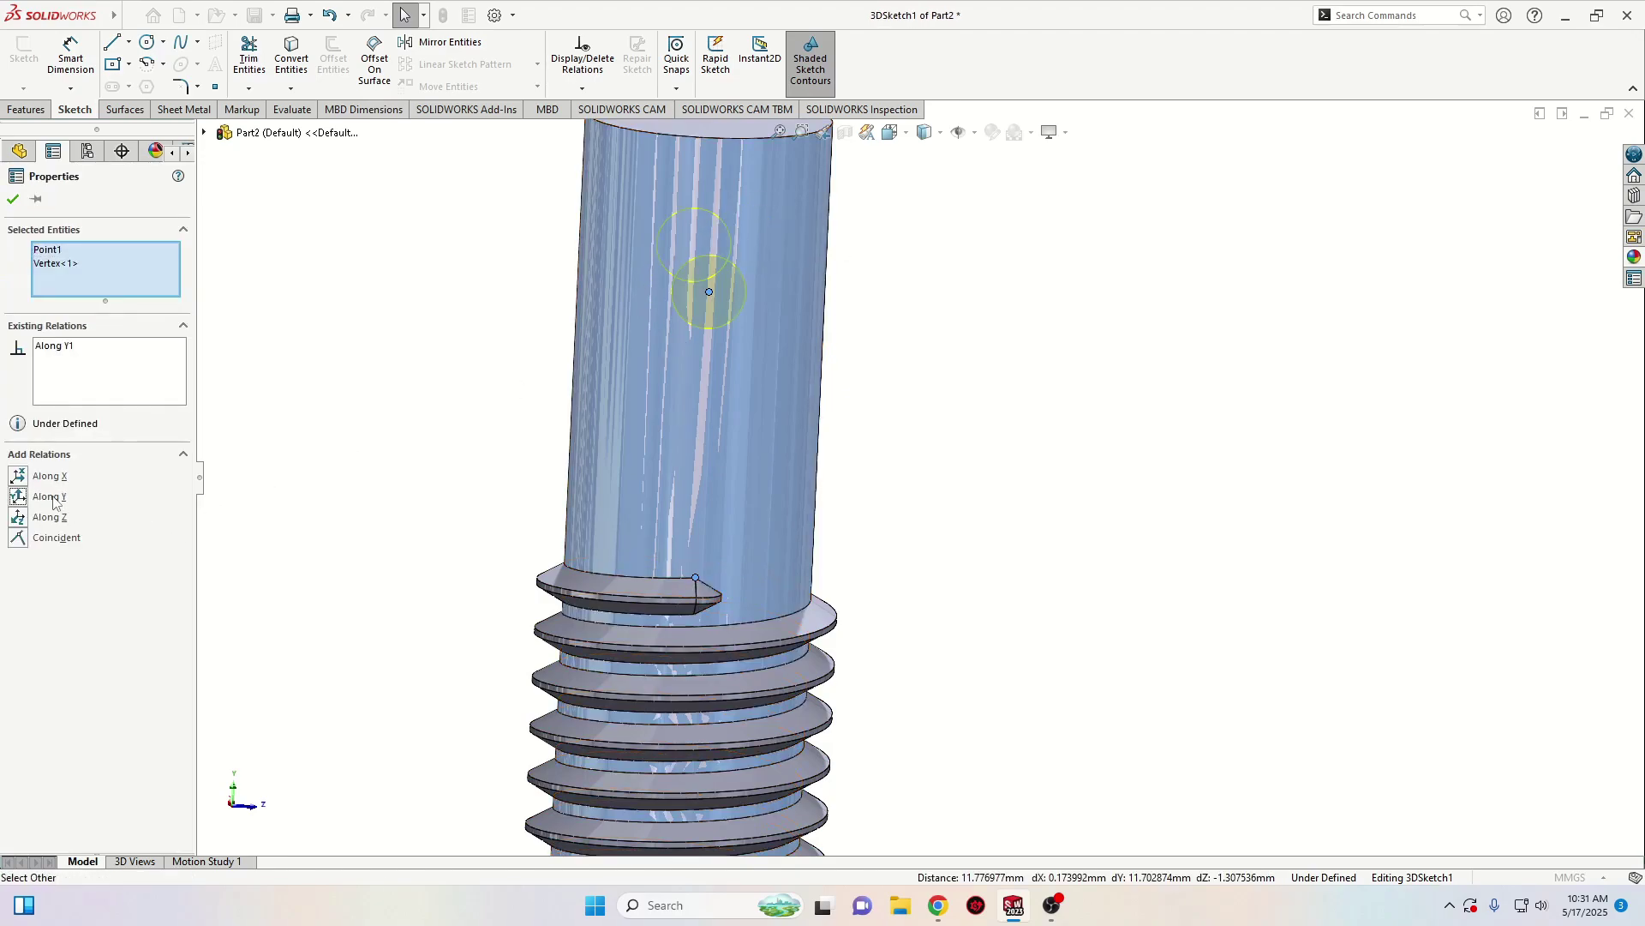
left_click(438, 385)
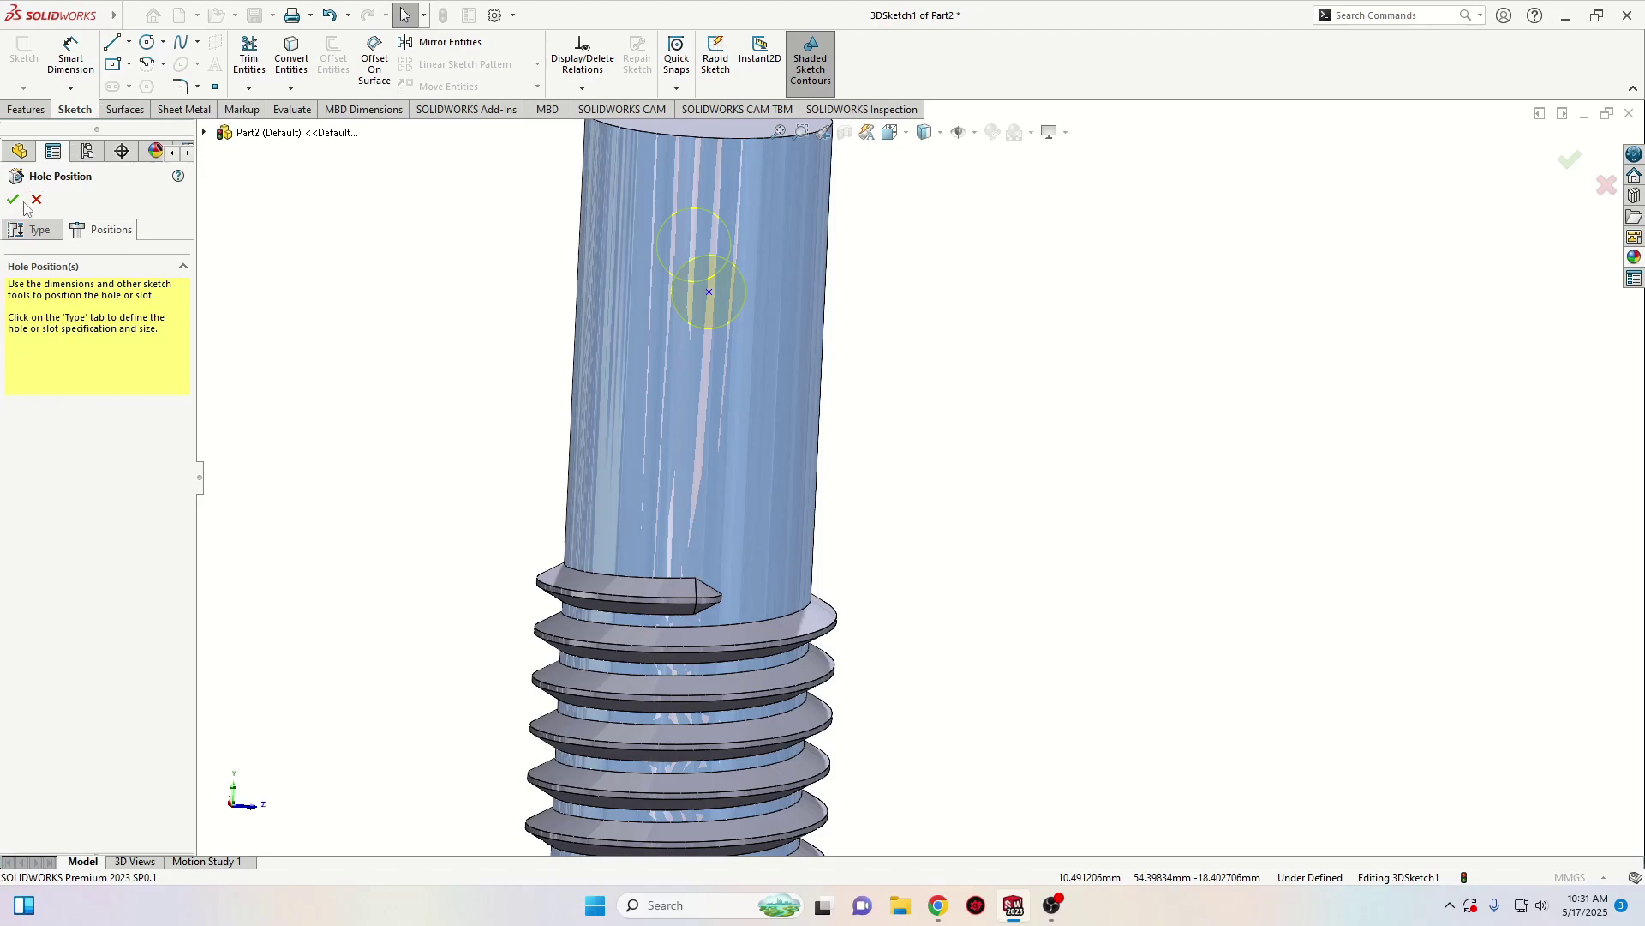
Dimension the hole point 10 mm from the upper thread-end vertex and finish the hole through the shaft
left_click(70, 56)
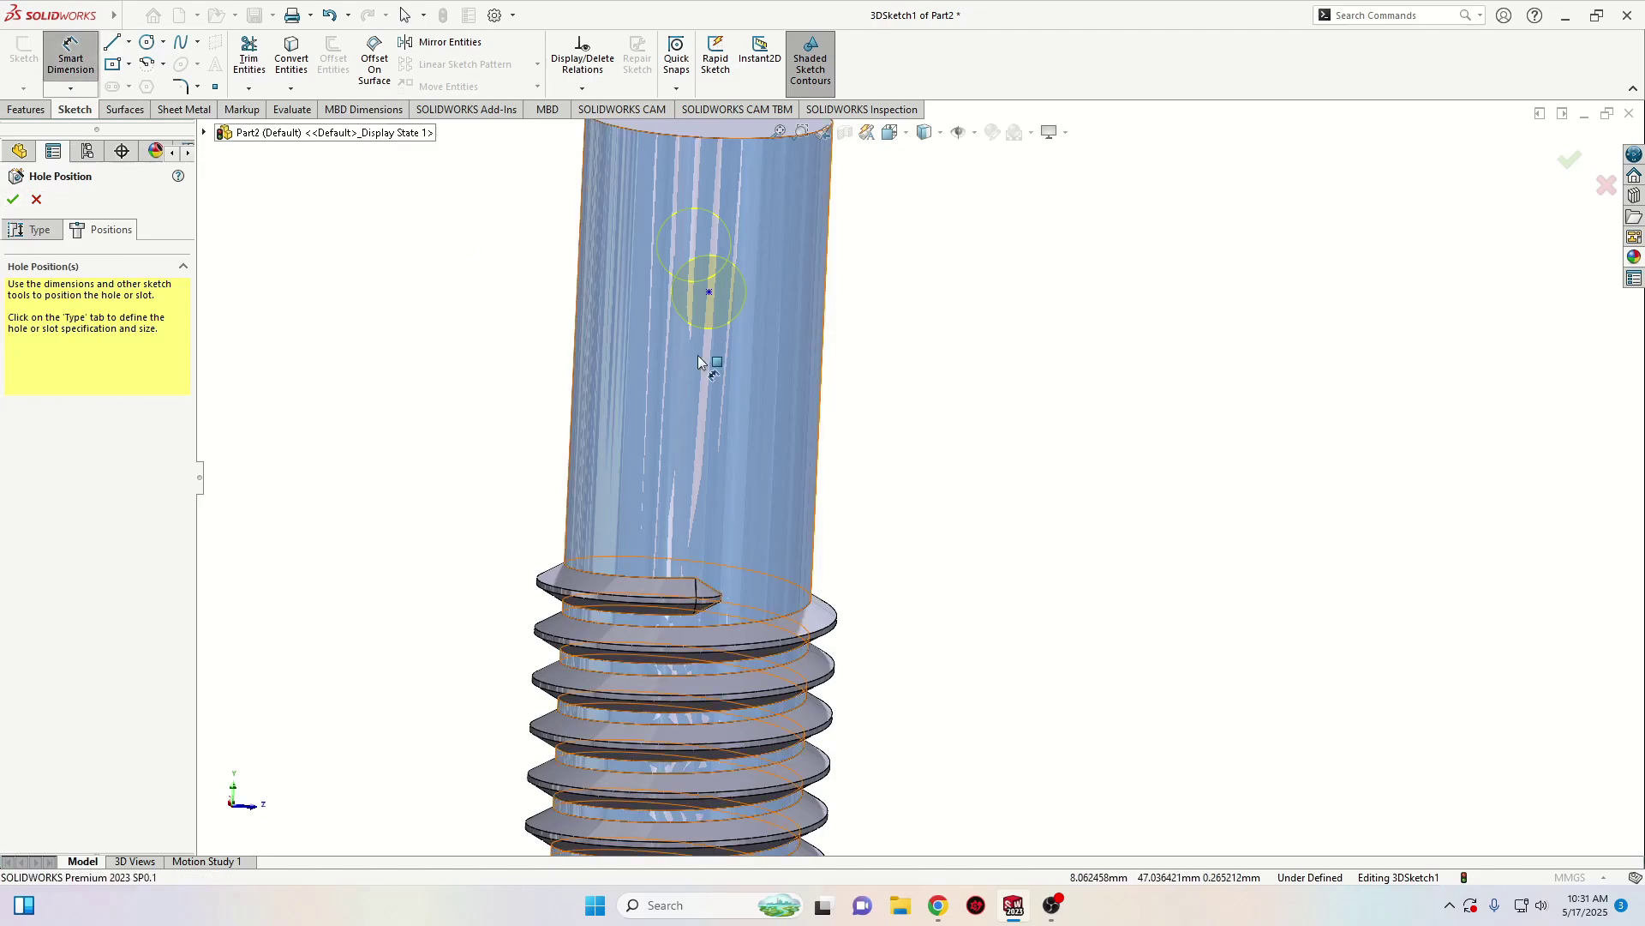
left_click(709, 291)
left_click(696, 578)
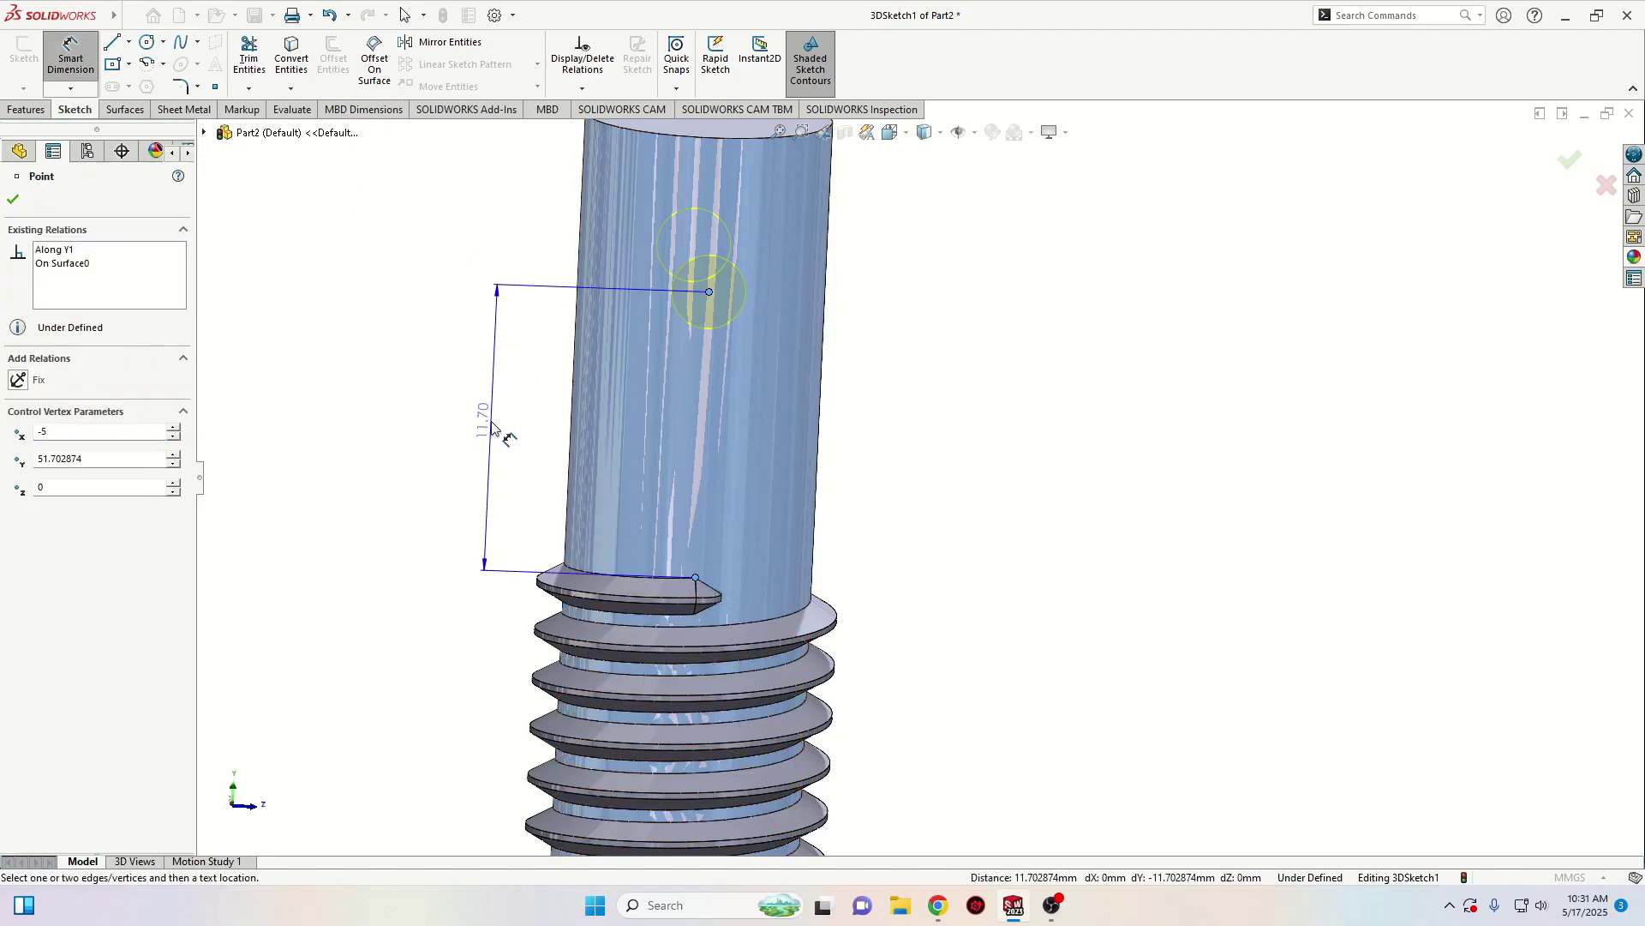
left_click(431, 418)
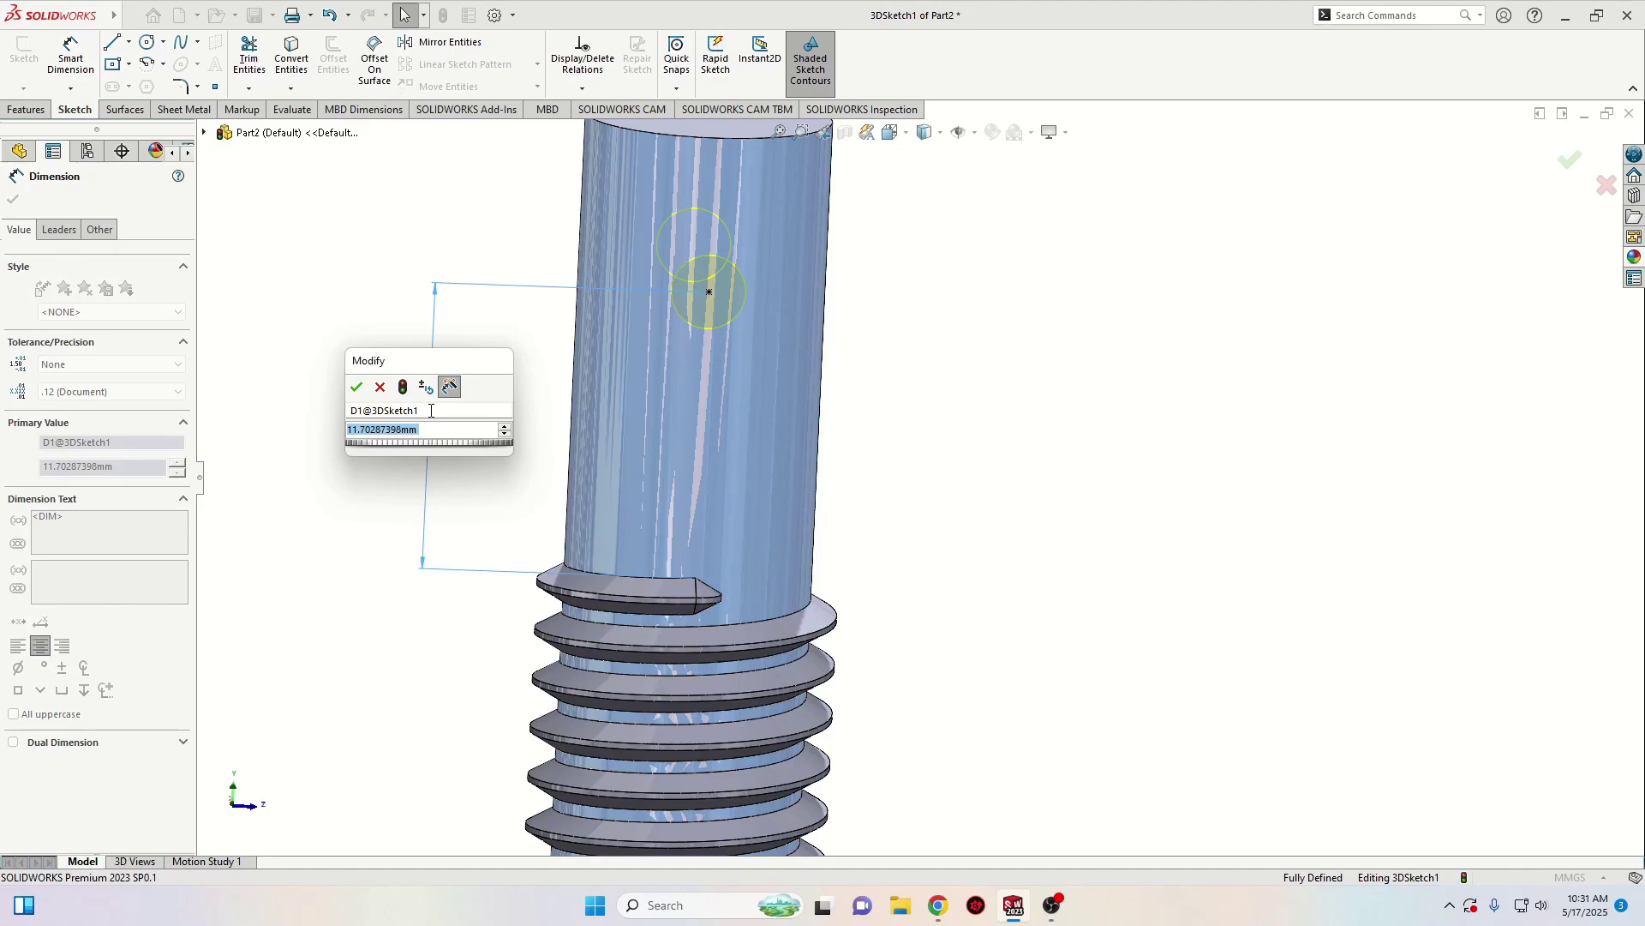
type("10")
key("Return")
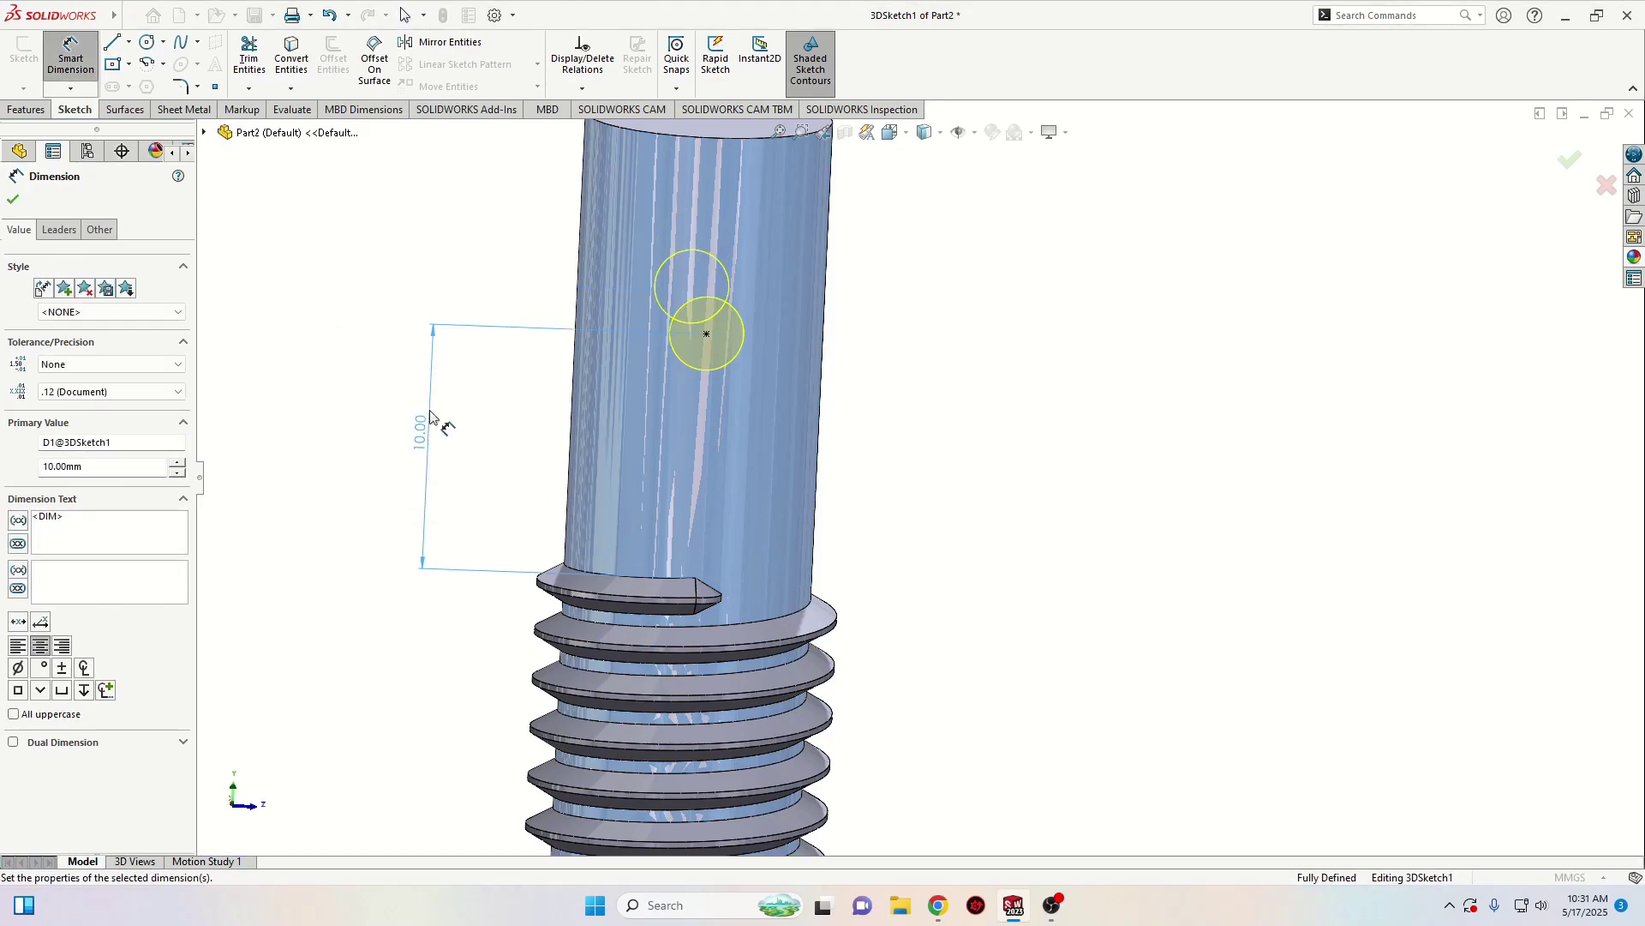
key("Escape")
middle_click_drag(360, 433, 423, 518)
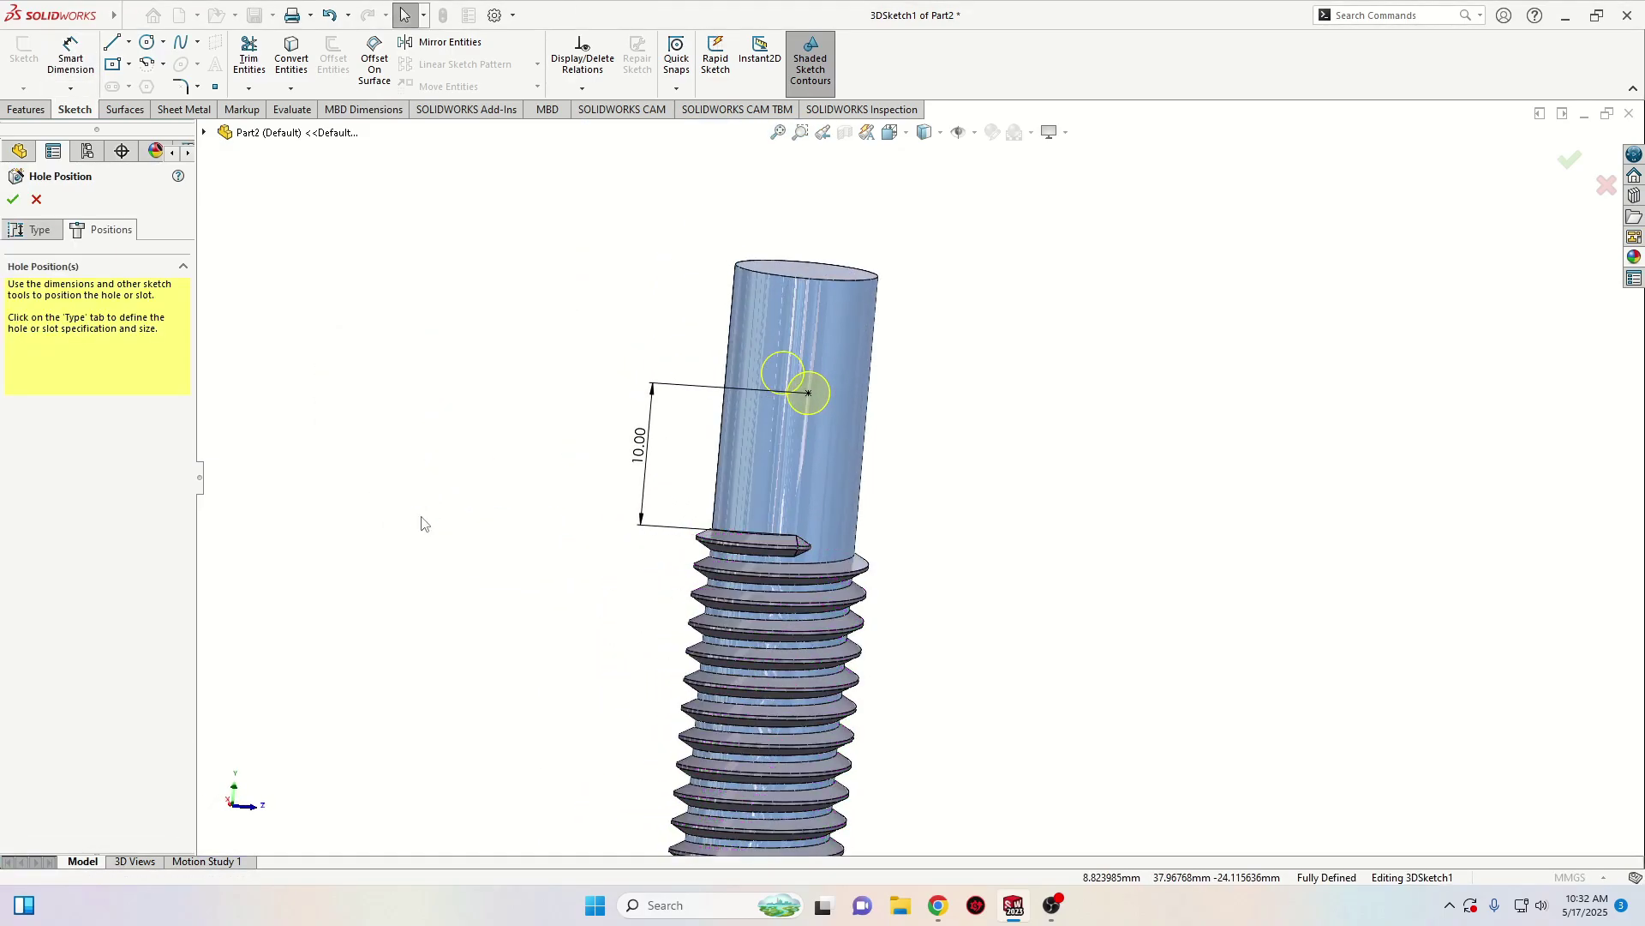
left_click(14, 201)
left_click(532, 372)
scroll(590, 481, "up", 3)
middle_click_drag(633, 533, 559, 443, "ctrl")
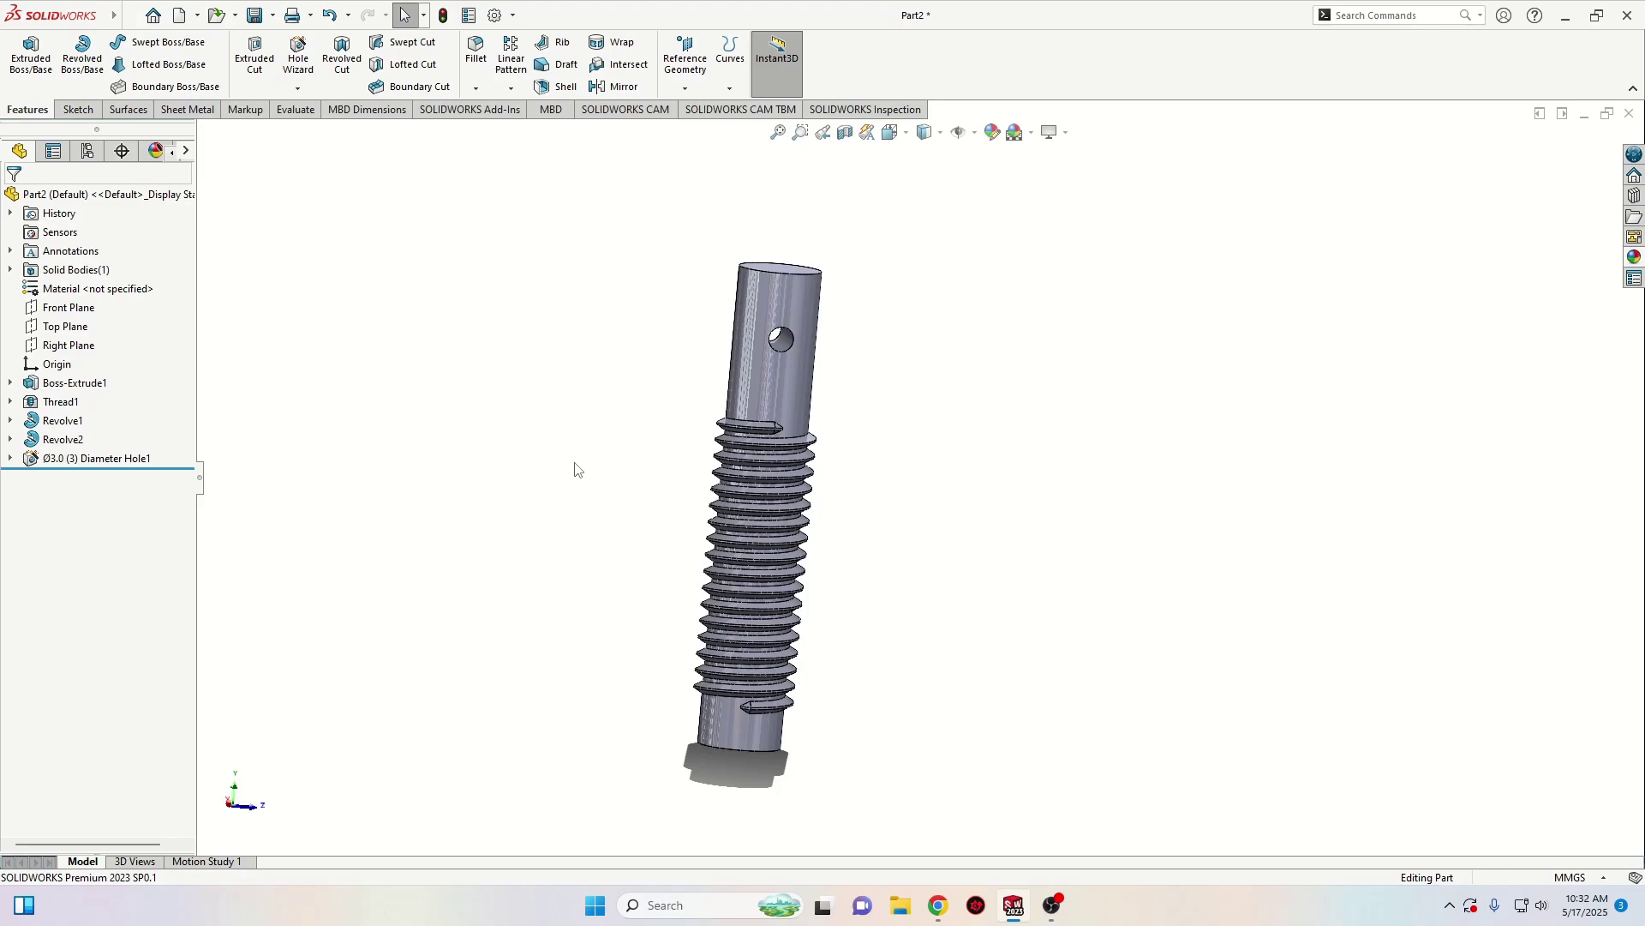
Assign the material AISI 1020 Steel, Cold Rolled to the part
right_click(116, 289)
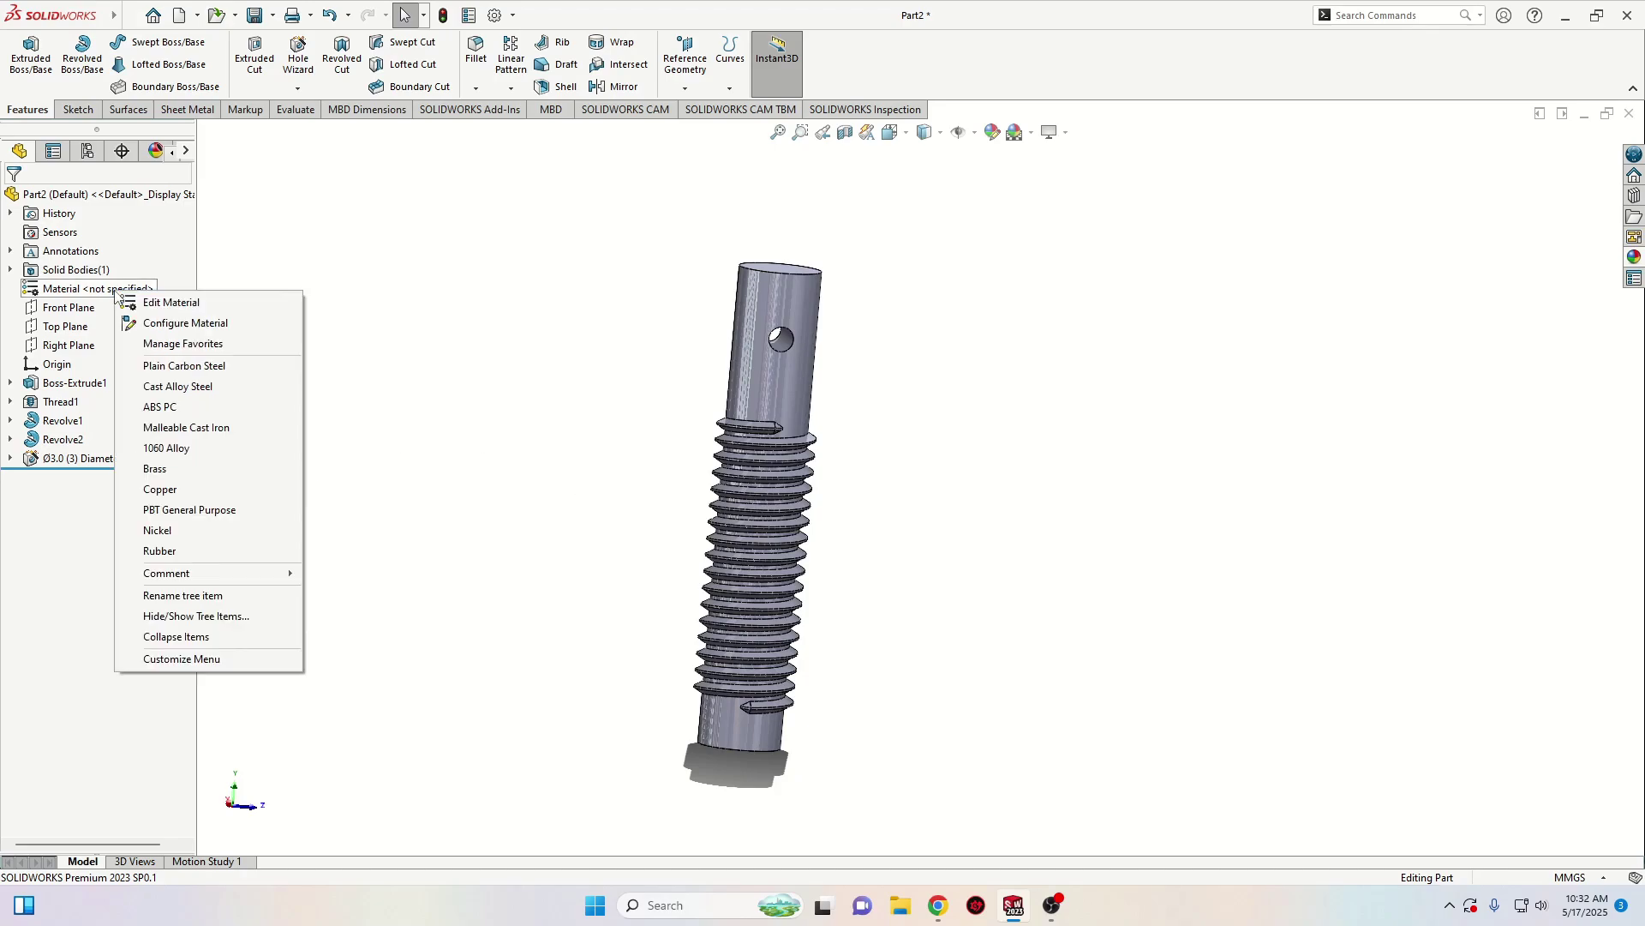
left_click(154, 302)
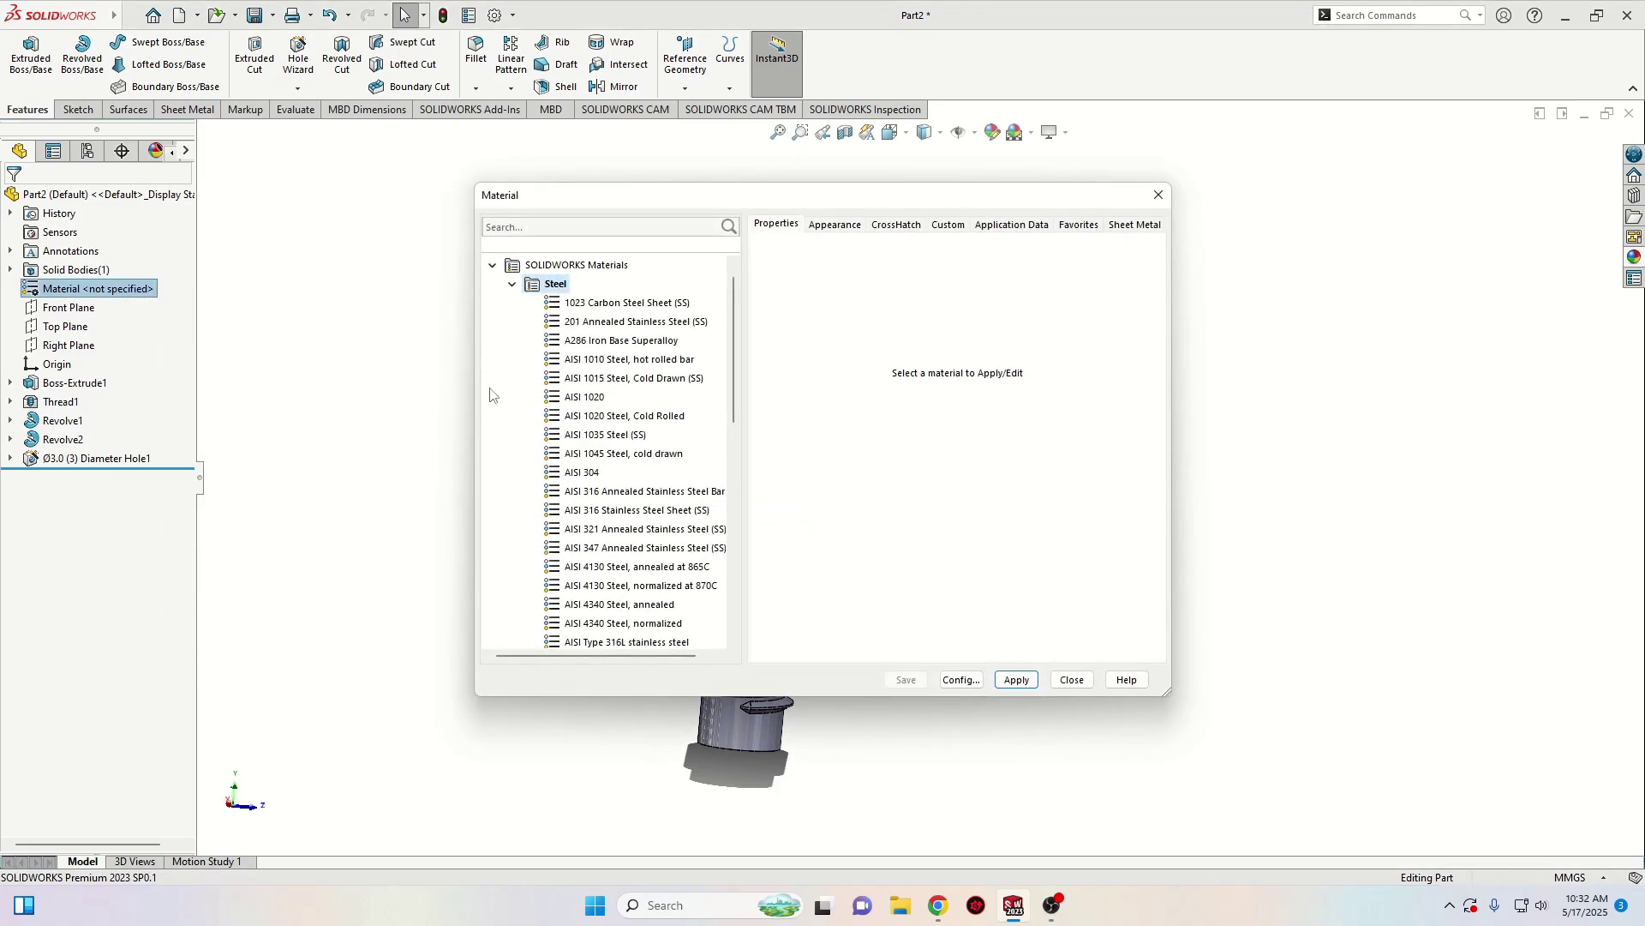
left_click(636, 417)
left_click(1017, 679)
left_click(1072, 679)
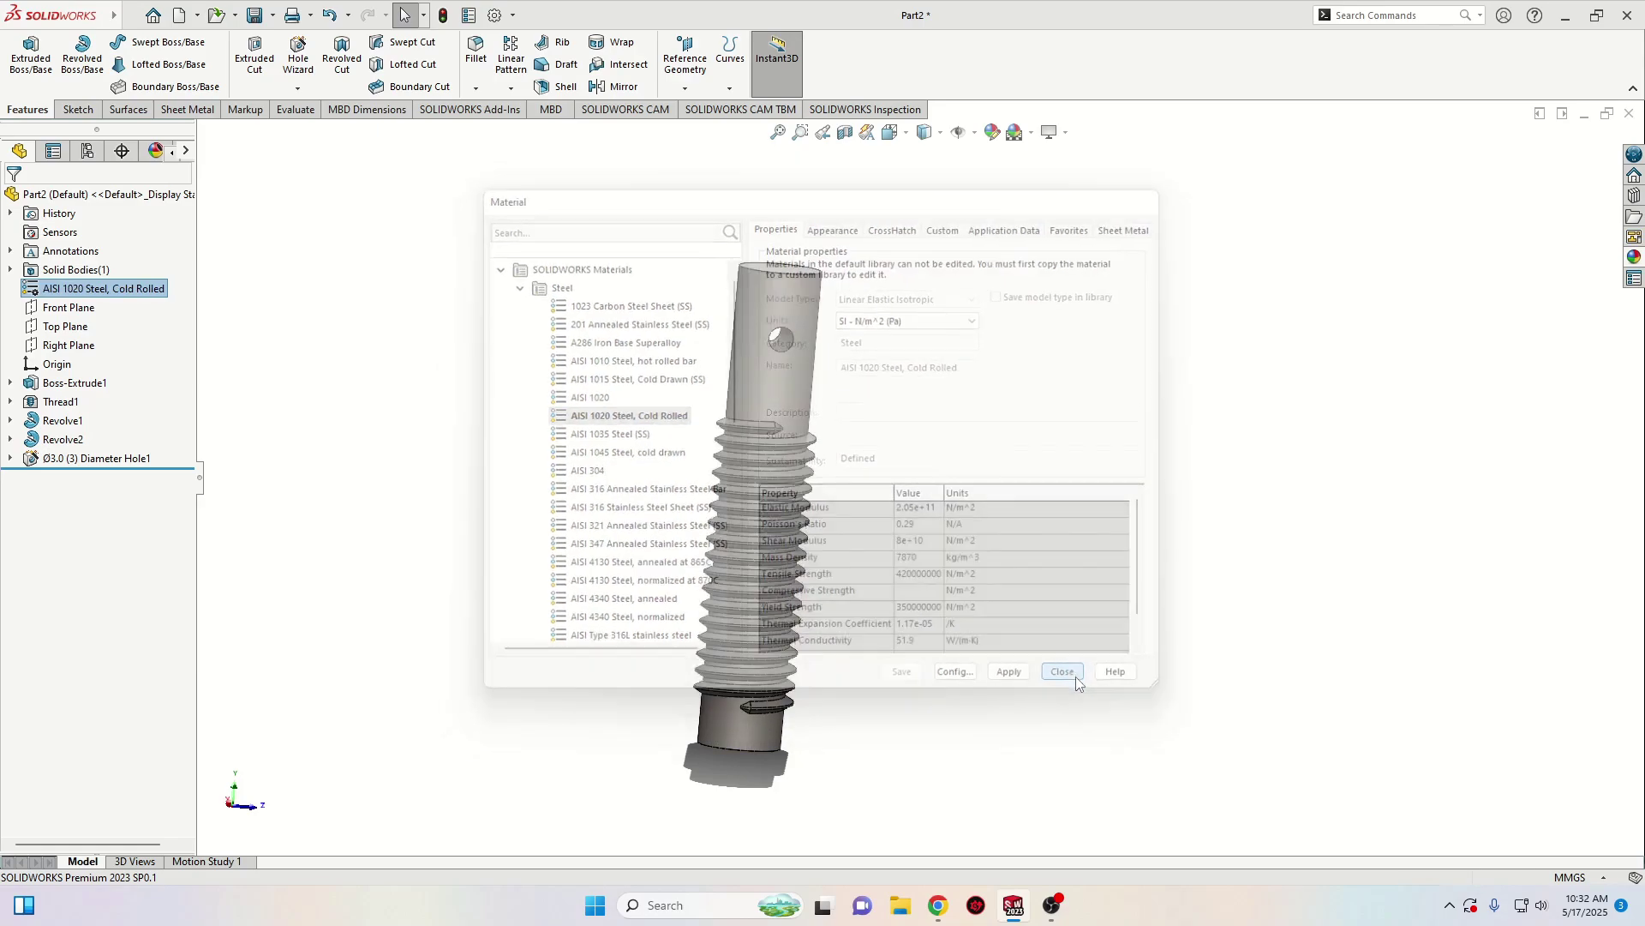
middle_click_drag(805, 583, 845, 584)
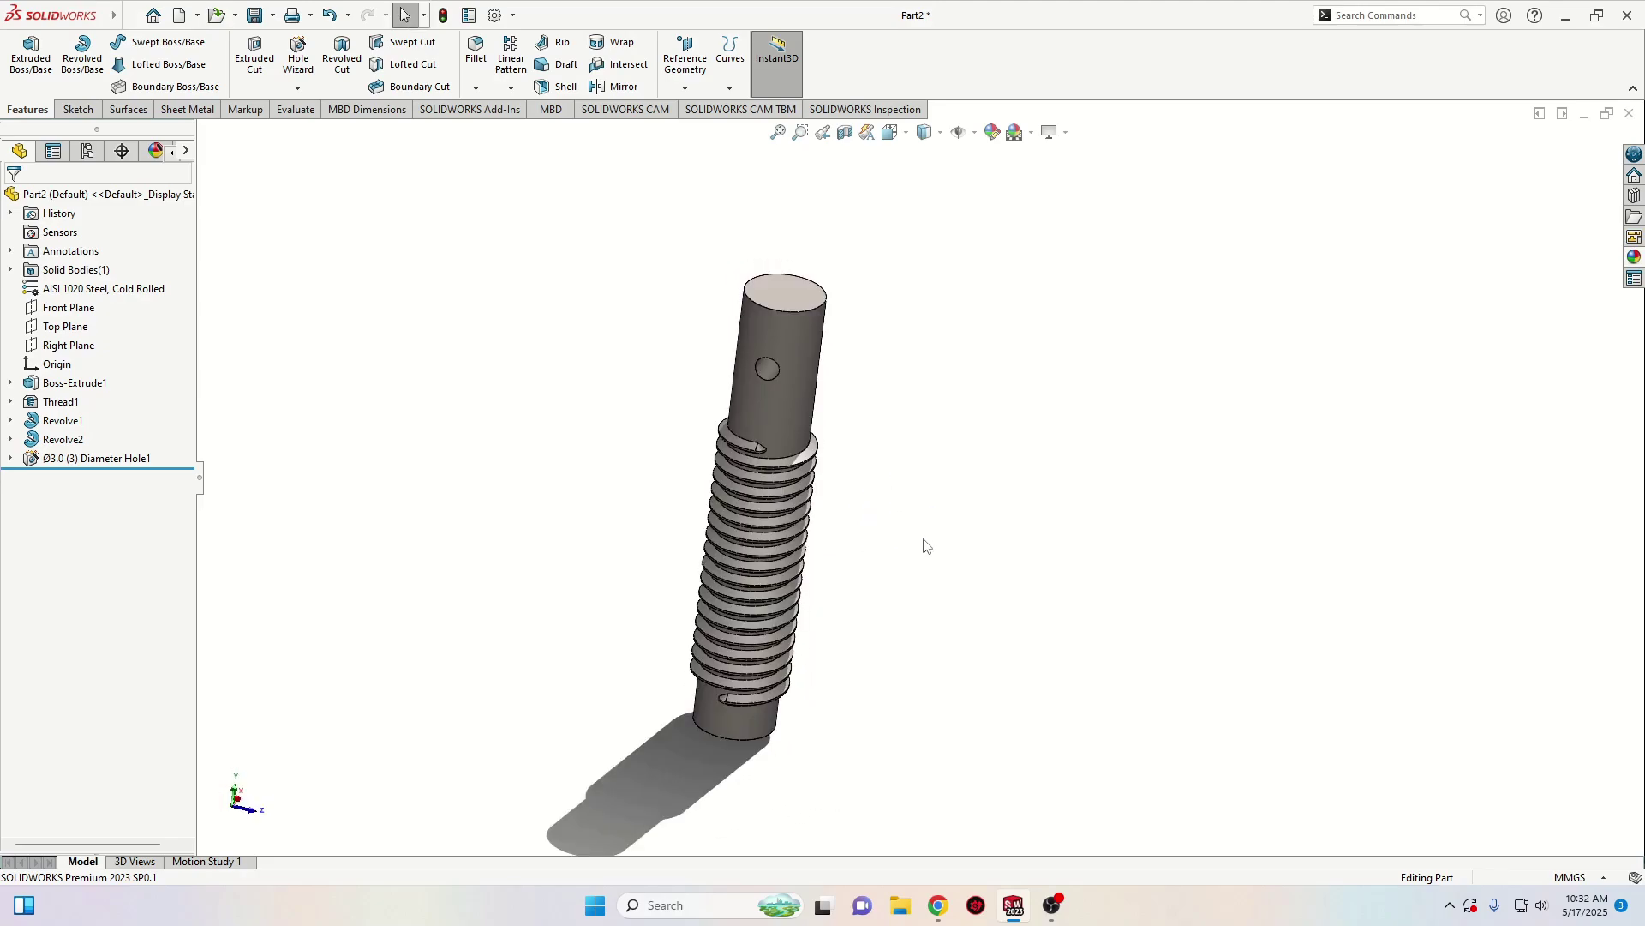